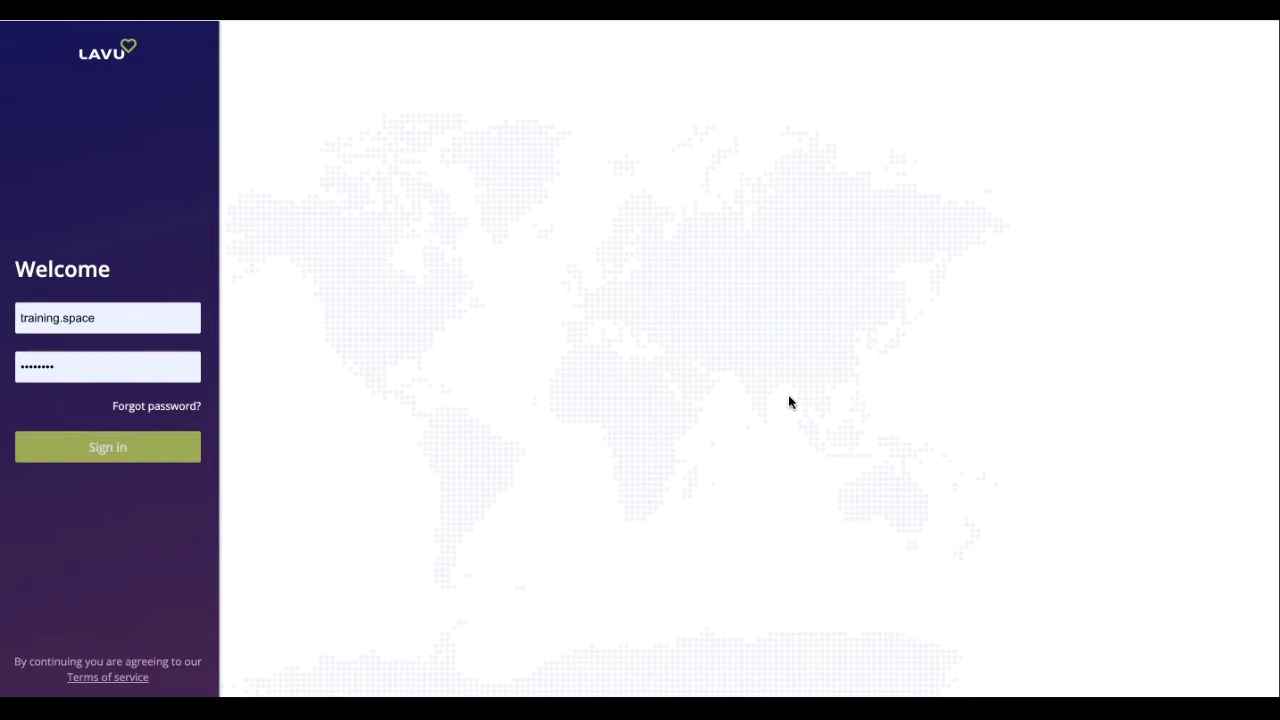
# Sign in to the control panel and look over the dashboard overview.
pyautogui.click(138, 449)
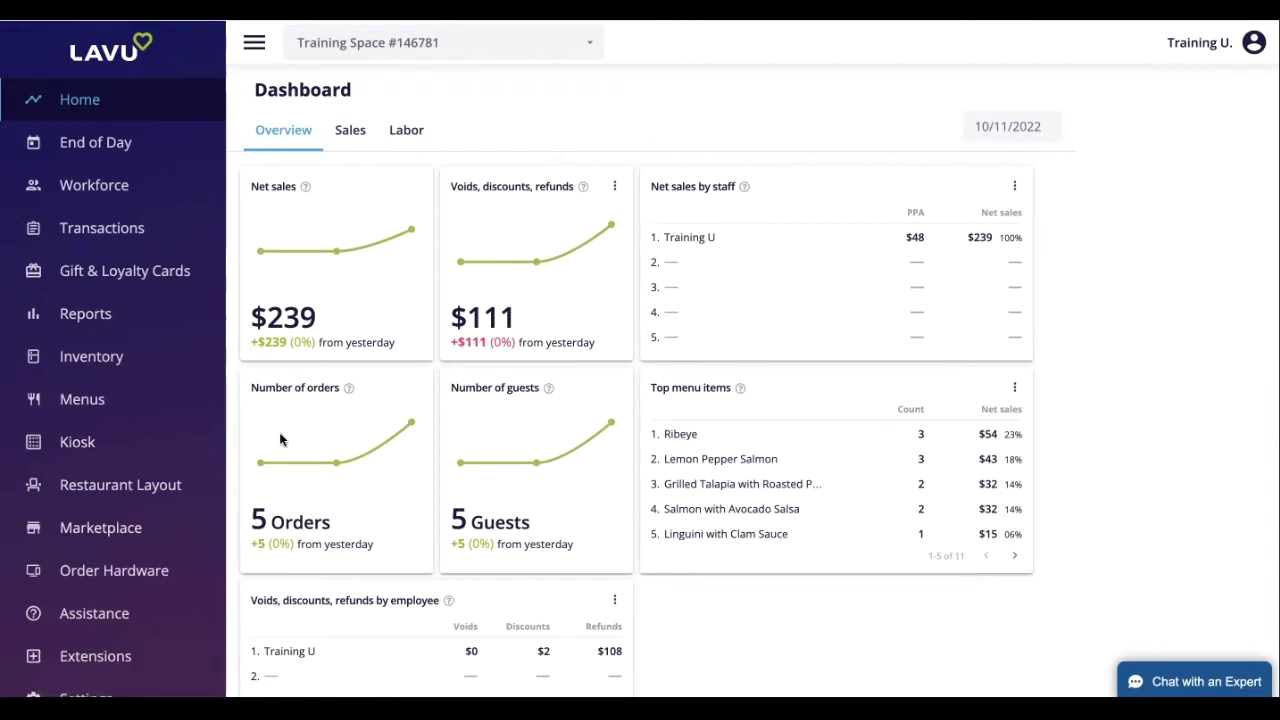
pyautogui.scroll(-2, 597, 314)
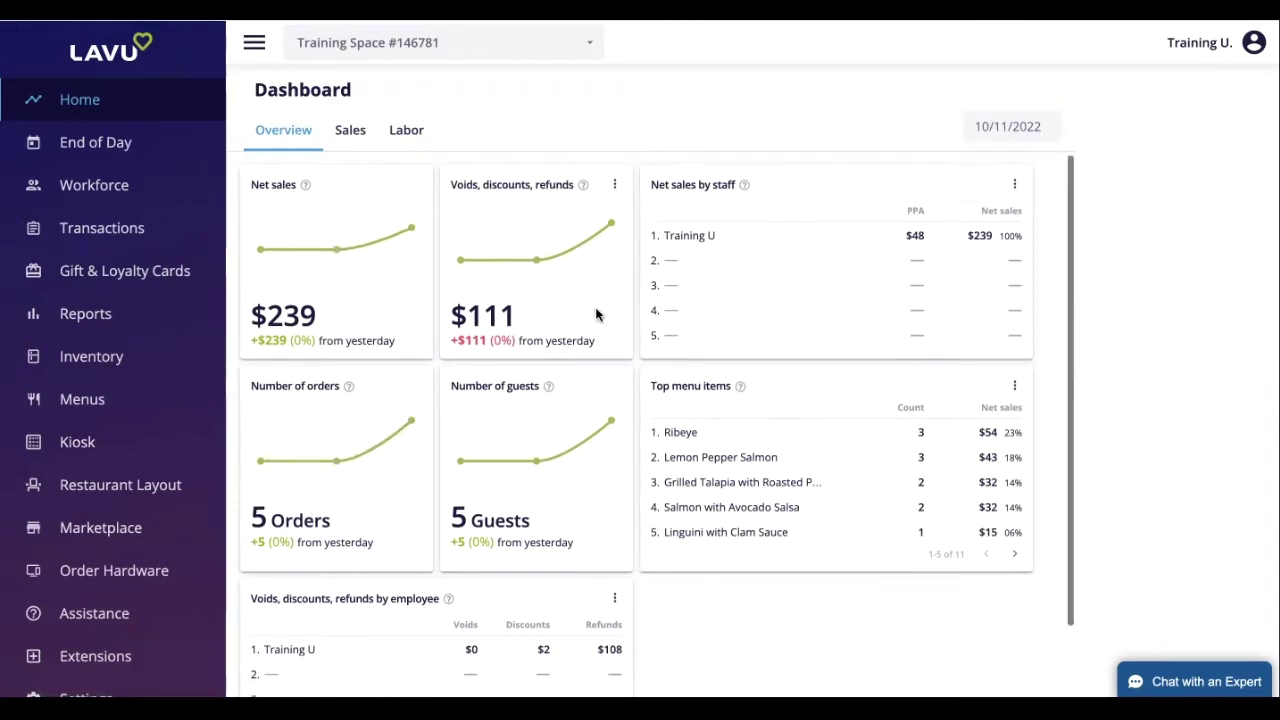
pyautogui.scroll(2, 580, 310)
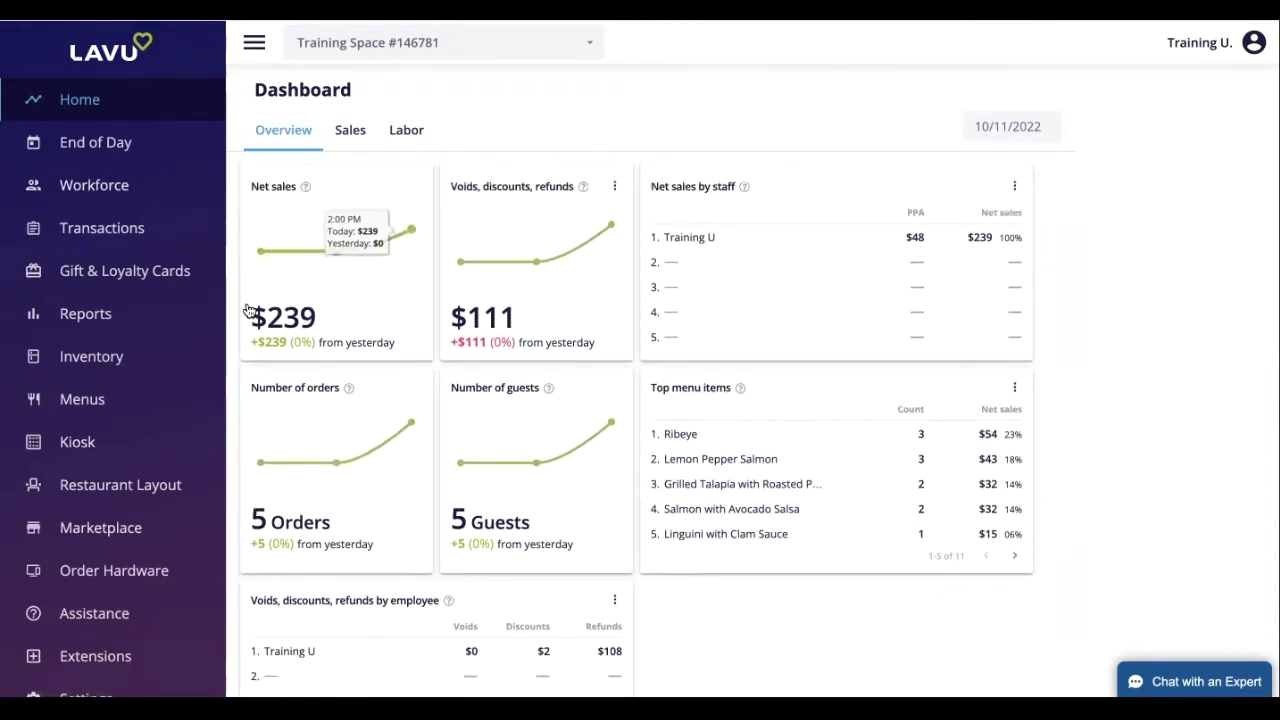
# Open the End of Day overview and examine the Reconciliation details down to the payment mismatch orders.
pyautogui.click(78, 148)
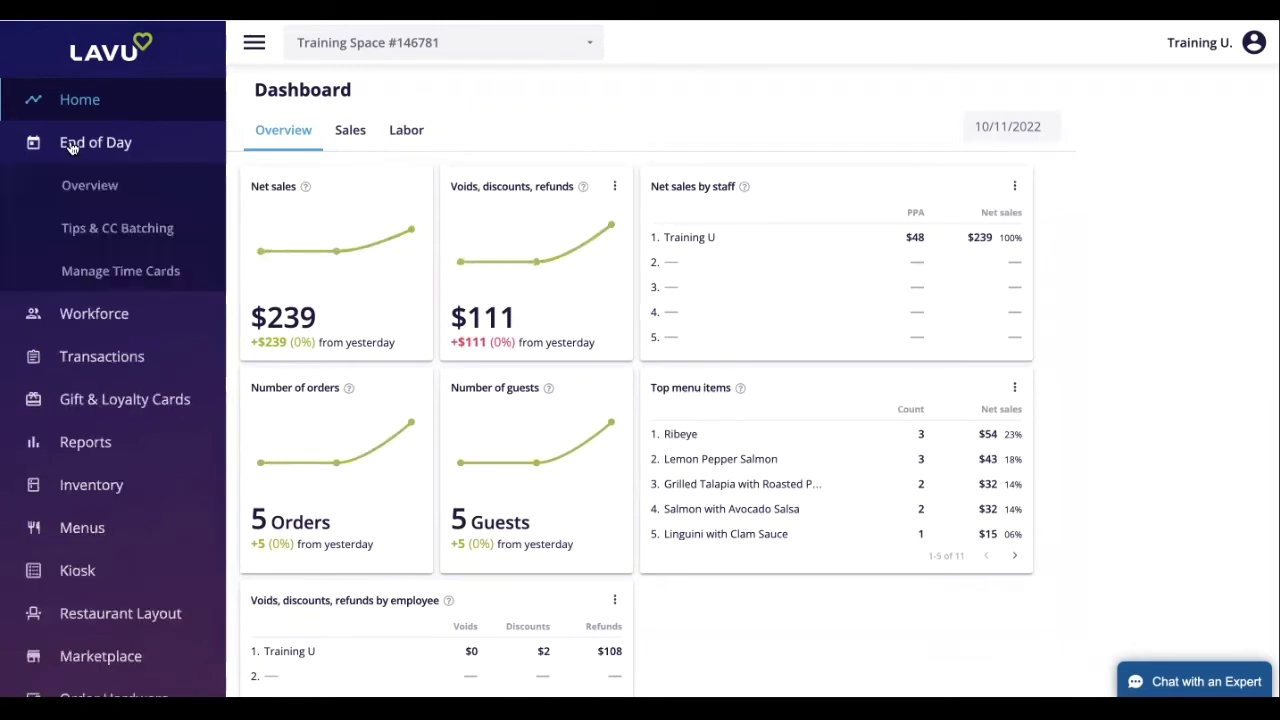
pyautogui.click(80, 189)
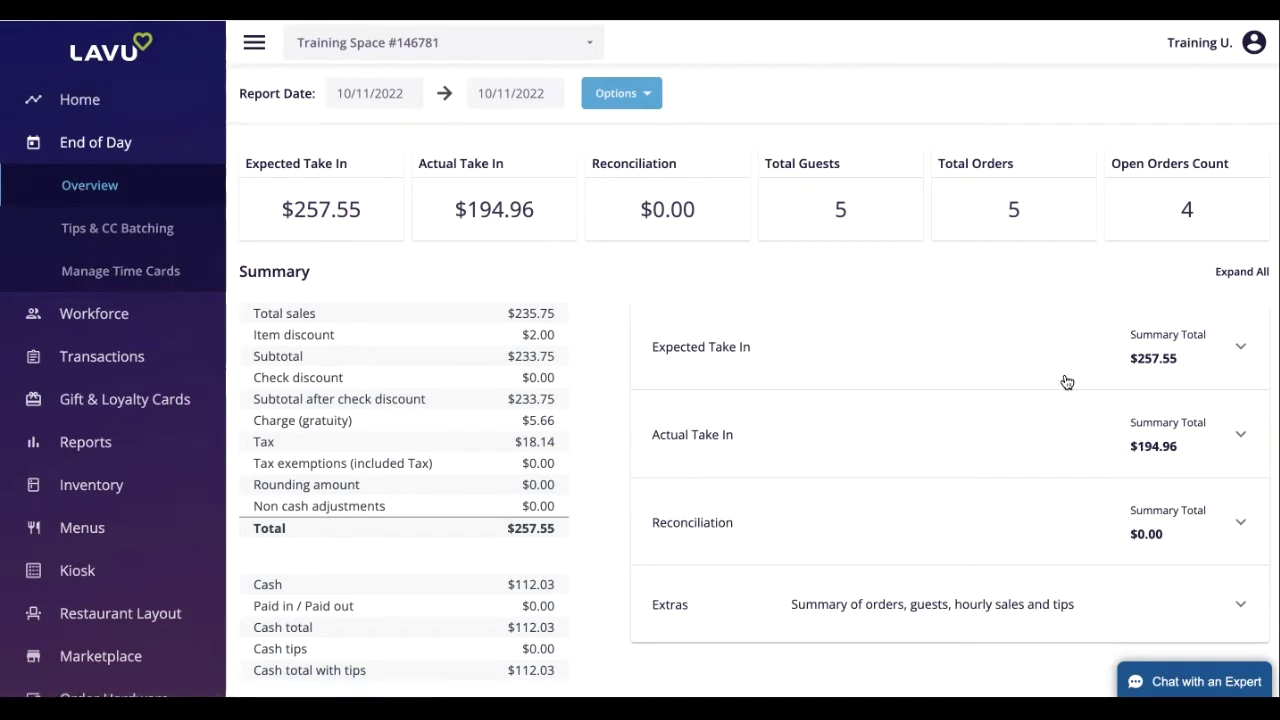
pyautogui.click(1117, 549)
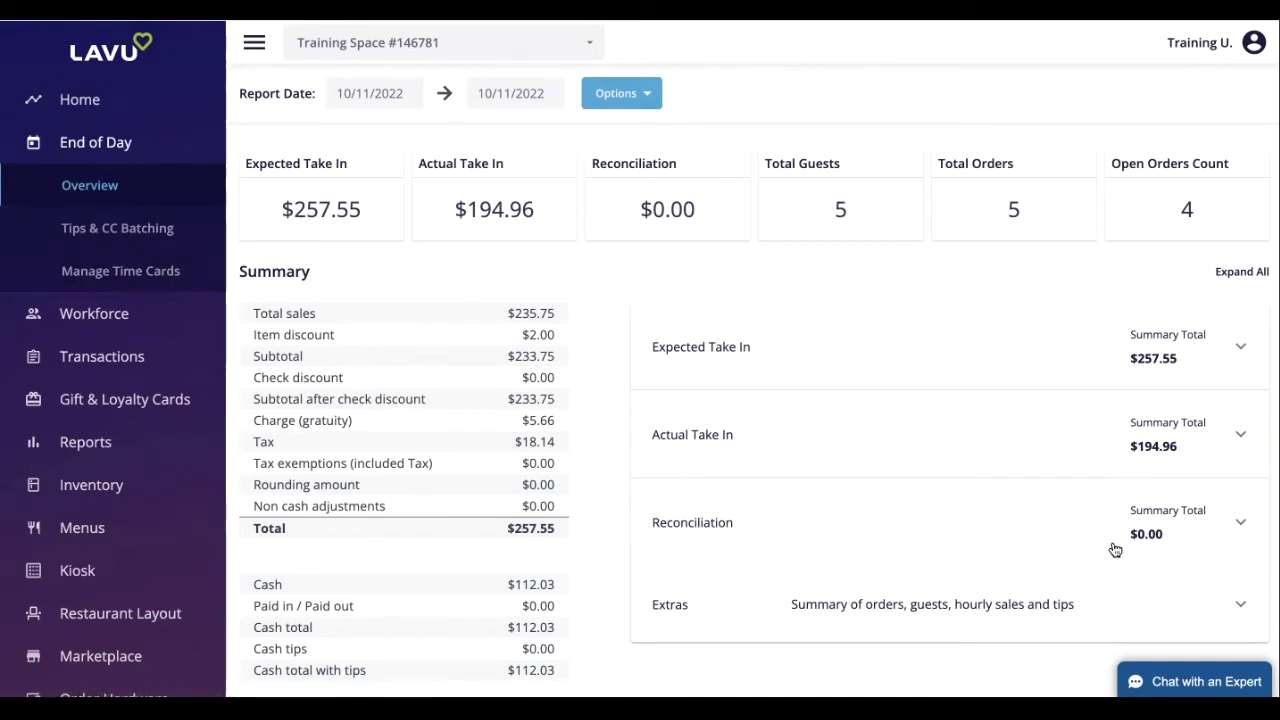
pyautogui.scroll(-2, 1115, 549)
pyautogui.scroll(-4, 1115, 549)
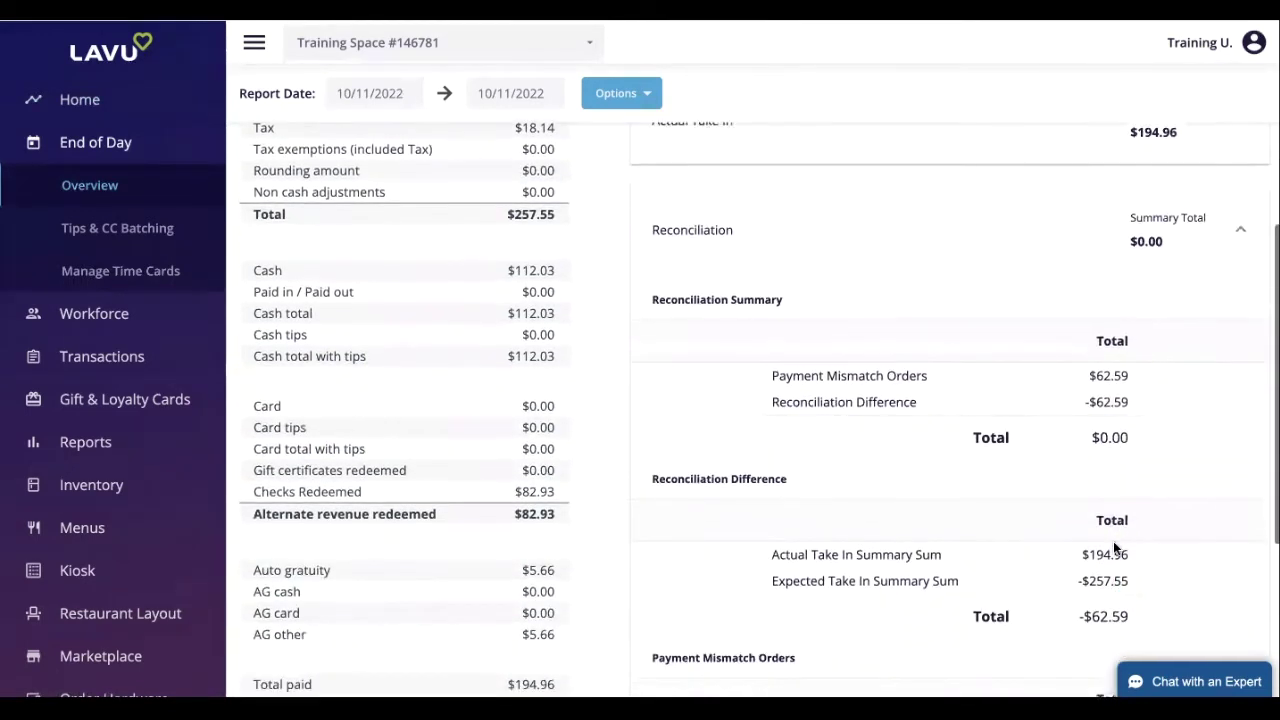
pyautogui.scroll(-1, 1113, 541)
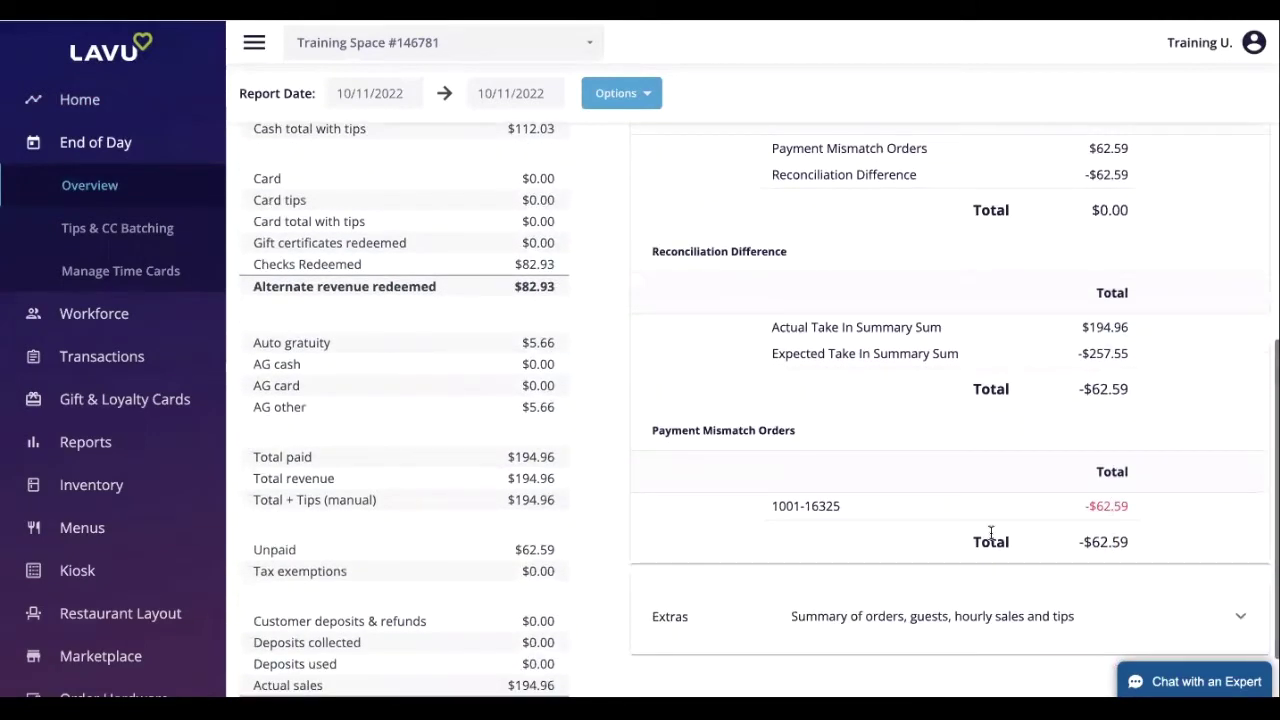
# Review the receipt of the order listed under Payment Mismatch Orders, including its payment and refund lines, and close it.
pyautogui.click(815, 507)
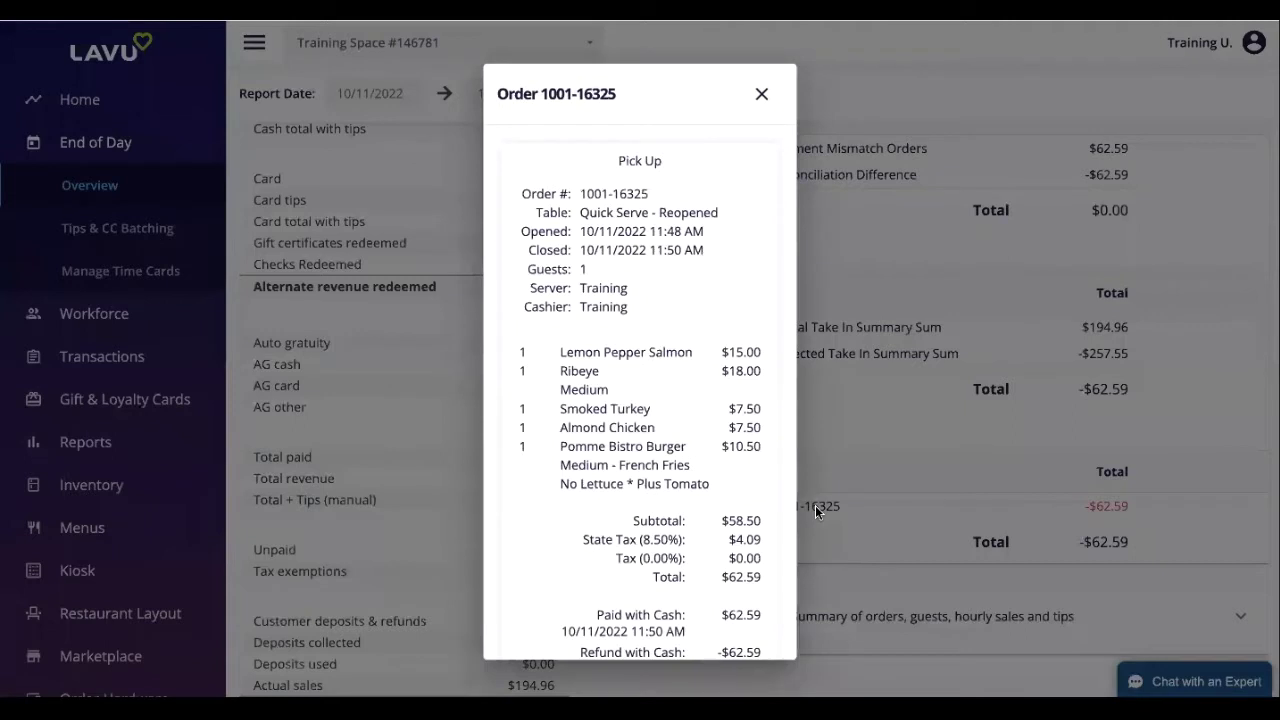
pyautogui.scroll(-1, 622, 395)
pyautogui.scroll(-1, 622, 398)
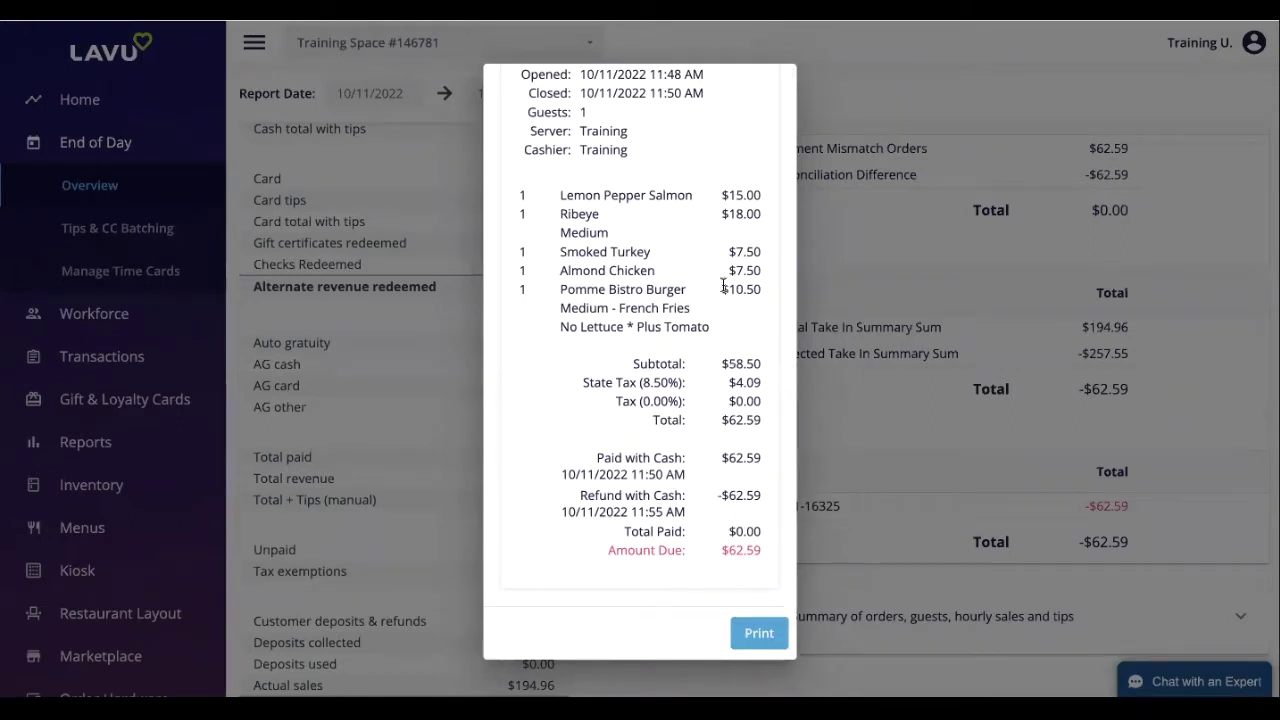
pyautogui.scroll(3, 717, 280)
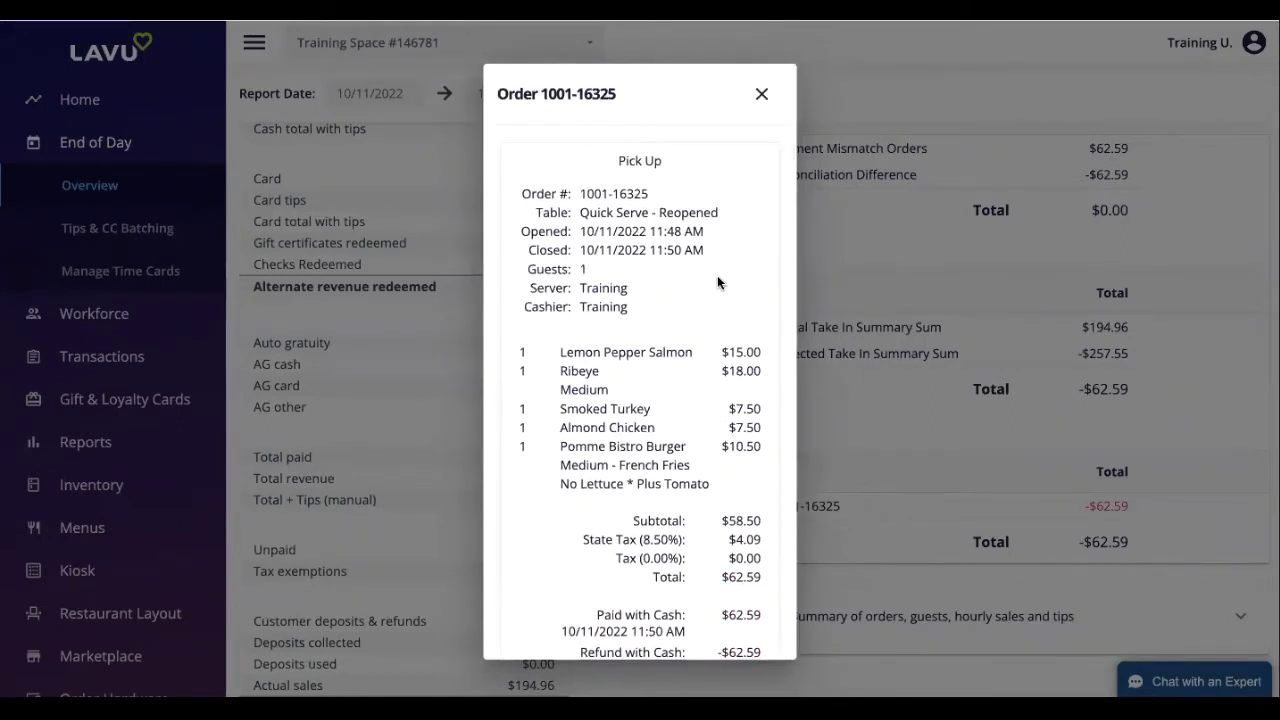
pyautogui.click(761, 94)
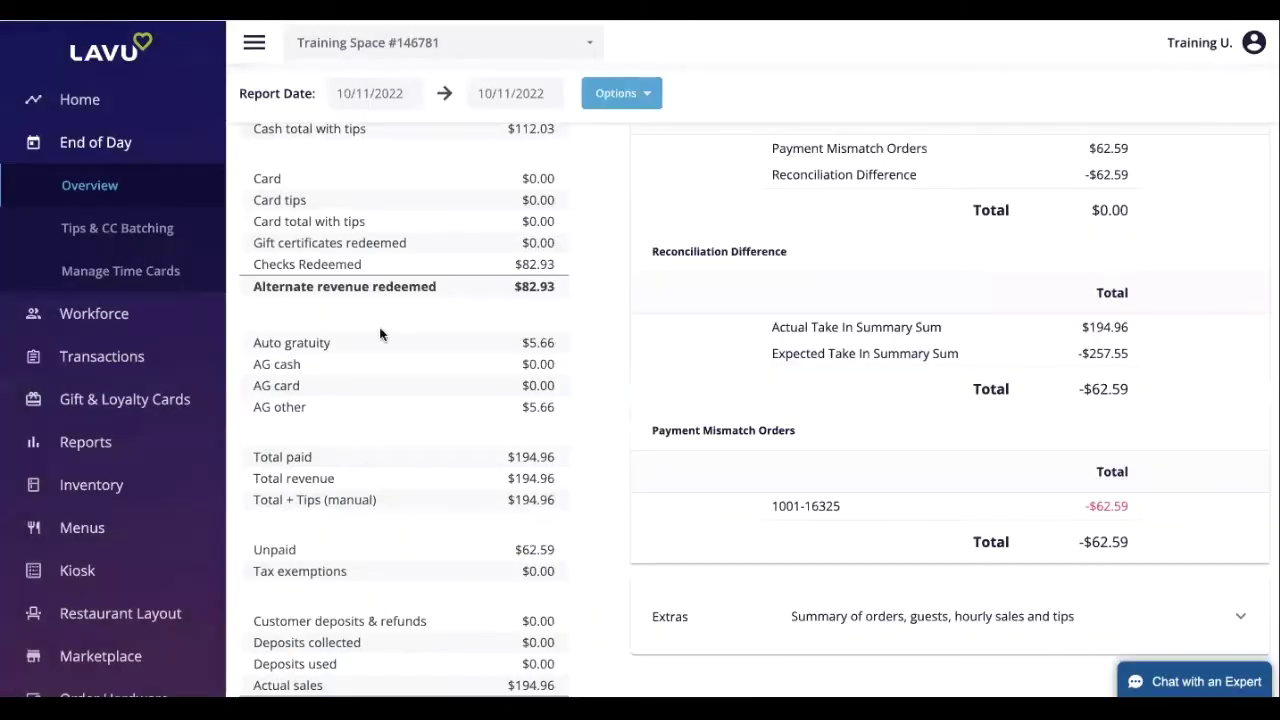
# Examine the cash, card, alternate revenue and gratuity lines of the End of Day summary.
pyautogui.scroll(2, 396, 427)
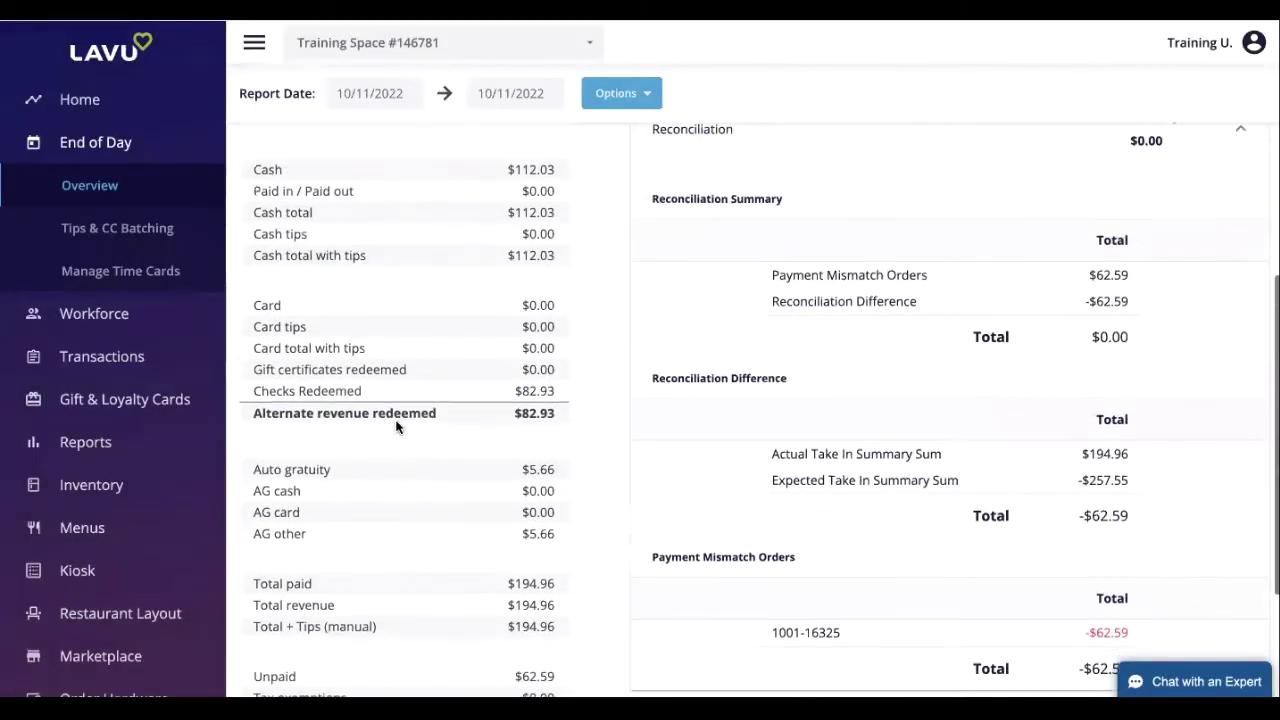
pyautogui.scroll(1, 396, 427)
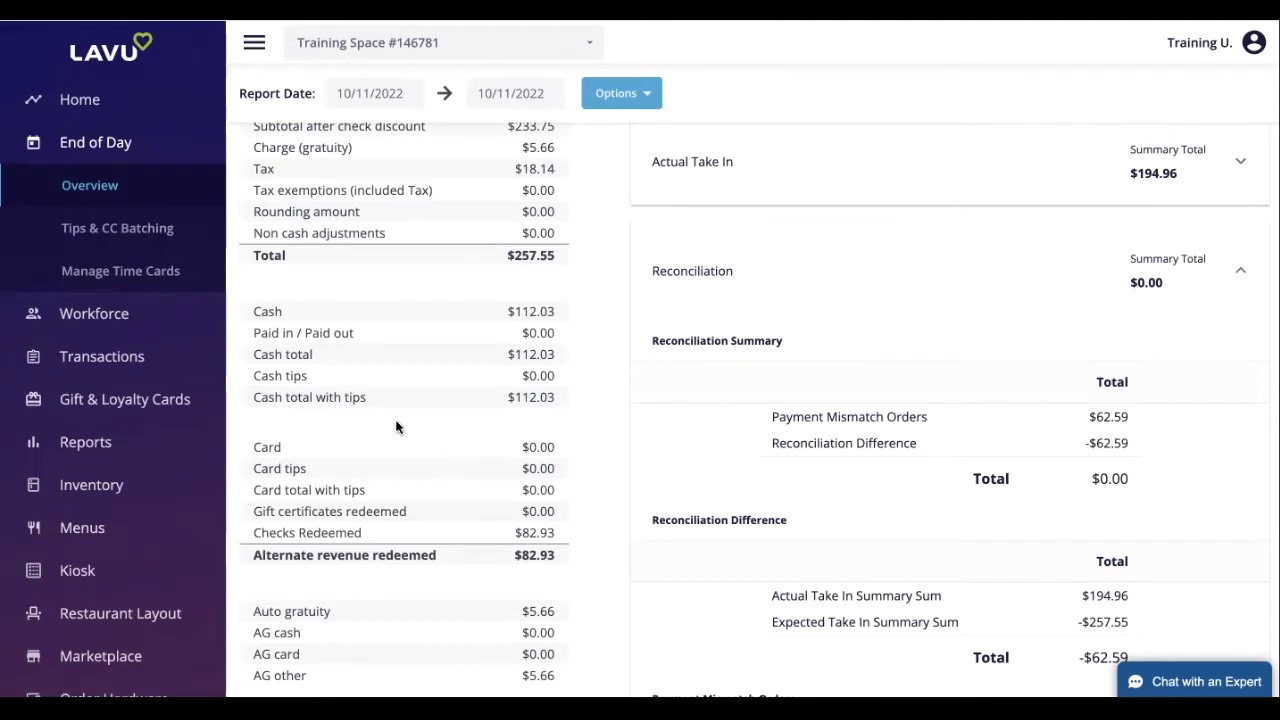
pyautogui.scroll(-2, 396, 427)
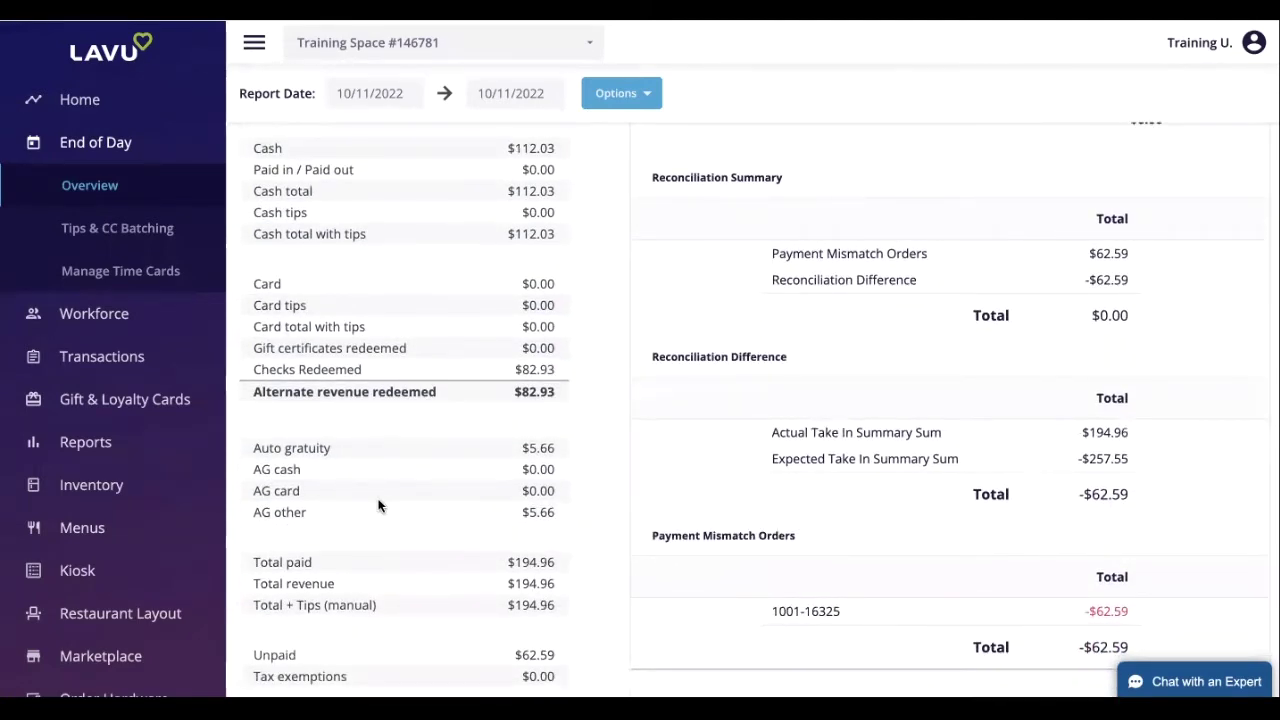
# Open Tips & CC Batching and inspect the Training User's tip transactions and cash tip fields, then collapse them.
pyautogui.click(134, 246)
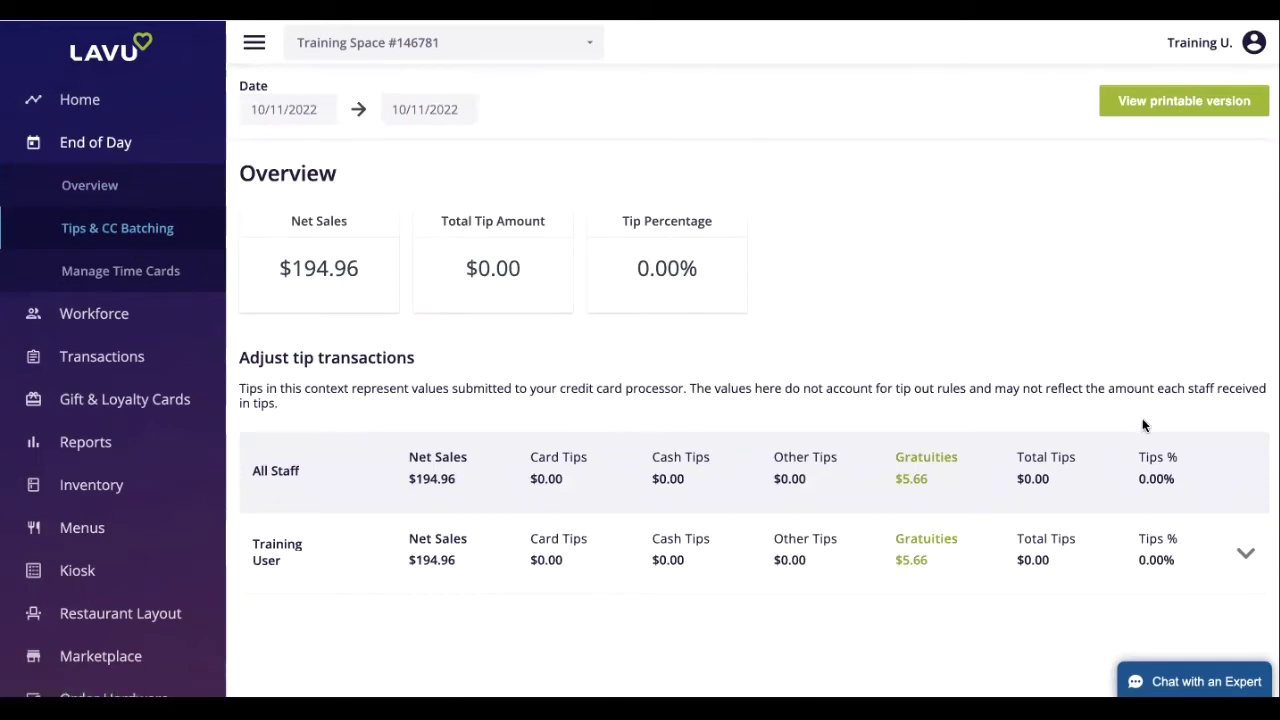
pyautogui.click(1245, 555)
pyautogui.scroll(-1, 965, 525)
pyautogui.scroll(-3, 965, 525)
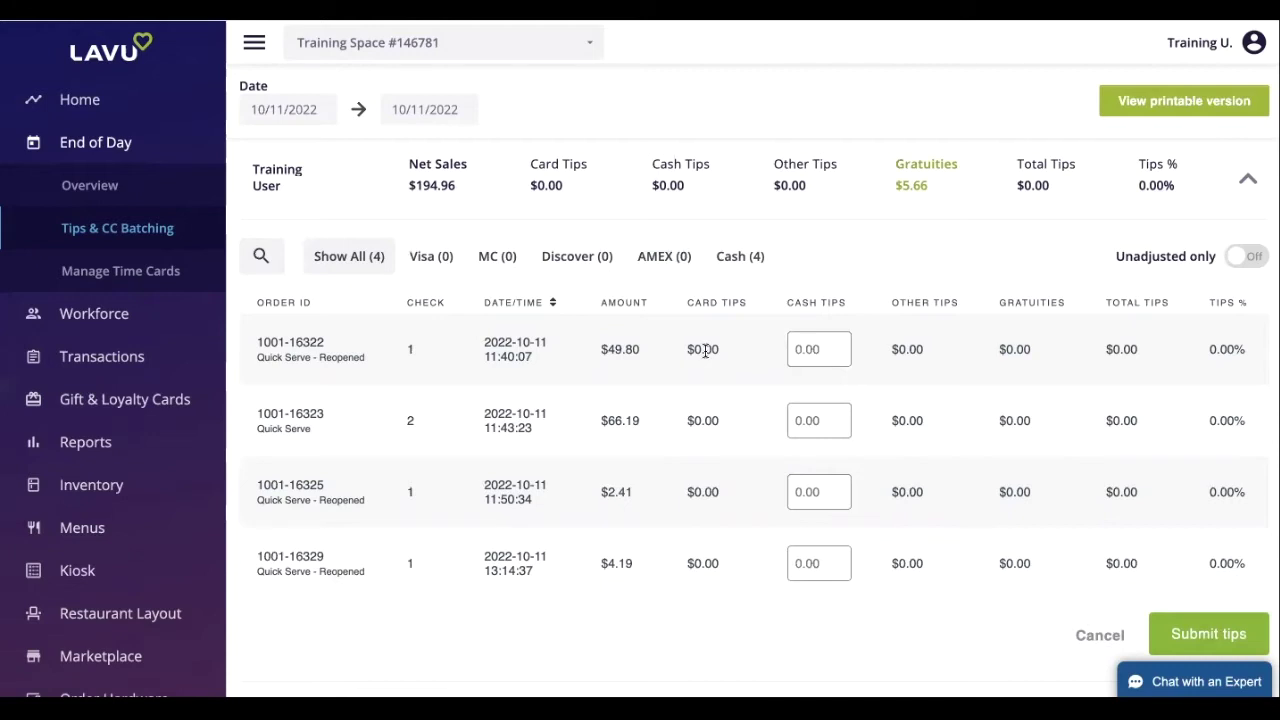
pyautogui.click(826, 349)
pyautogui.click(1248, 179)
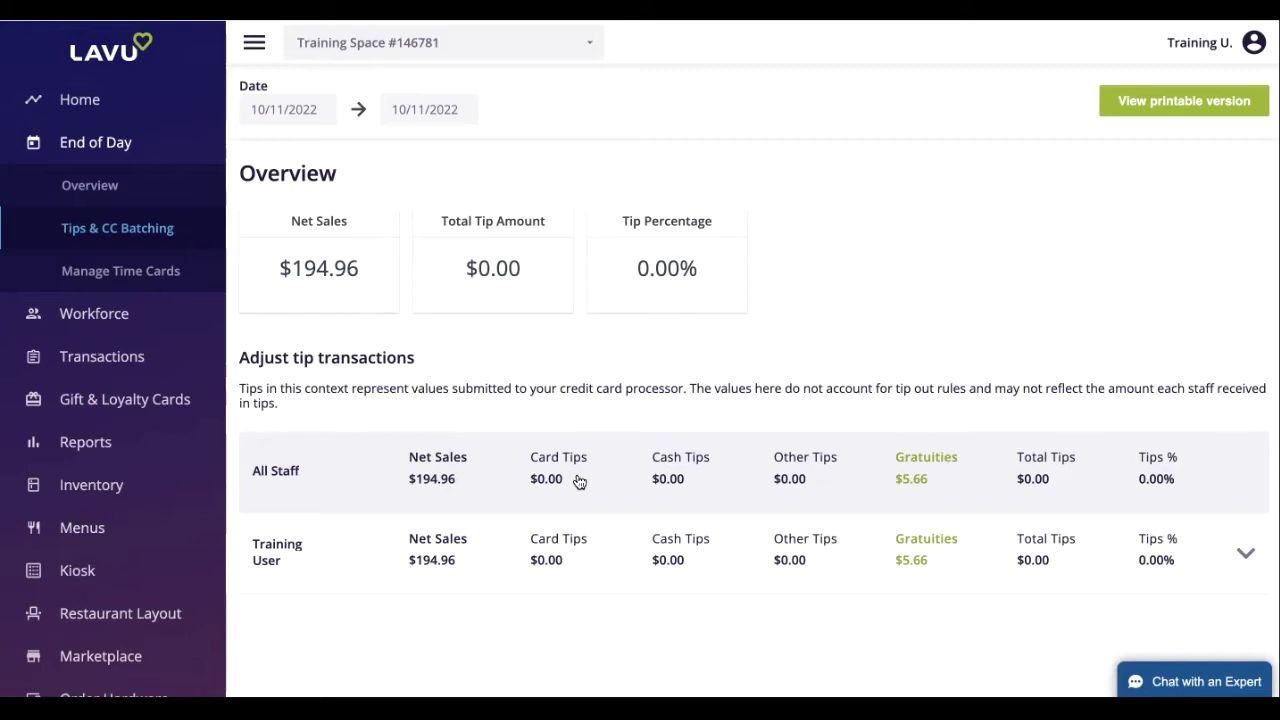
# Start a new timecard in the End of Day time cards for the employee whose class is Cook.
pyautogui.click(137, 272)
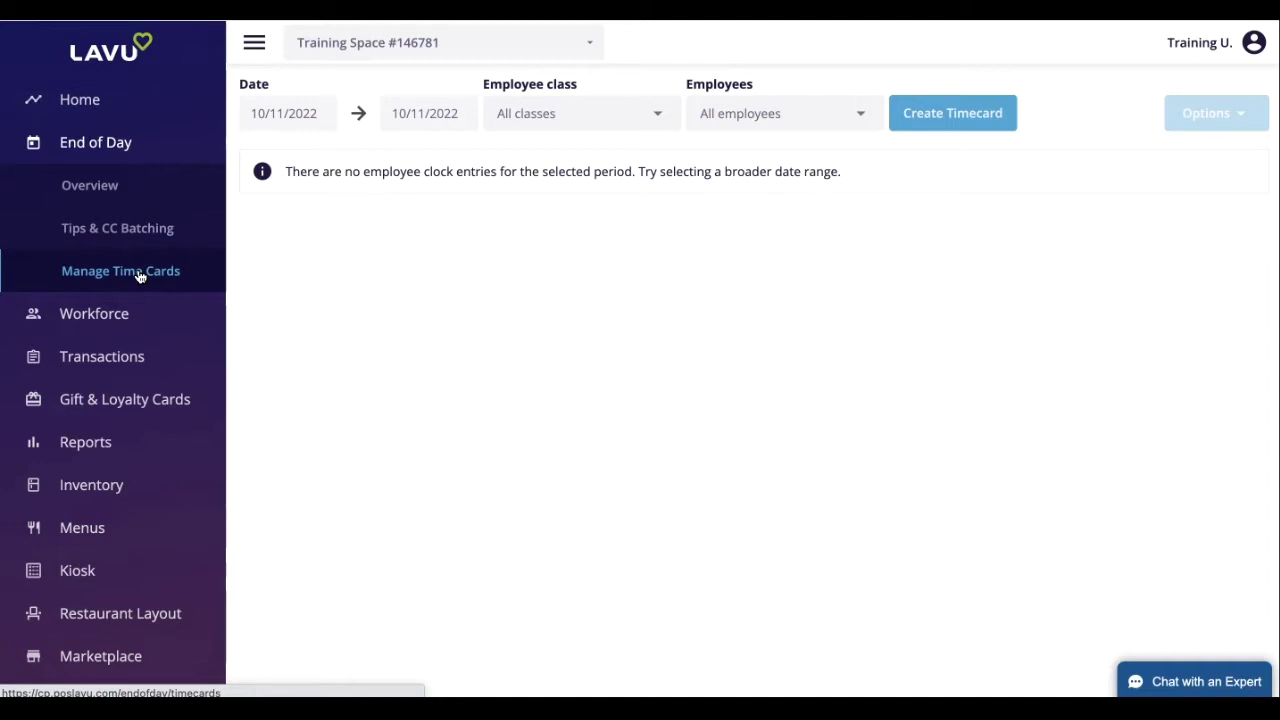
pyautogui.click(985, 116)
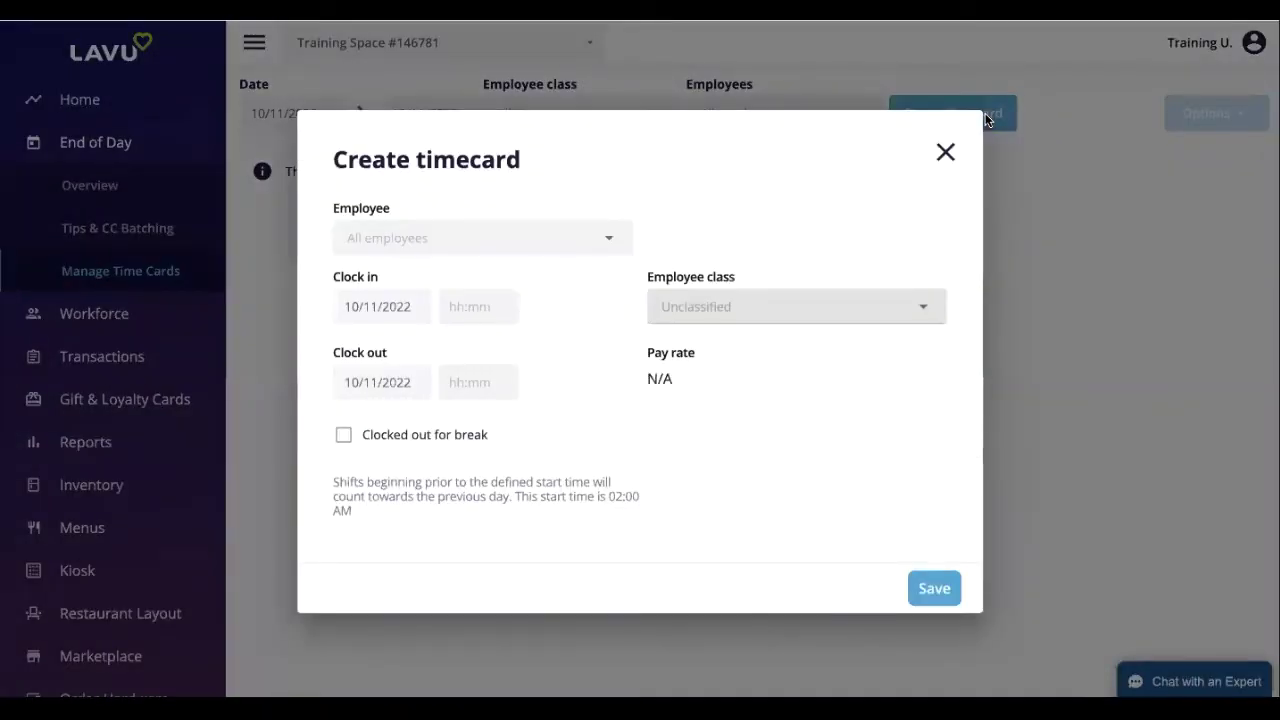
pyautogui.click(605, 240)
pyautogui.click(540, 318)
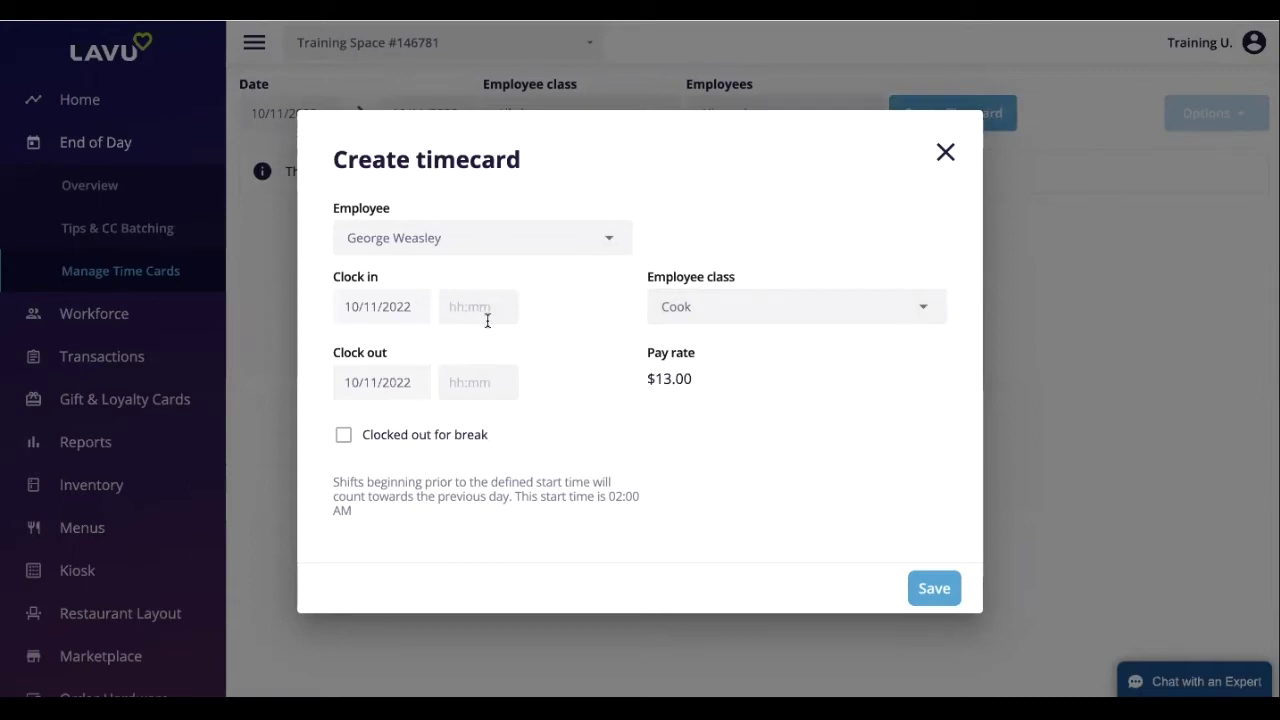
# Set the timecard's clock in to 09:00am and clock out to 03:00pm, and save it.
pyautogui.click(487, 320)
pyautogui.write('09am')
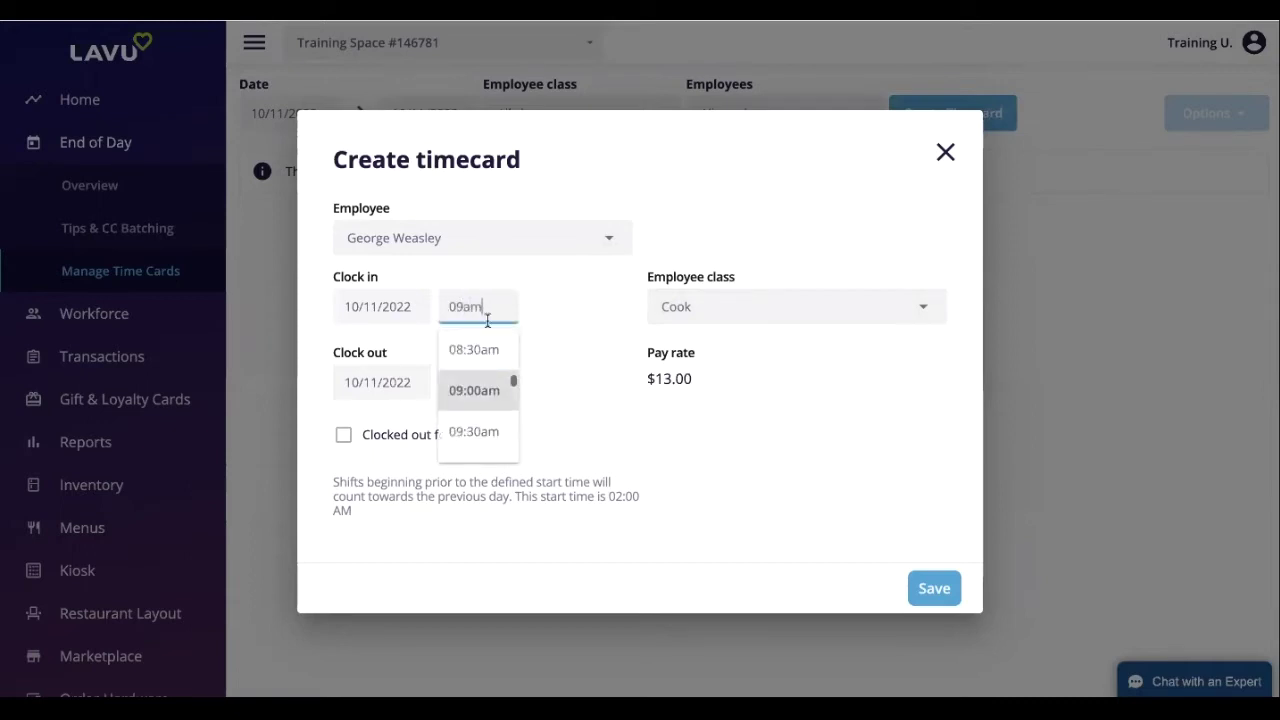
pyautogui.click(471, 383)
pyautogui.click(471, 383)
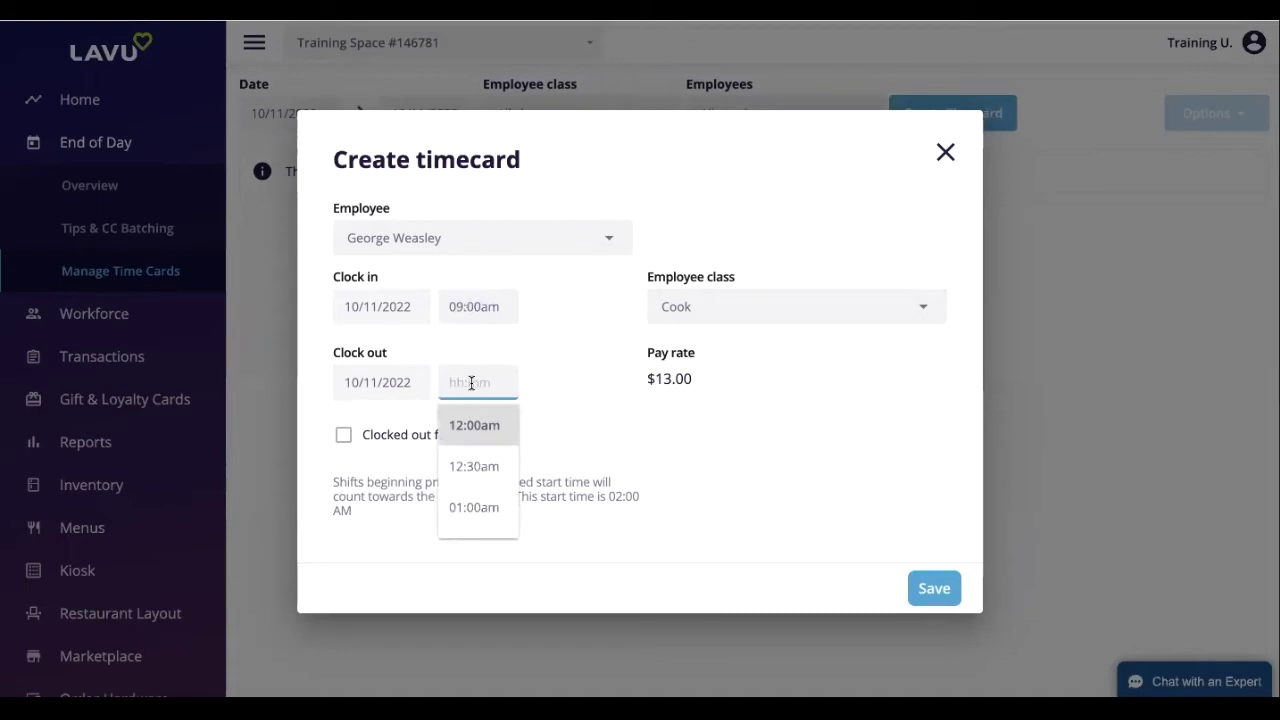
pyautogui.write('03p')
pyautogui.click(472, 465)
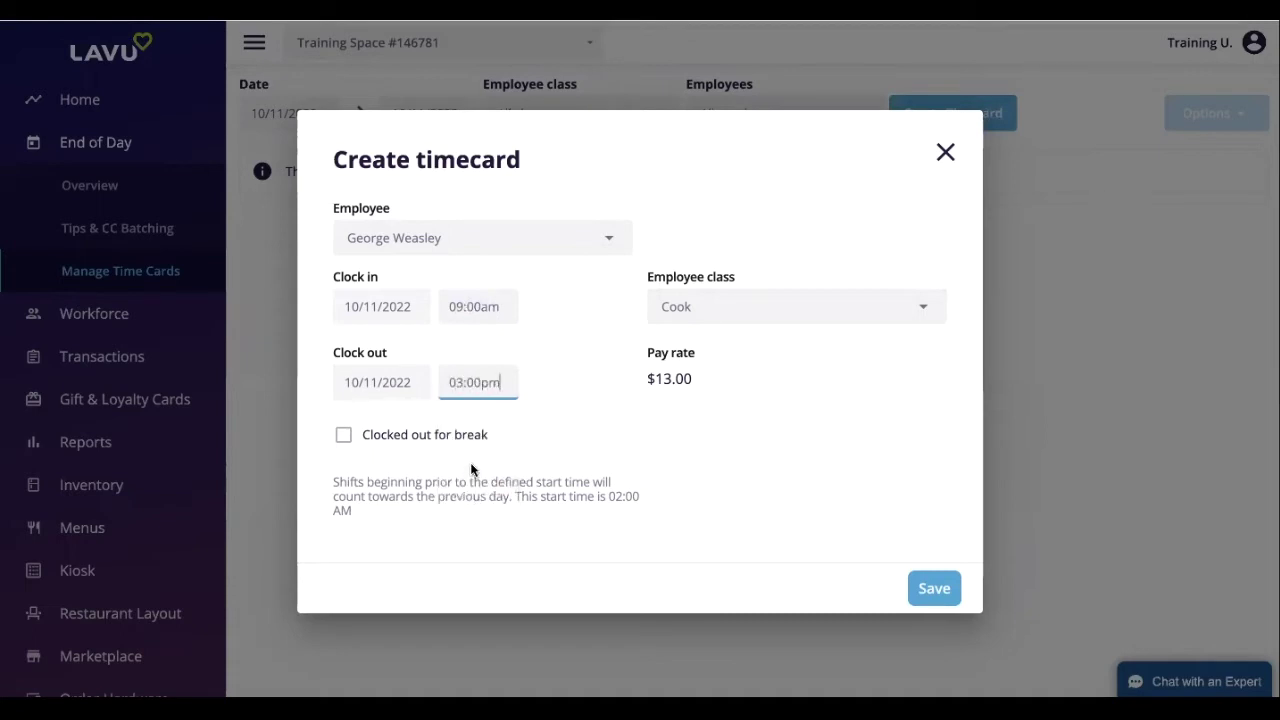
pyautogui.click(938, 588)
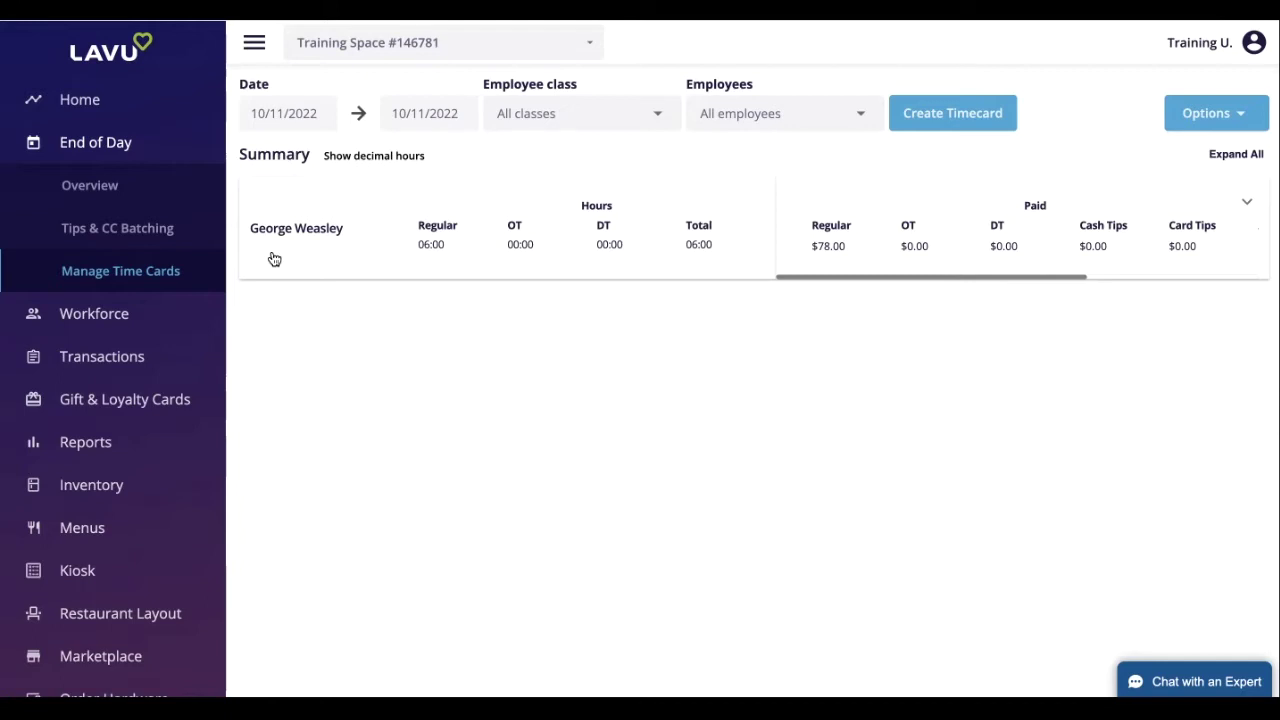
# Go to the Workforce user management page and open the form for adding a new user.
pyautogui.click(131, 315)
pyautogui.click(136, 350)
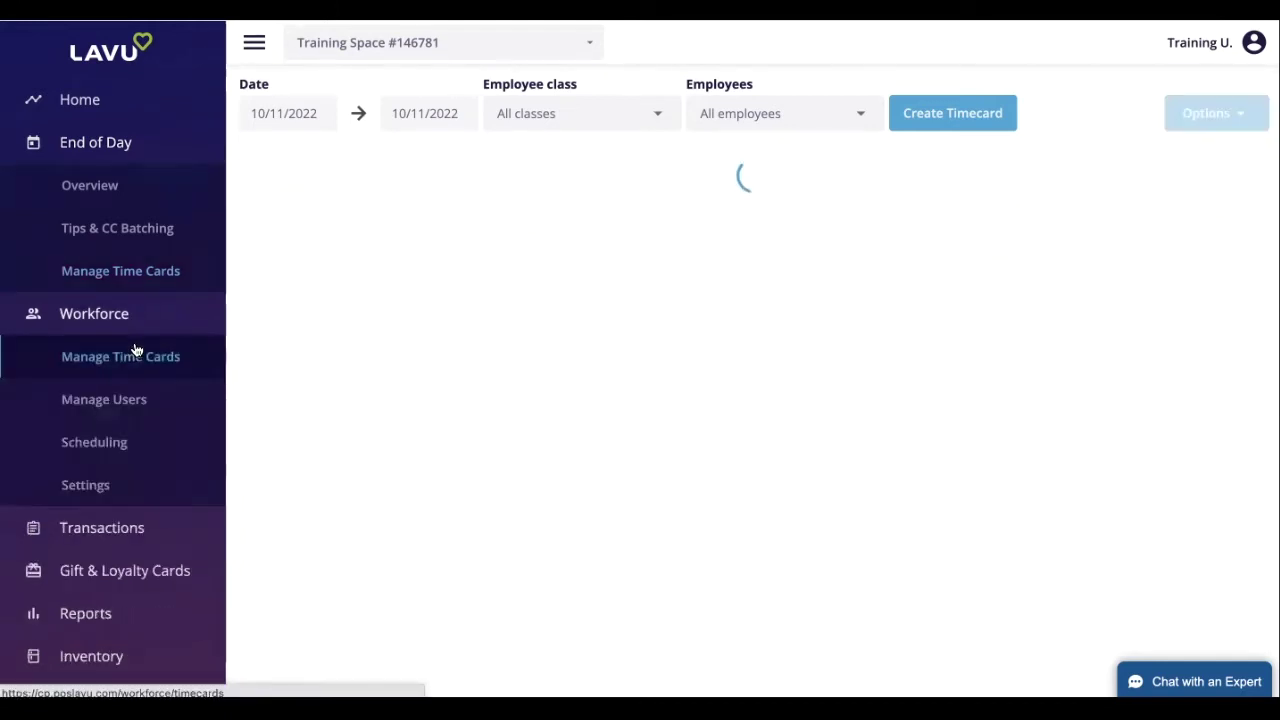
pyautogui.click(141, 408)
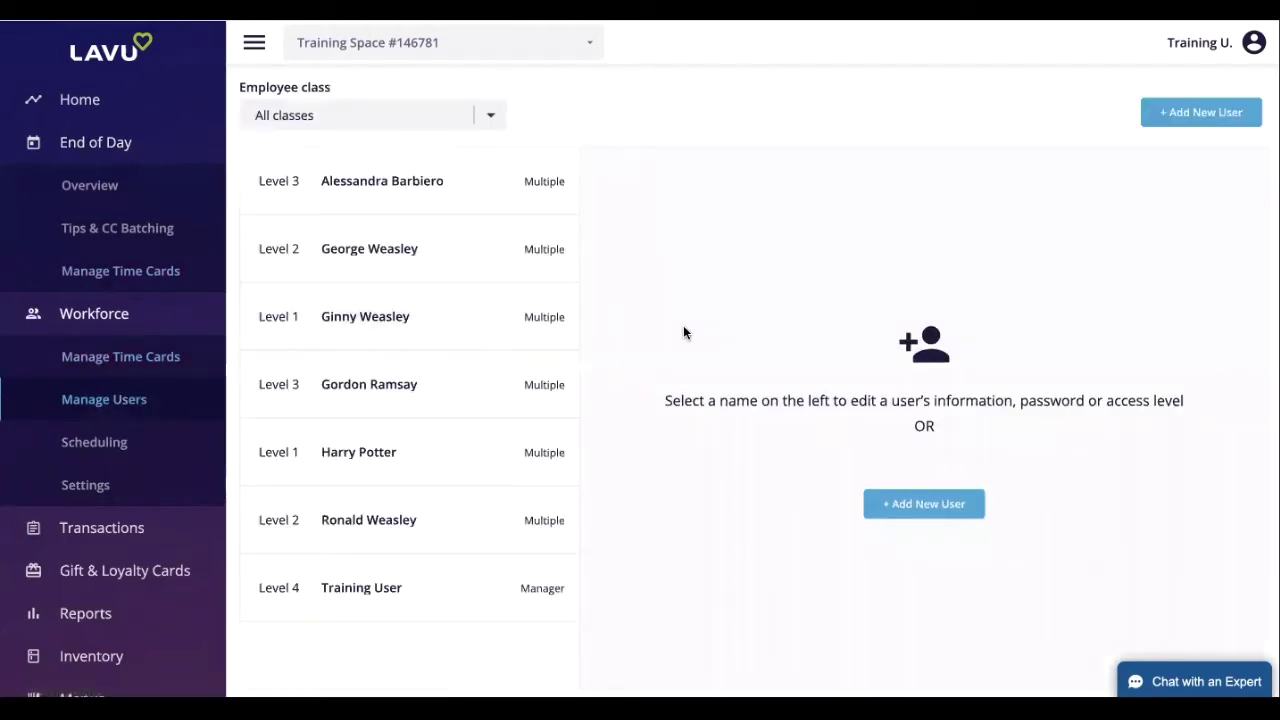
pyautogui.click(1214, 124)
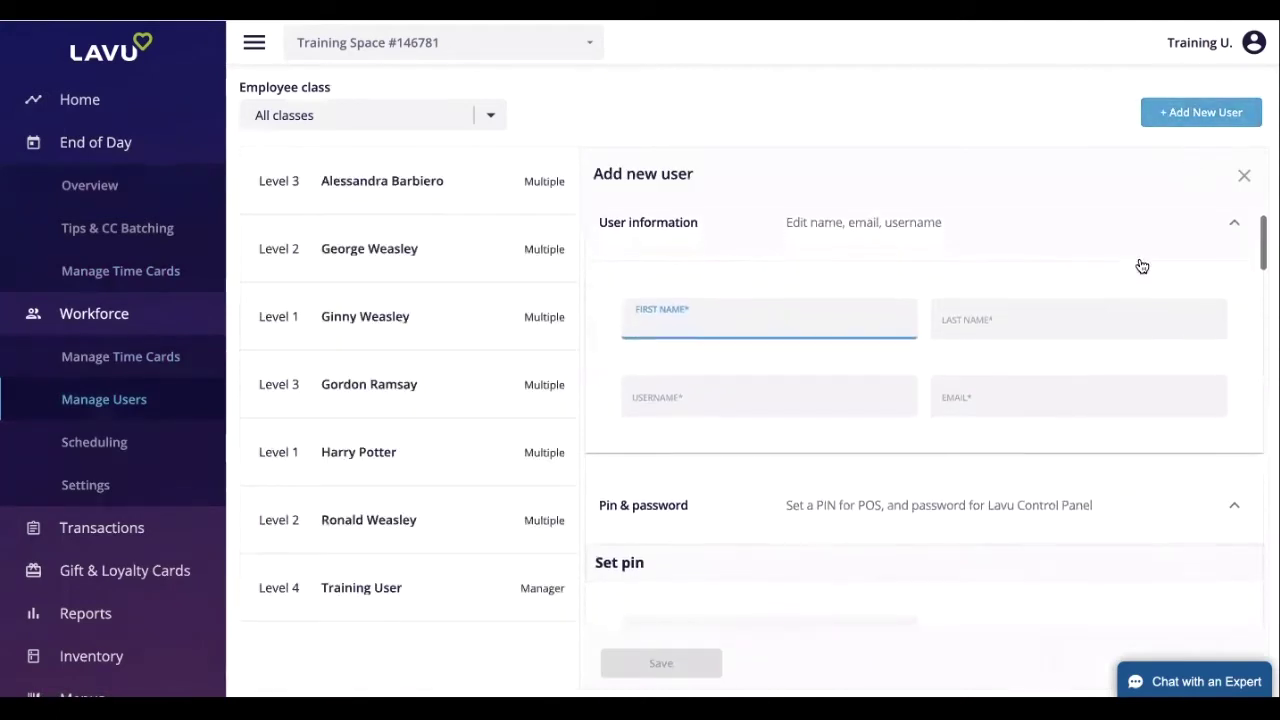
# Look through the new user form's information, PIN, password and pay rate sections and tick the Server and Cook classes.
pyautogui.scroll(-1, 1142, 266)
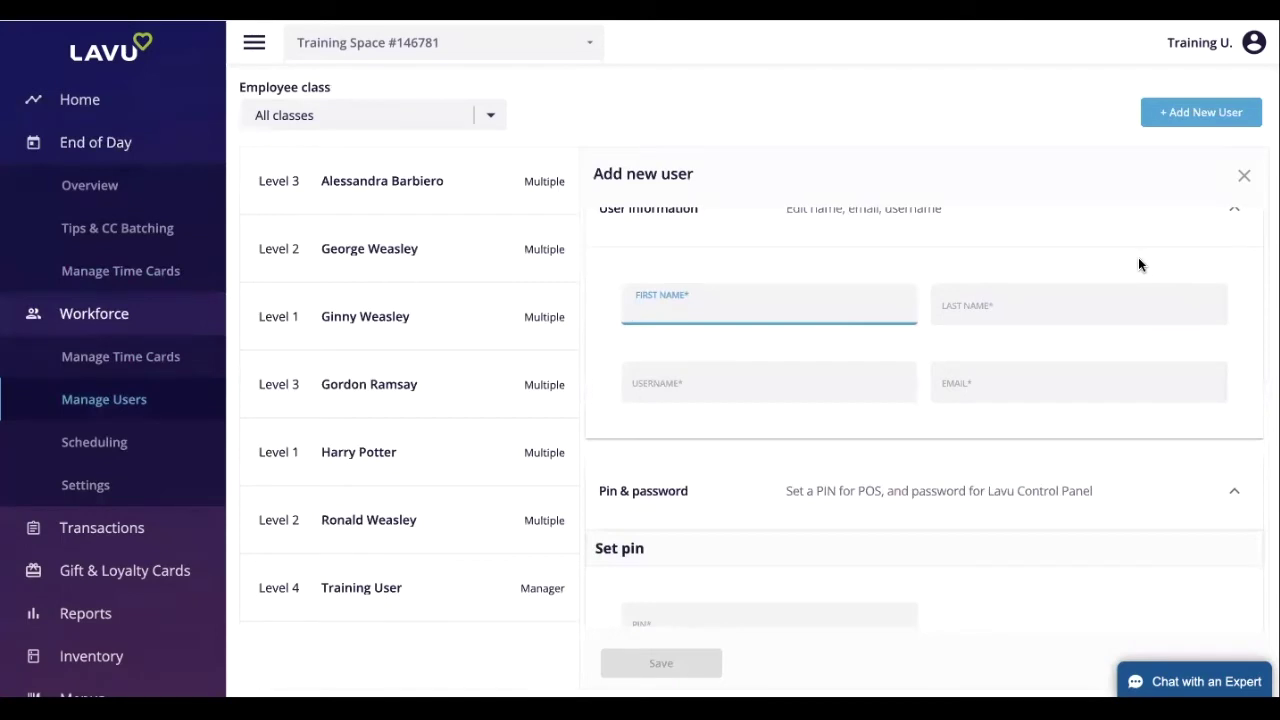
pyautogui.scroll(-2, 1138, 264)
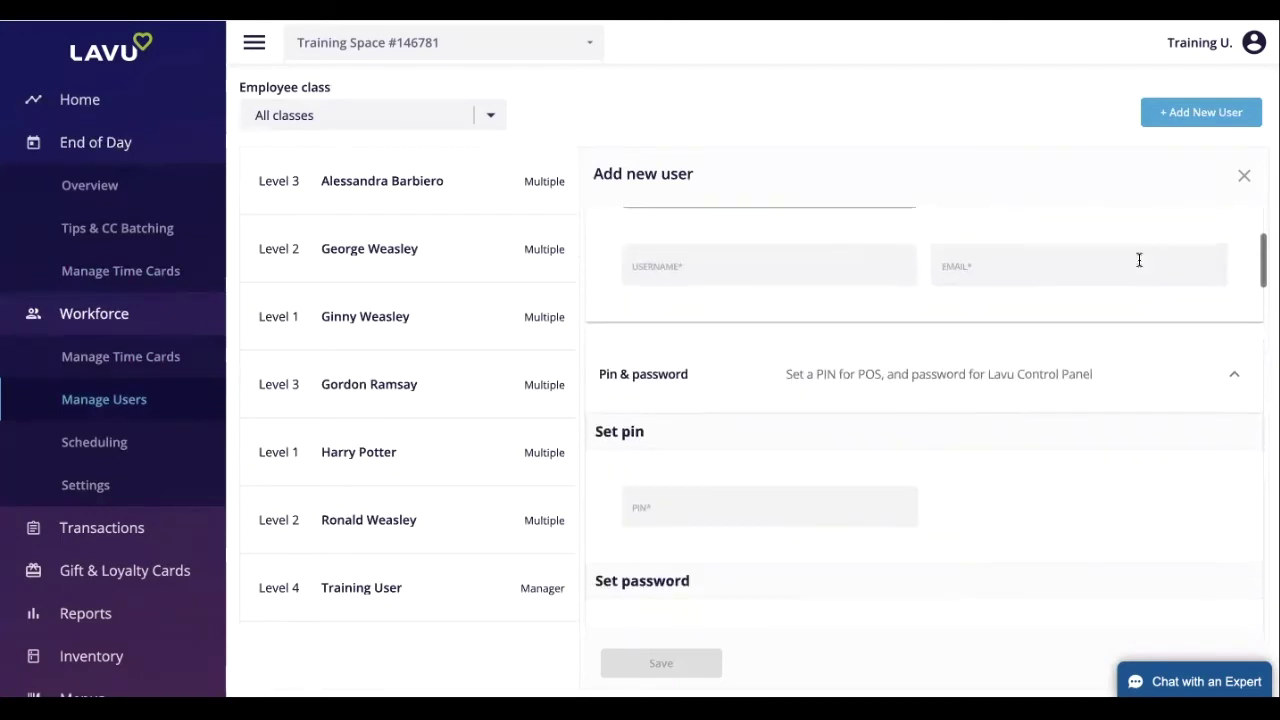
pyautogui.scroll(-1, 1080, 403)
pyautogui.scroll(-1, 1080, 403)
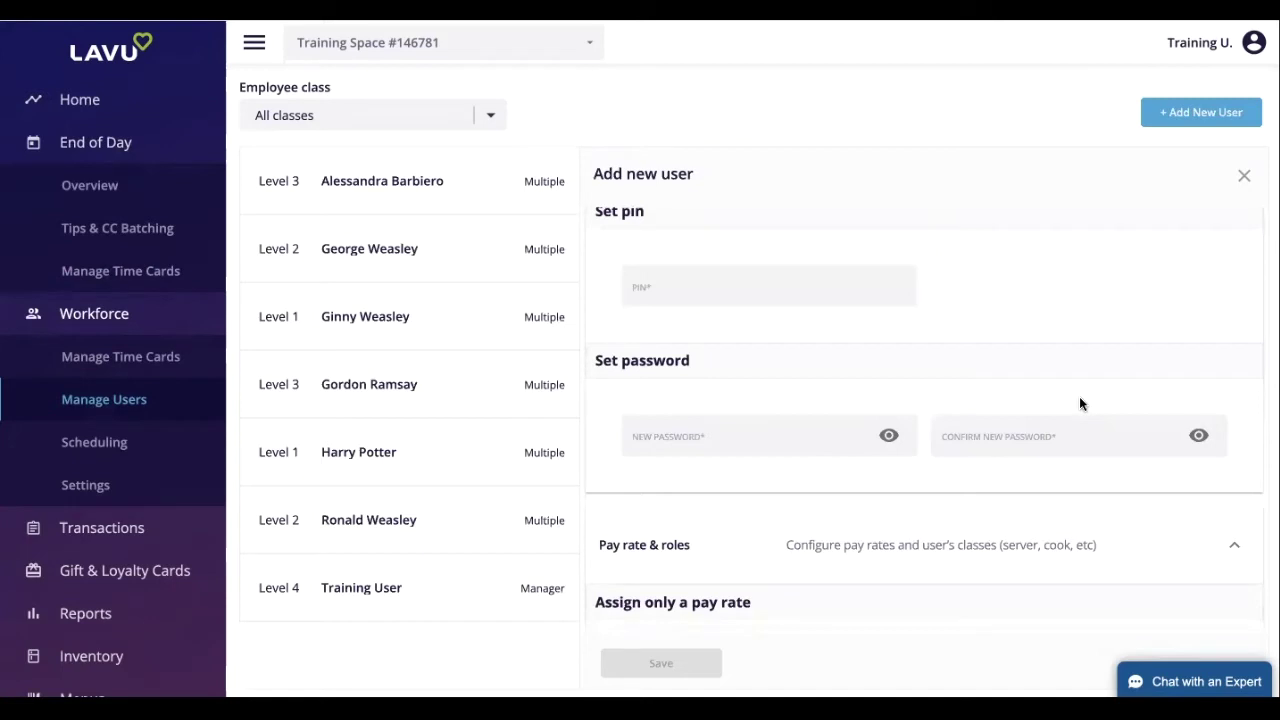
pyautogui.scroll(-3, 1080, 403)
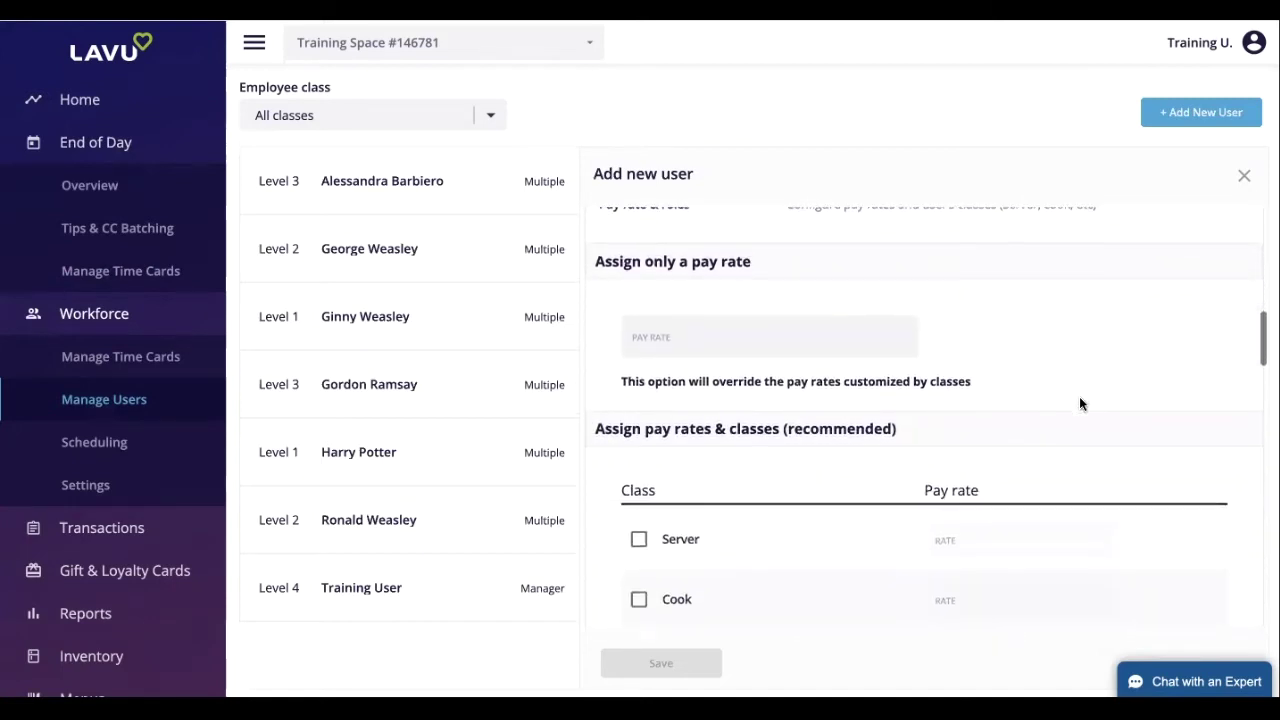
pyautogui.scroll(-5, 1080, 403)
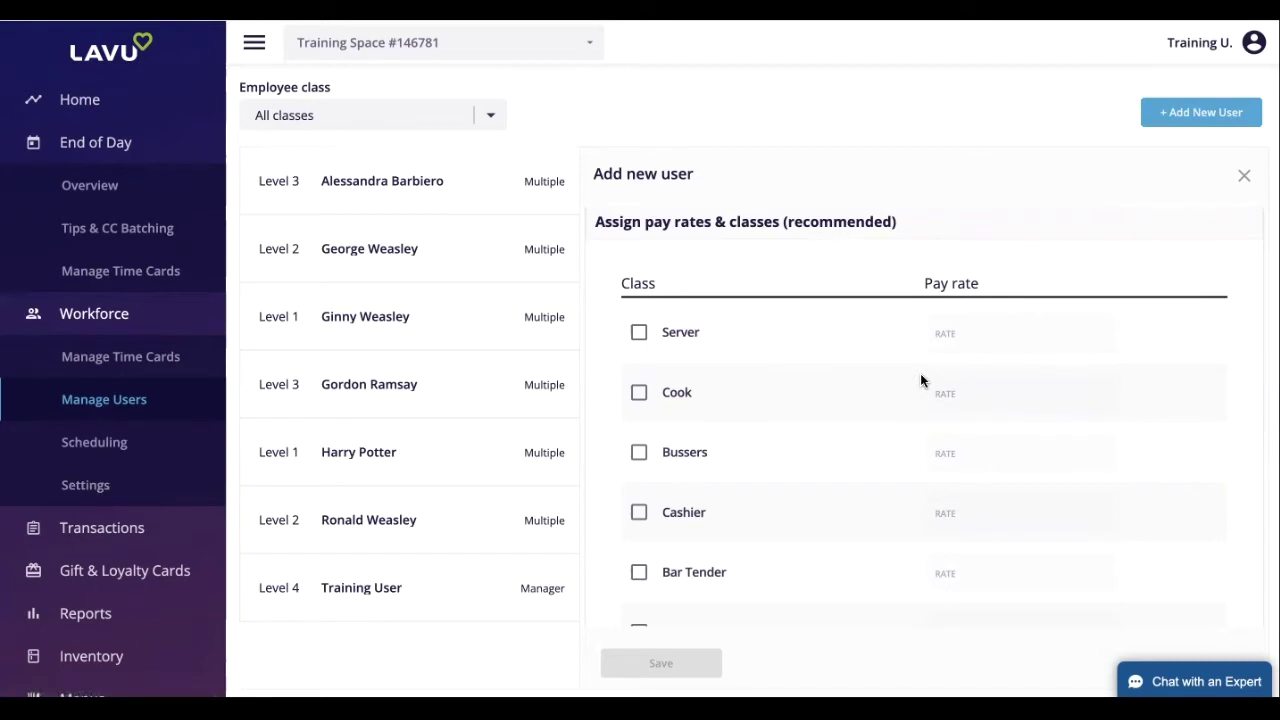
pyautogui.click(638, 332)
pyautogui.click(638, 392)
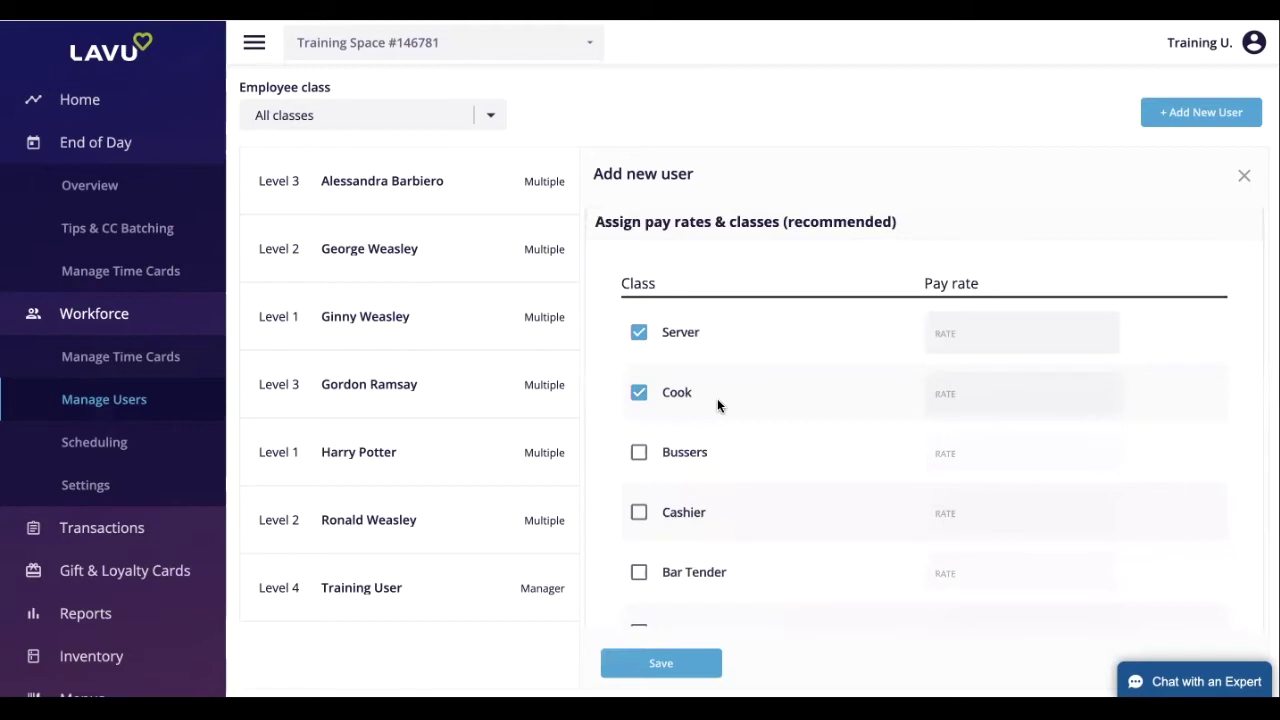
# Go to the Workforce scheduling page and check the actions available for the week's schedule.
pyautogui.click(112, 442)
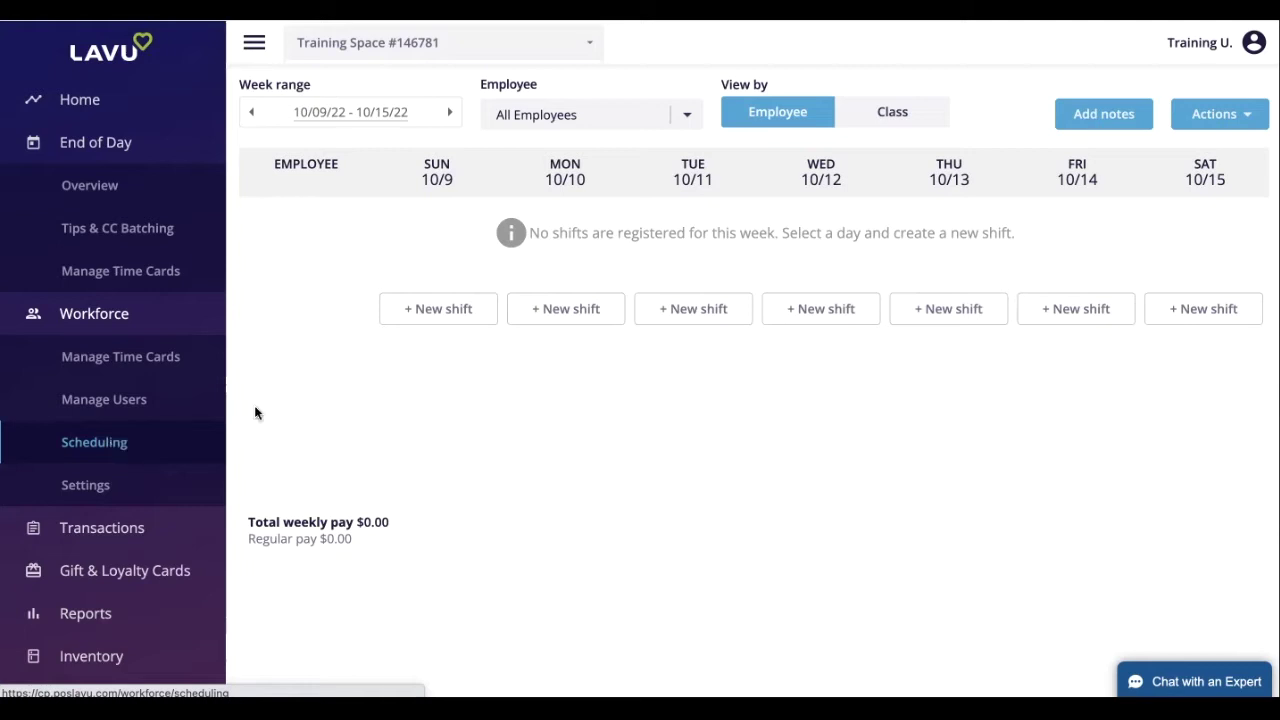
pyautogui.click(1214, 108)
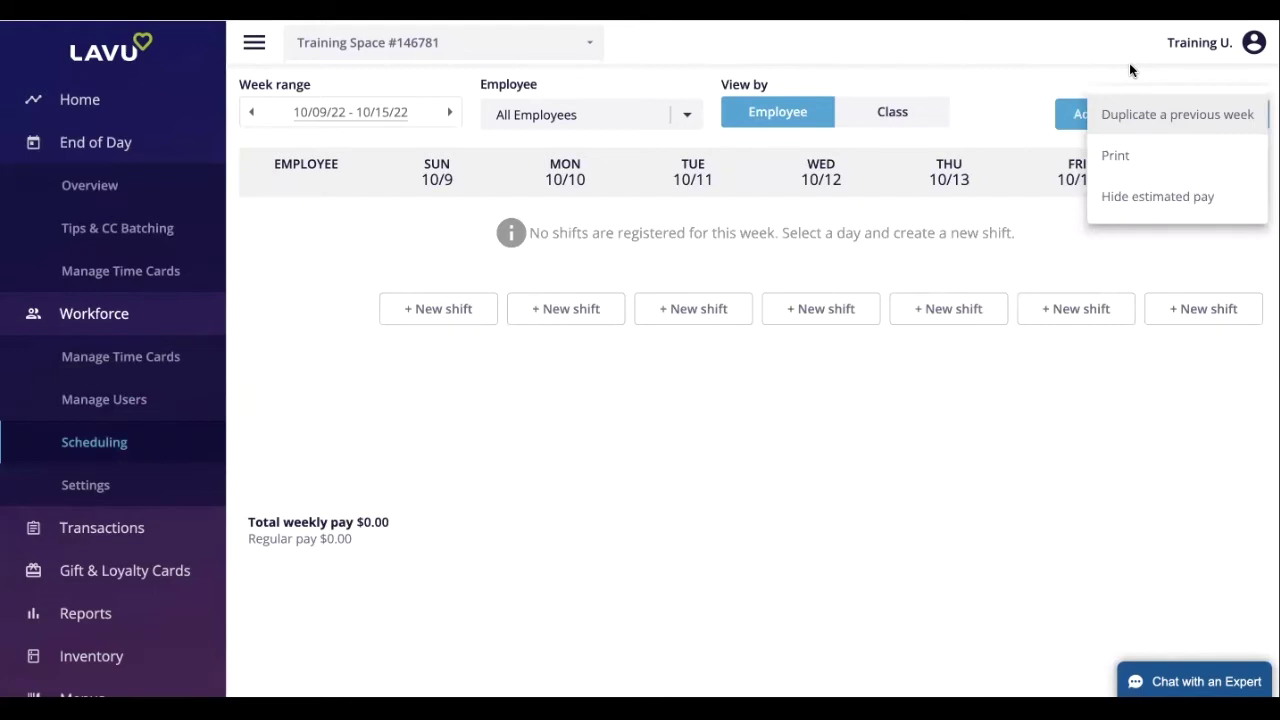
pyautogui.click(1079, 61)
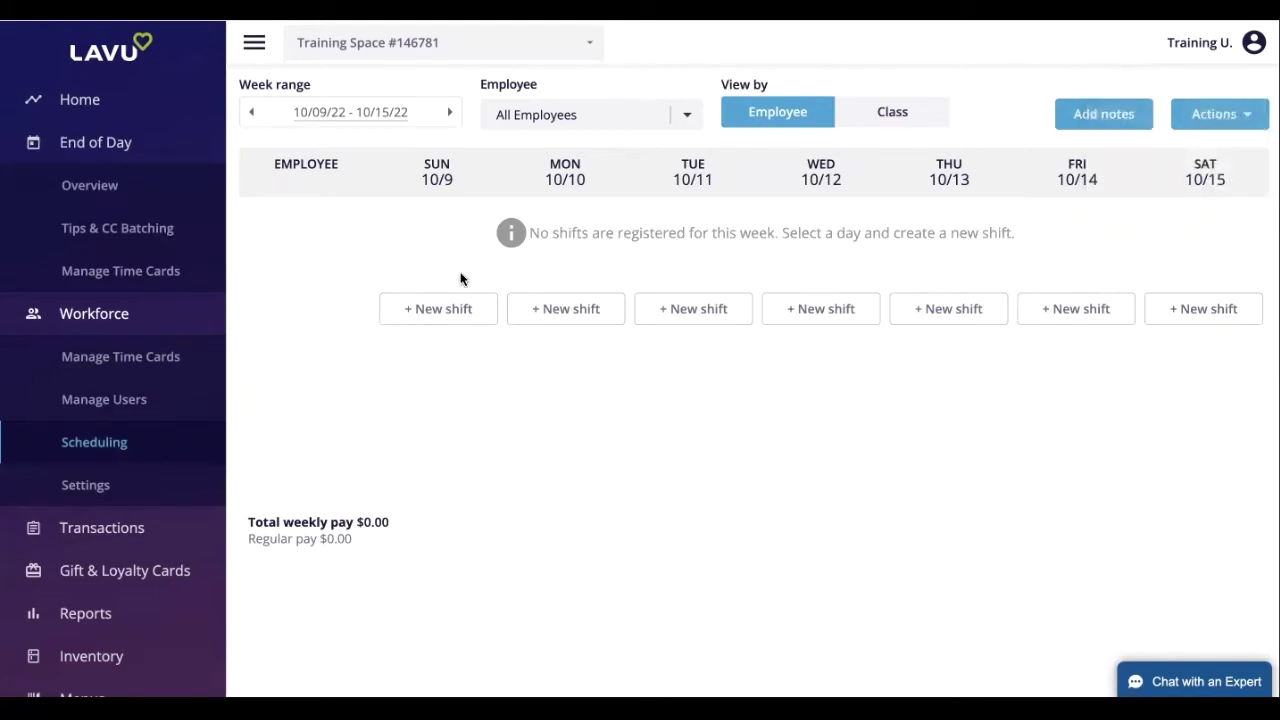
# Draft a Sun 10/9 shift for one employee, copied to Mon, Tue, Thu and Sat, add a second employee row, and close it unsaved.
pyautogui.click(438, 312)
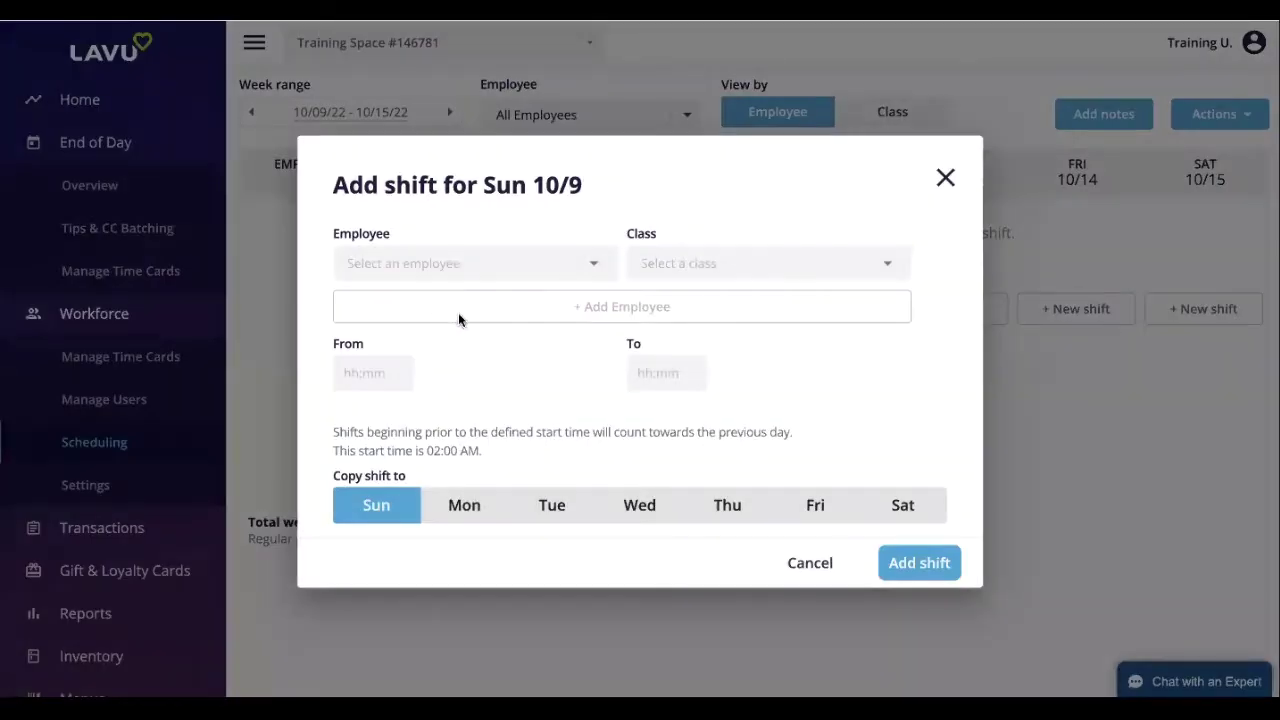
pyautogui.click(580, 265)
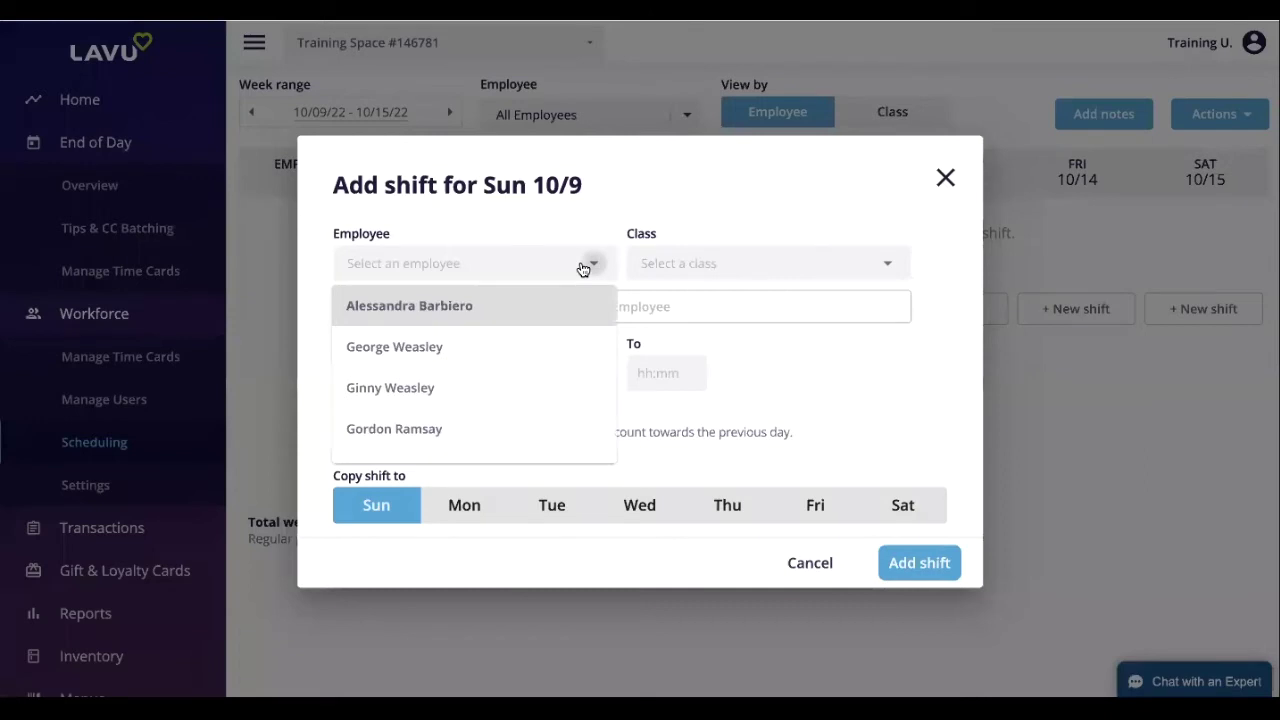
pyautogui.click(546, 343)
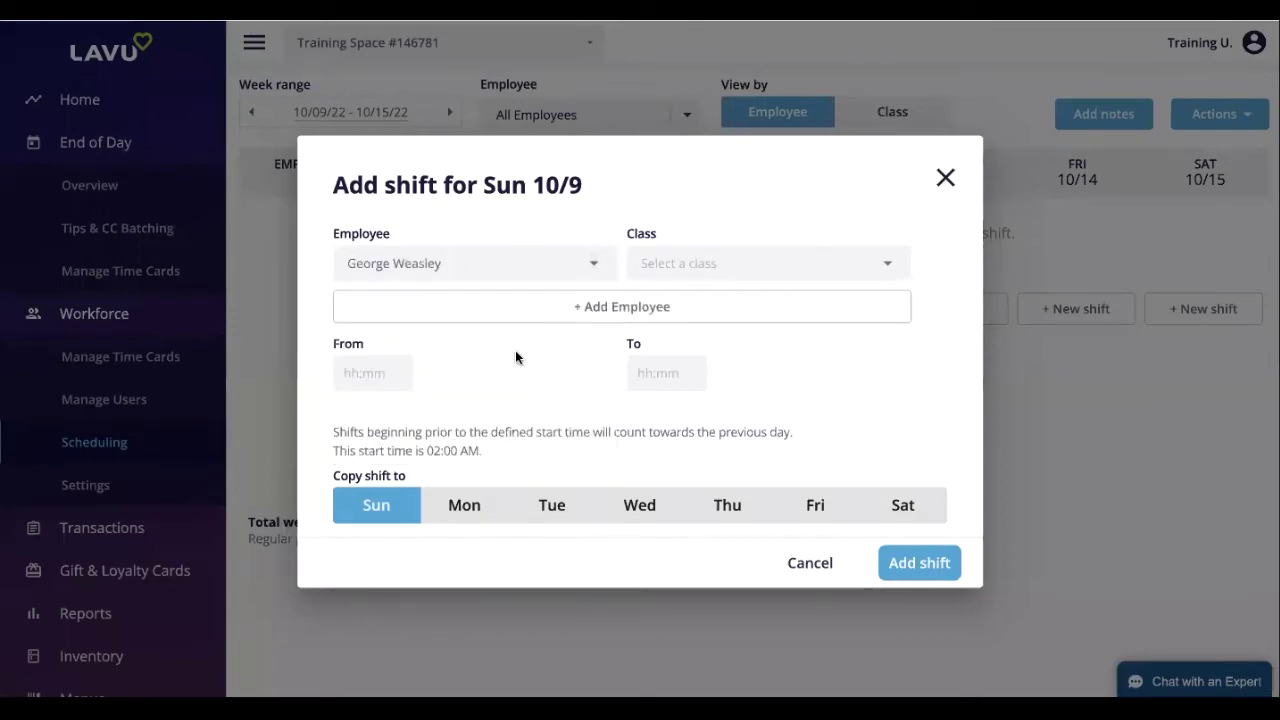
pyautogui.click(552, 506)
pyautogui.click(757, 507)
pyautogui.click(886, 507)
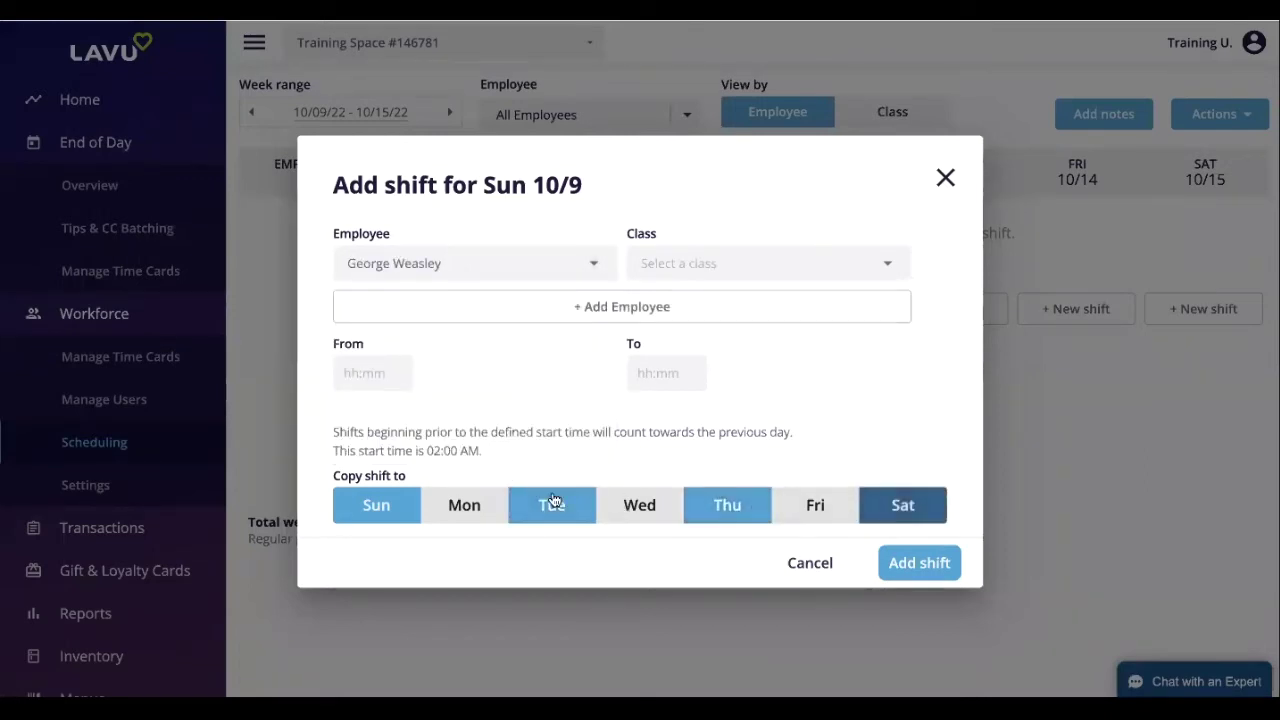
pyautogui.click(481, 503)
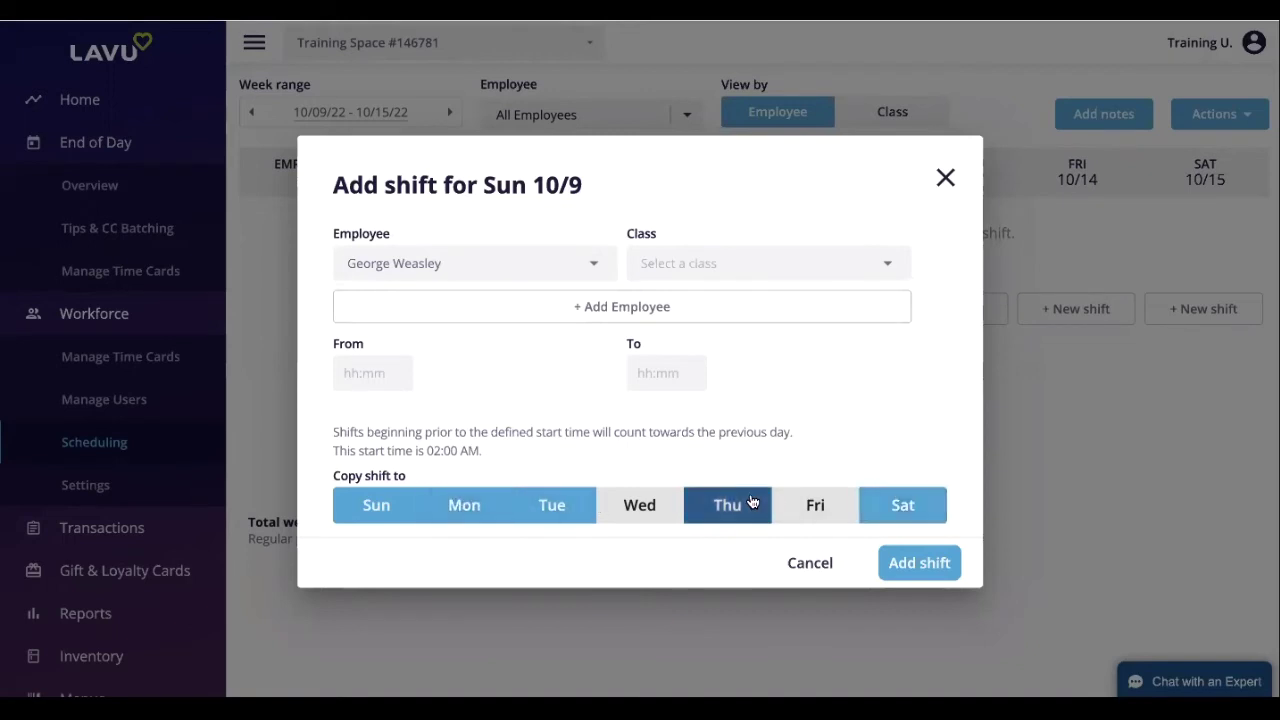
pyautogui.click(598, 316)
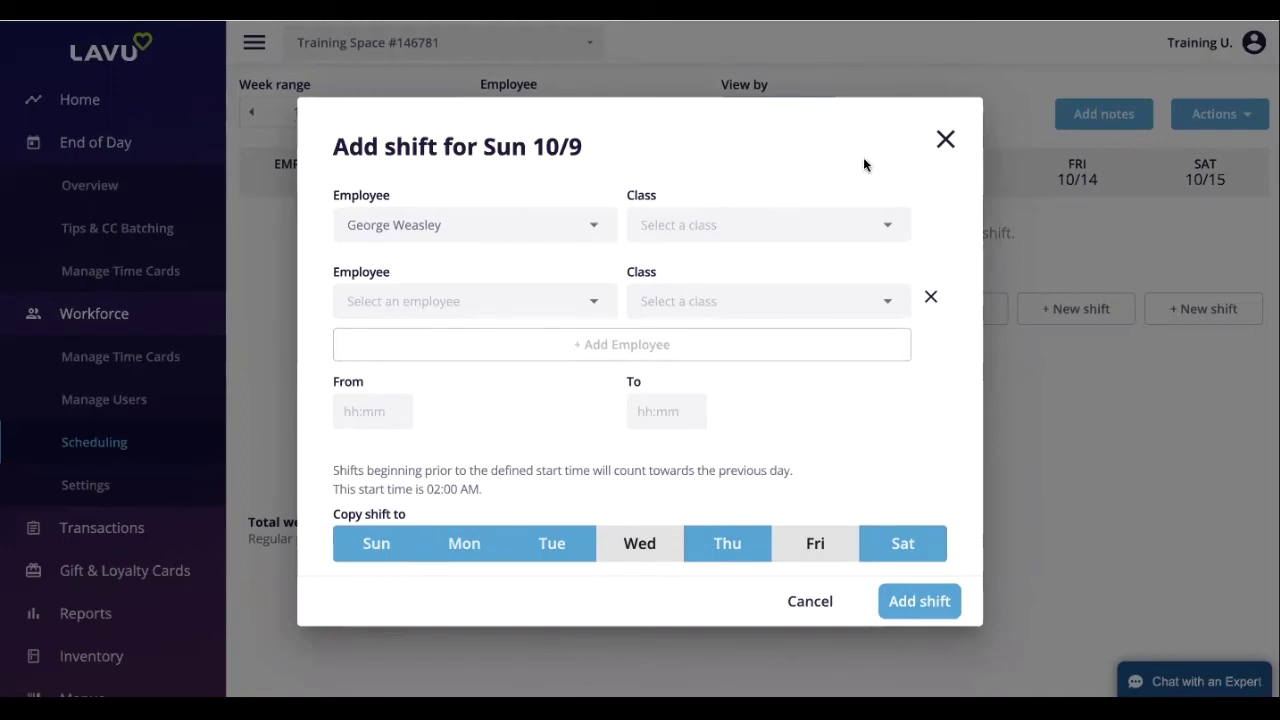
pyautogui.click(942, 141)
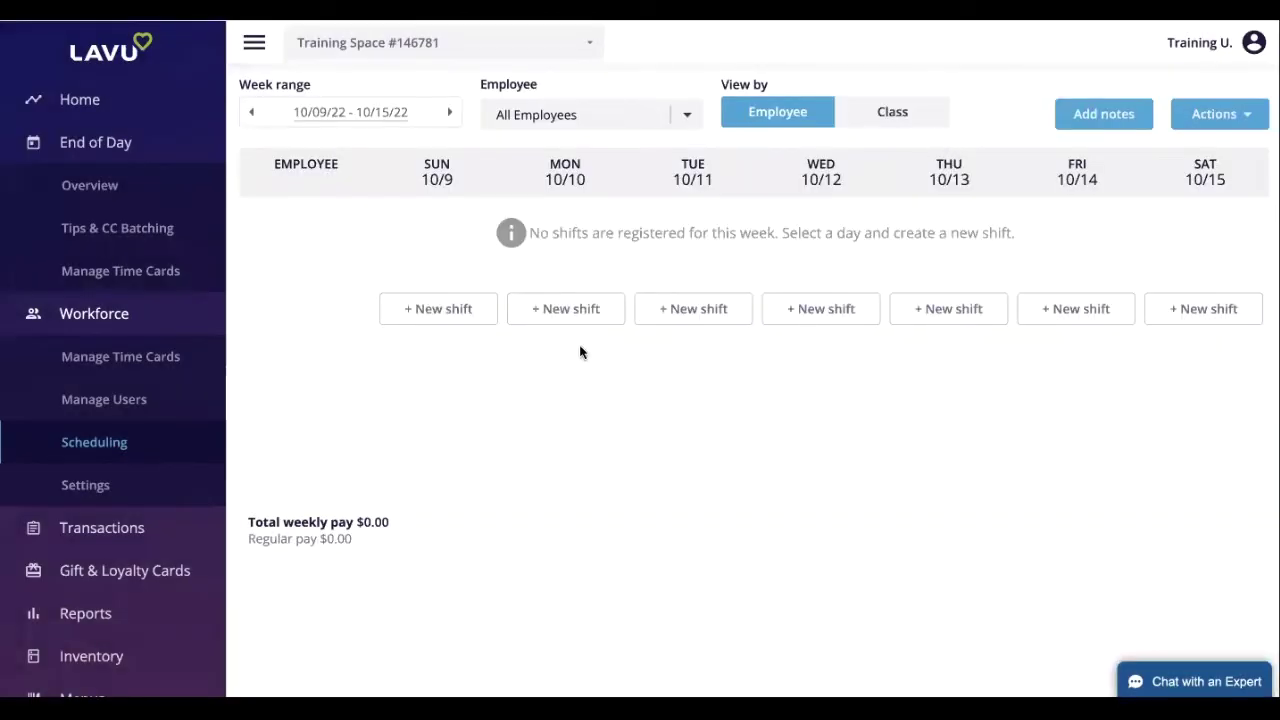
# Go to the Workforce settings and look through the clock in/out and access management options in Advanced settings.
pyautogui.click(112, 495)
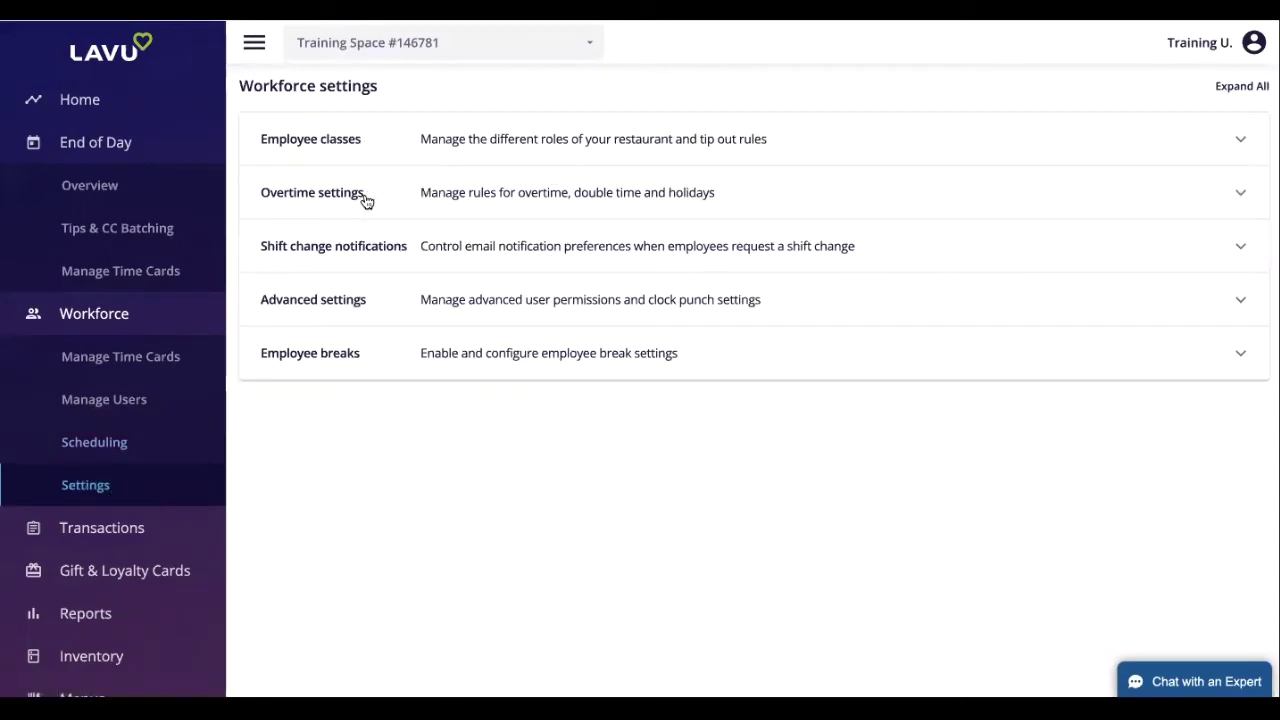
pyautogui.click(511, 290)
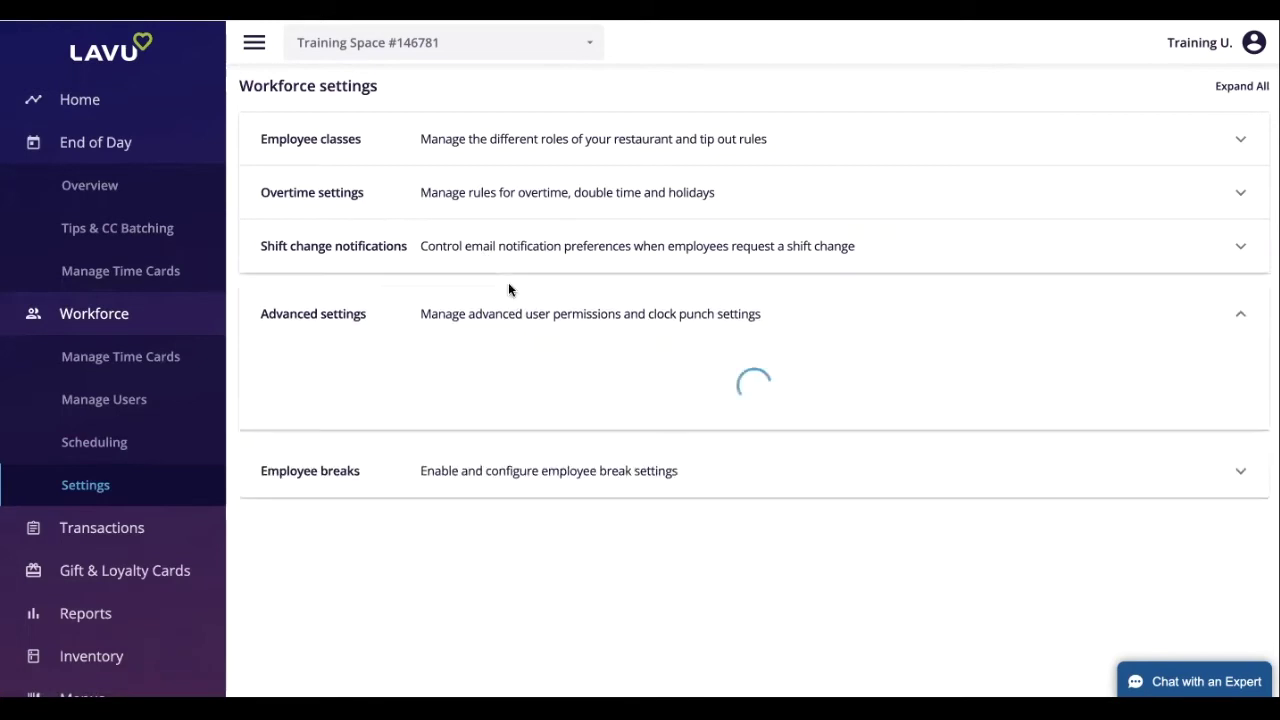
pyautogui.scroll(-2, 508, 290)
pyautogui.scroll(-1, 508, 290)
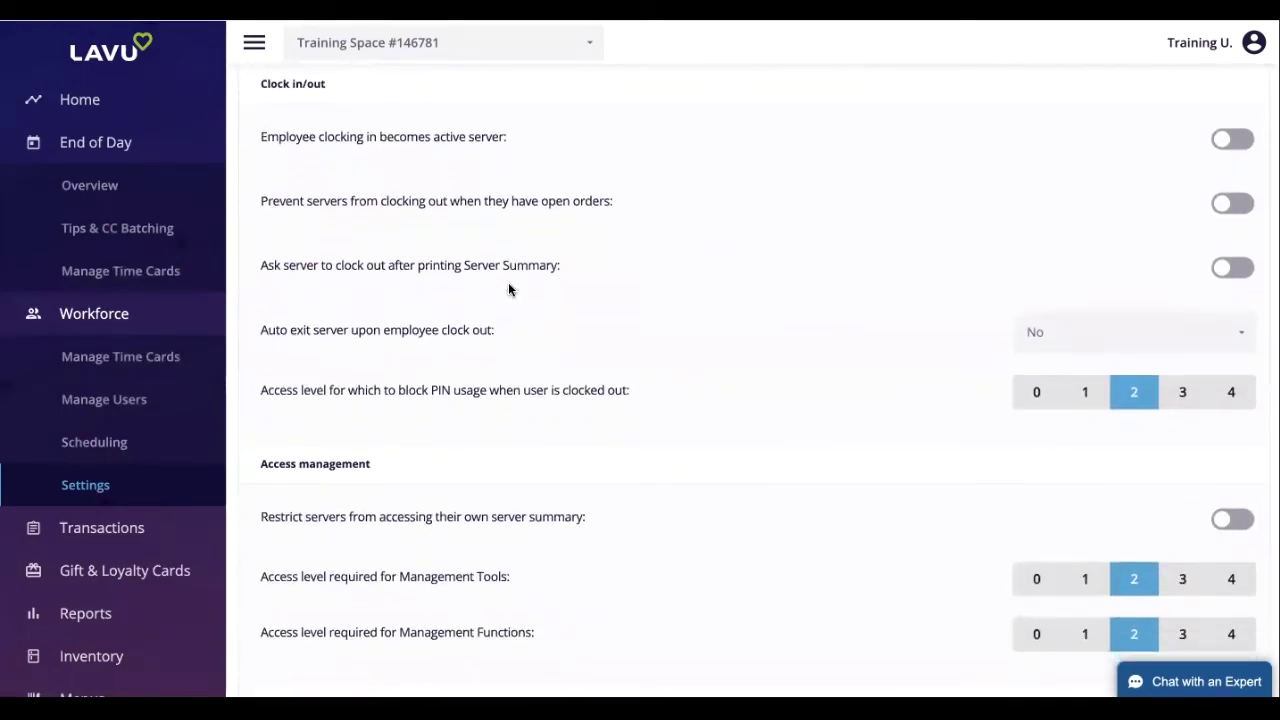
# Open the Sales & Payments report and switch it to the sales by category.
pyautogui.scroll(-2, 171, 366)
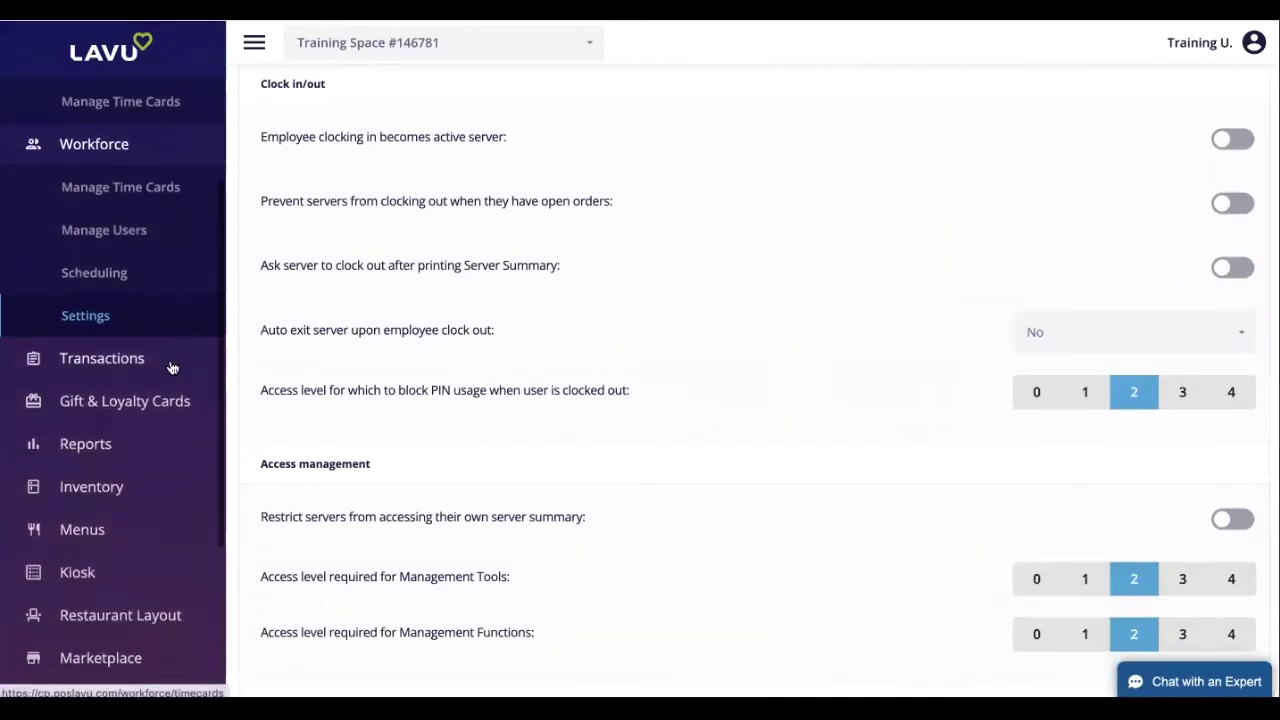
pyautogui.scroll(-1, 171, 366)
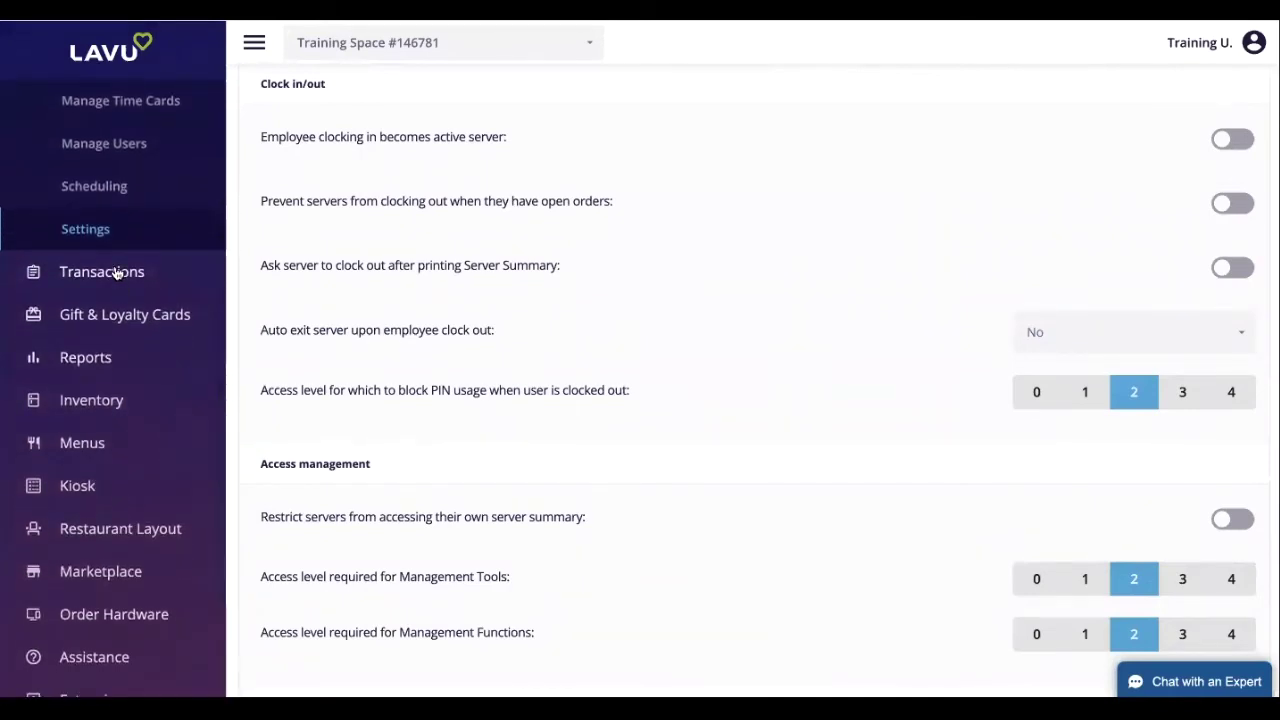
pyautogui.click(94, 368)
pyautogui.click(101, 397)
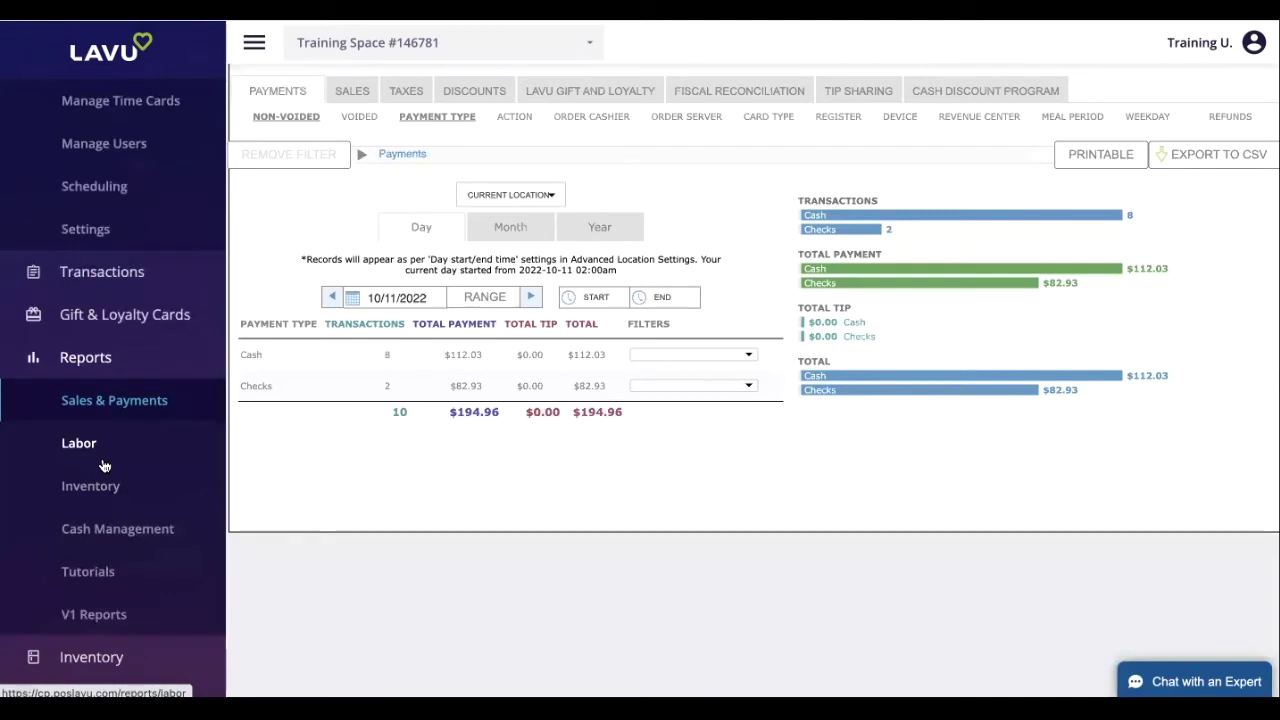
pyautogui.click(352, 93)
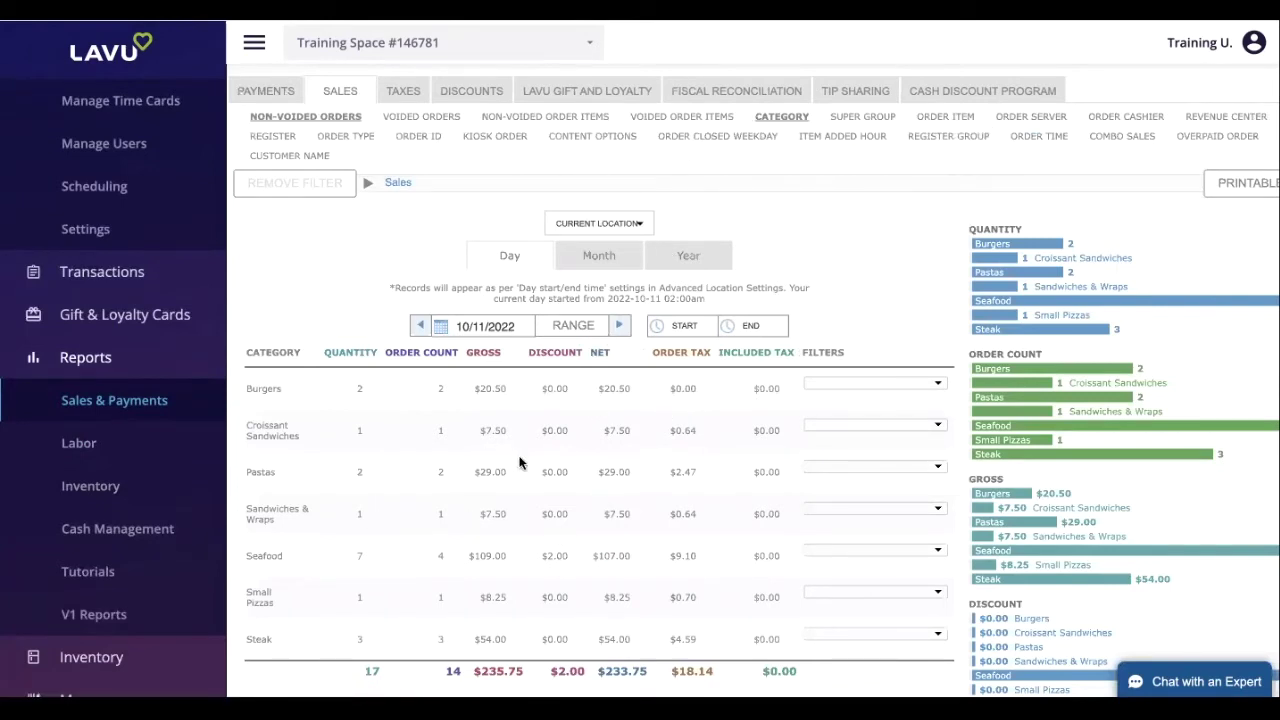
# Examine the filter choices available for the Burgers category in the sales report without applying one.
pyautogui.scroll(-1, 519, 462)
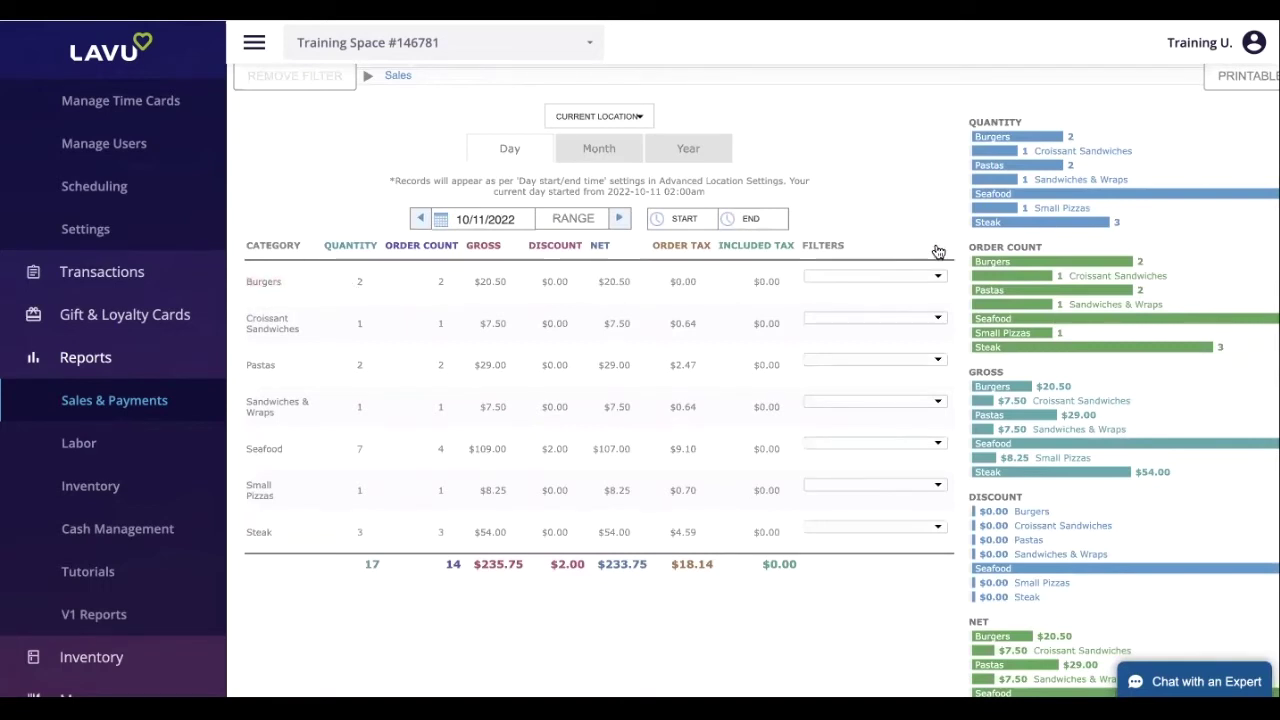
pyautogui.click(889, 276)
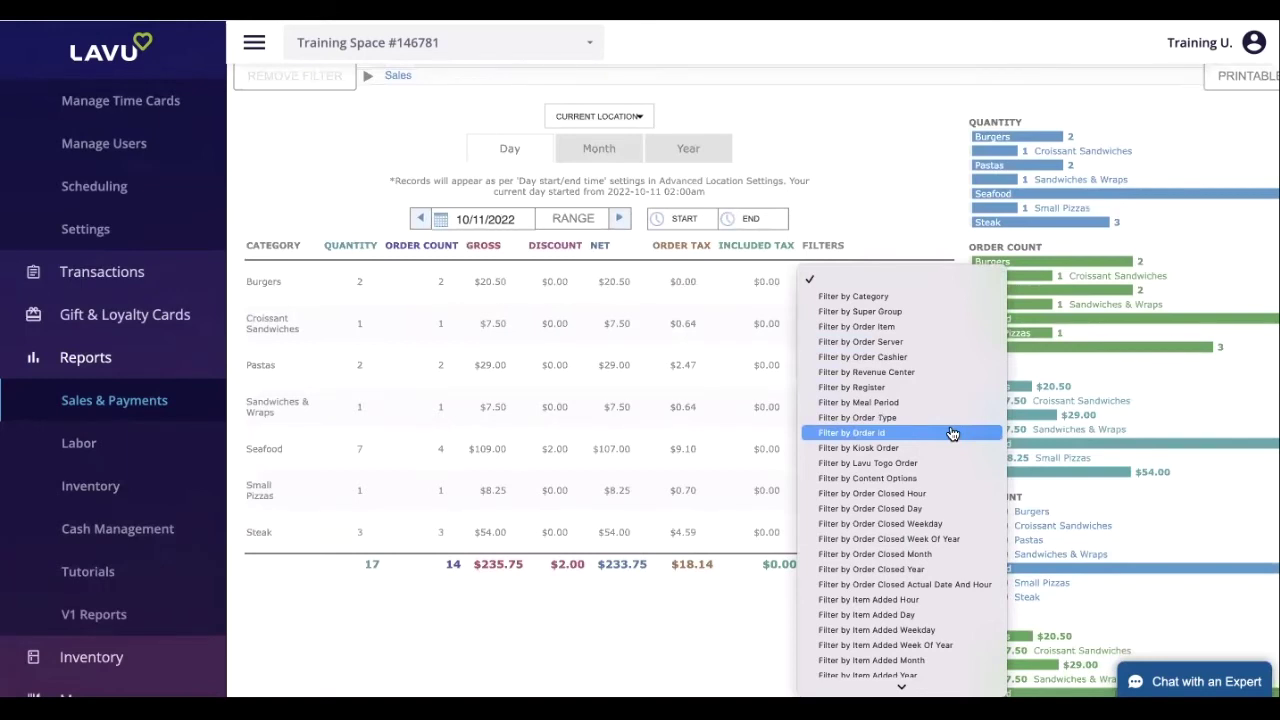
pyautogui.click(908, 118)
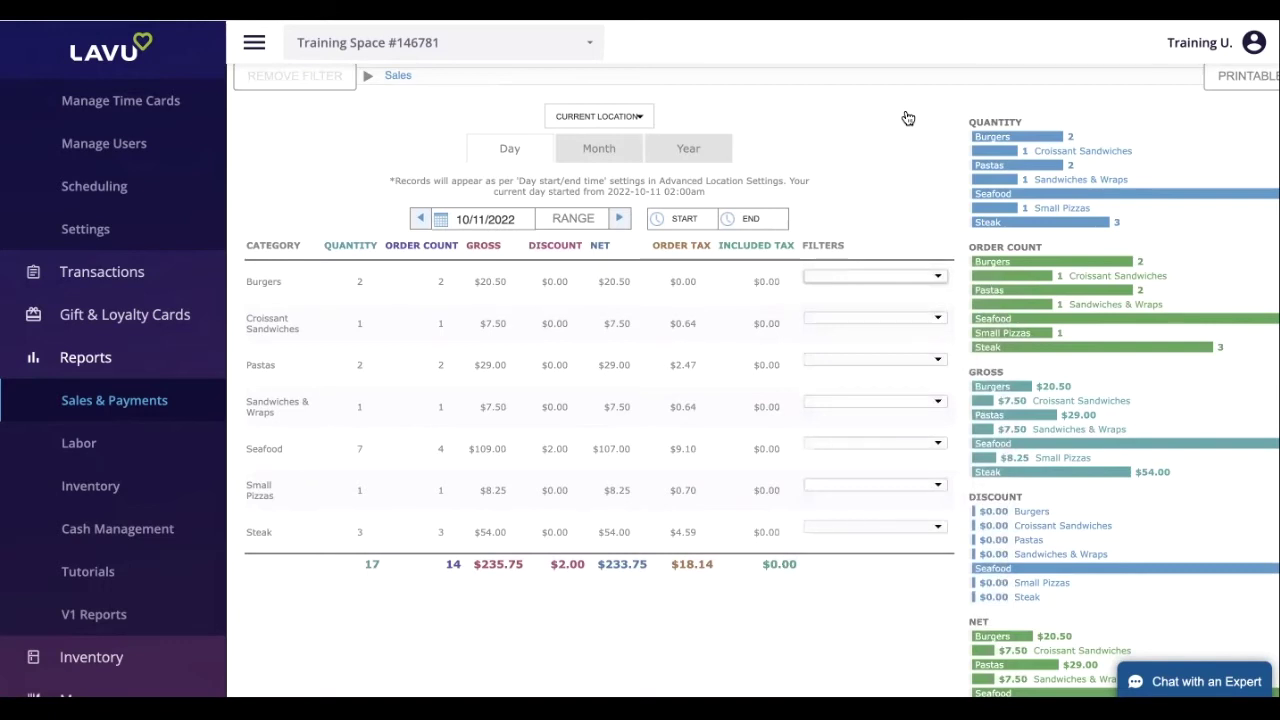
pyautogui.scroll(1, 356, 300)
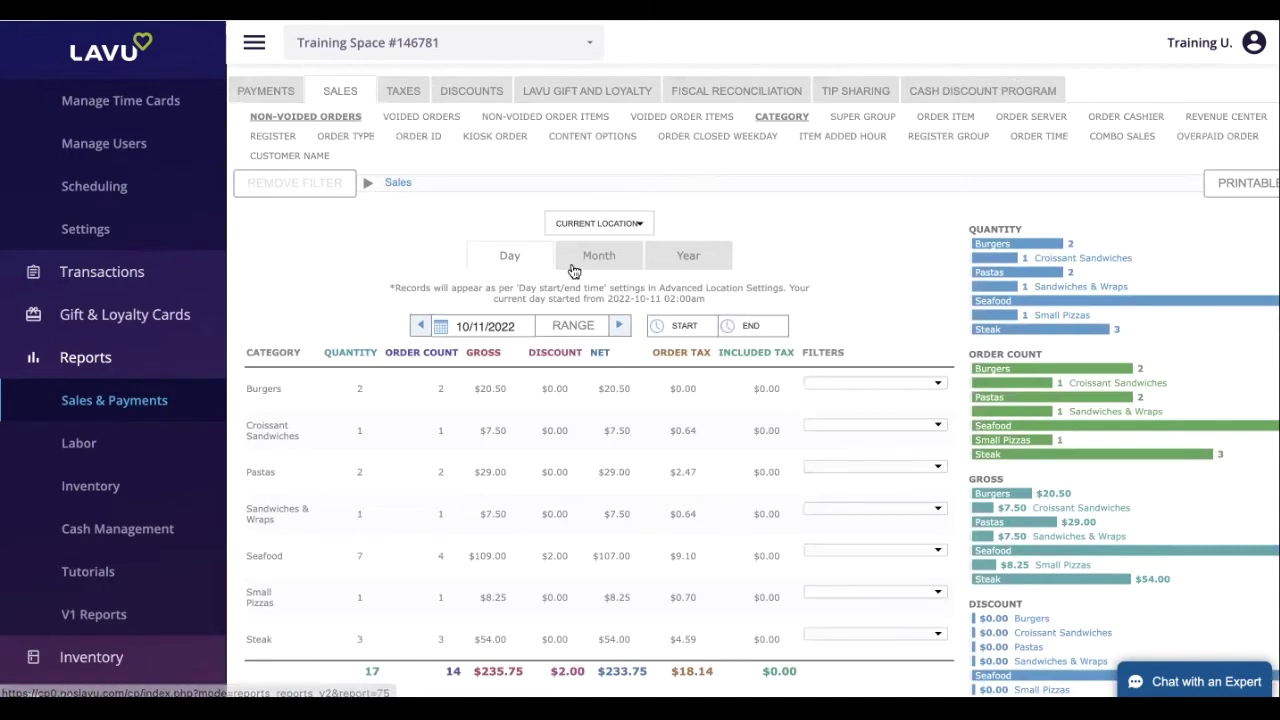
# View the Labor report, and go to the Menu Items page of the Menus section.
pyautogui.click(74, 455)
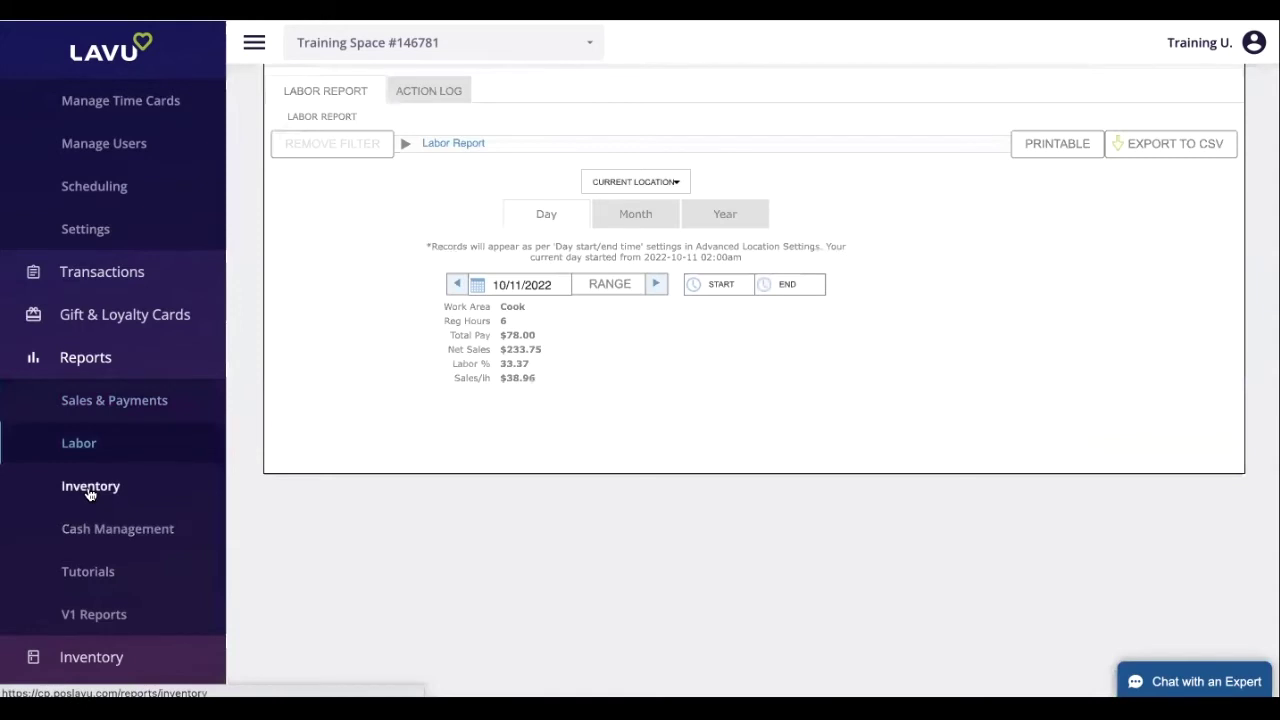
pyautogui.scroll(-3, 88, 493)
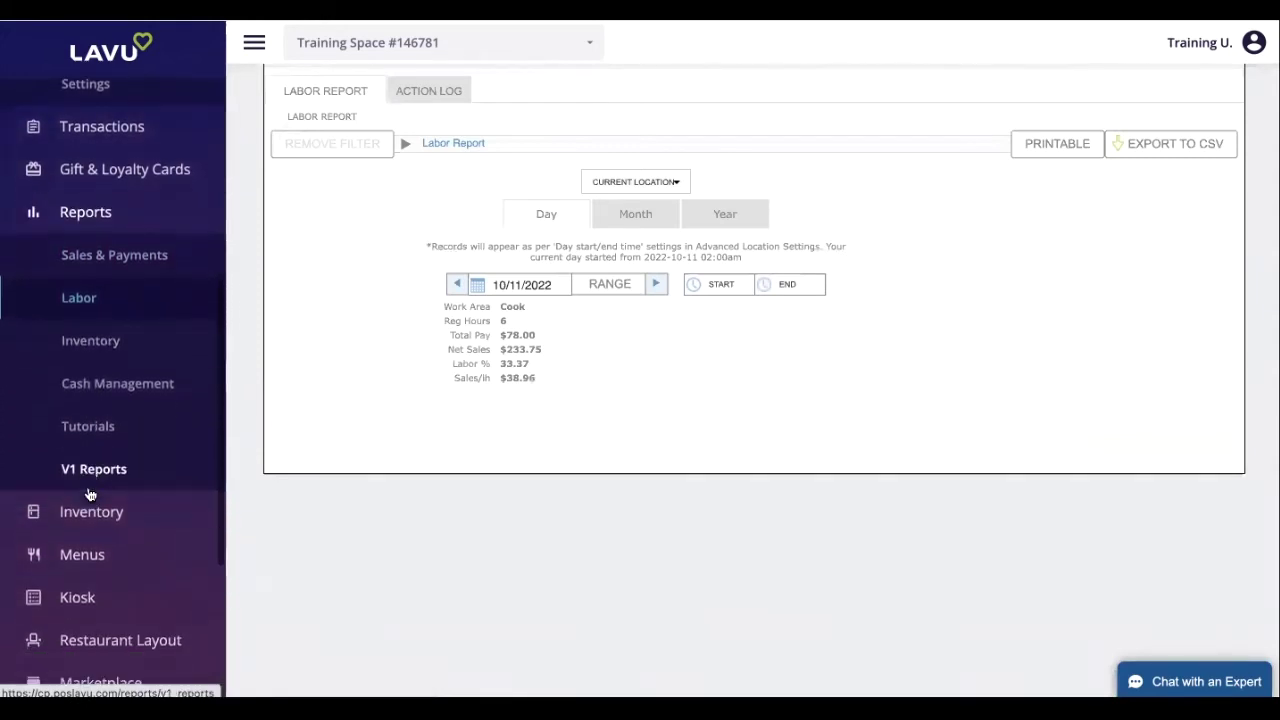
pyautogui.click(85, 477)
pyautogui.scroll(-1, 86, 480)
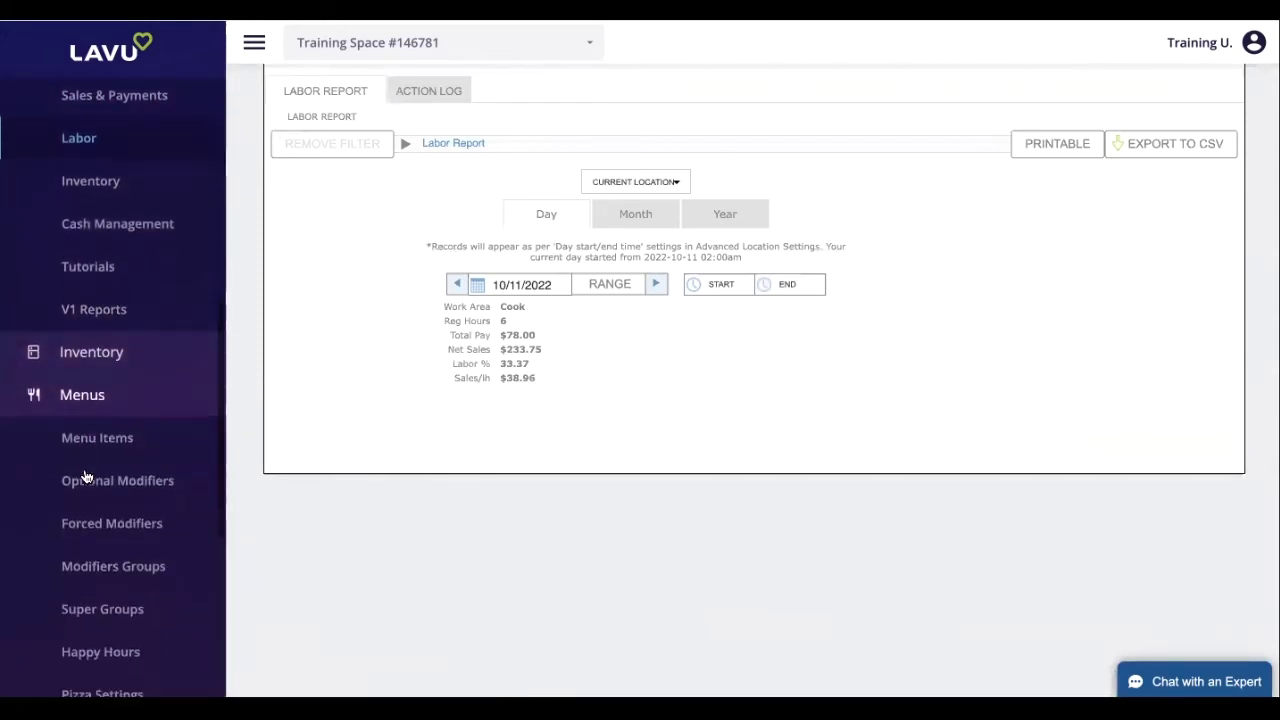
pyautogui.click(89, 445)
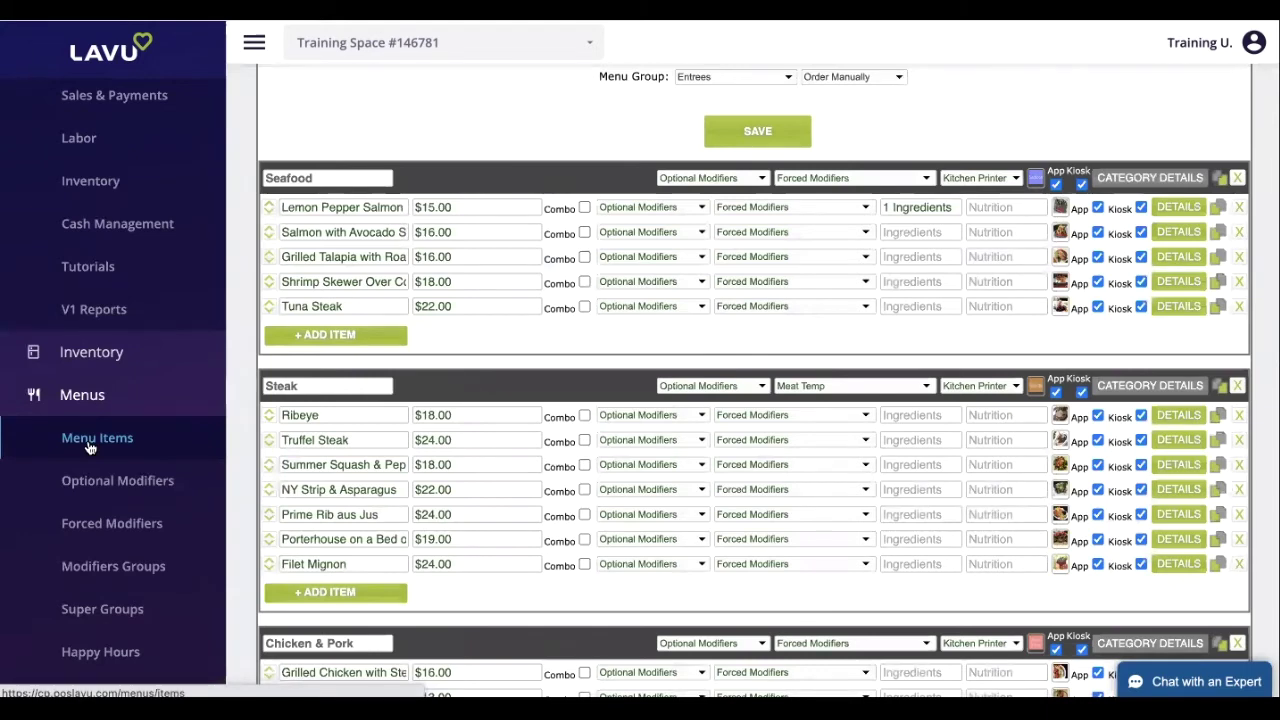
# Add a blank item row to the Seafood category and open the Add / Edit Menu Groups view.
pyautogui.click(330, 336)
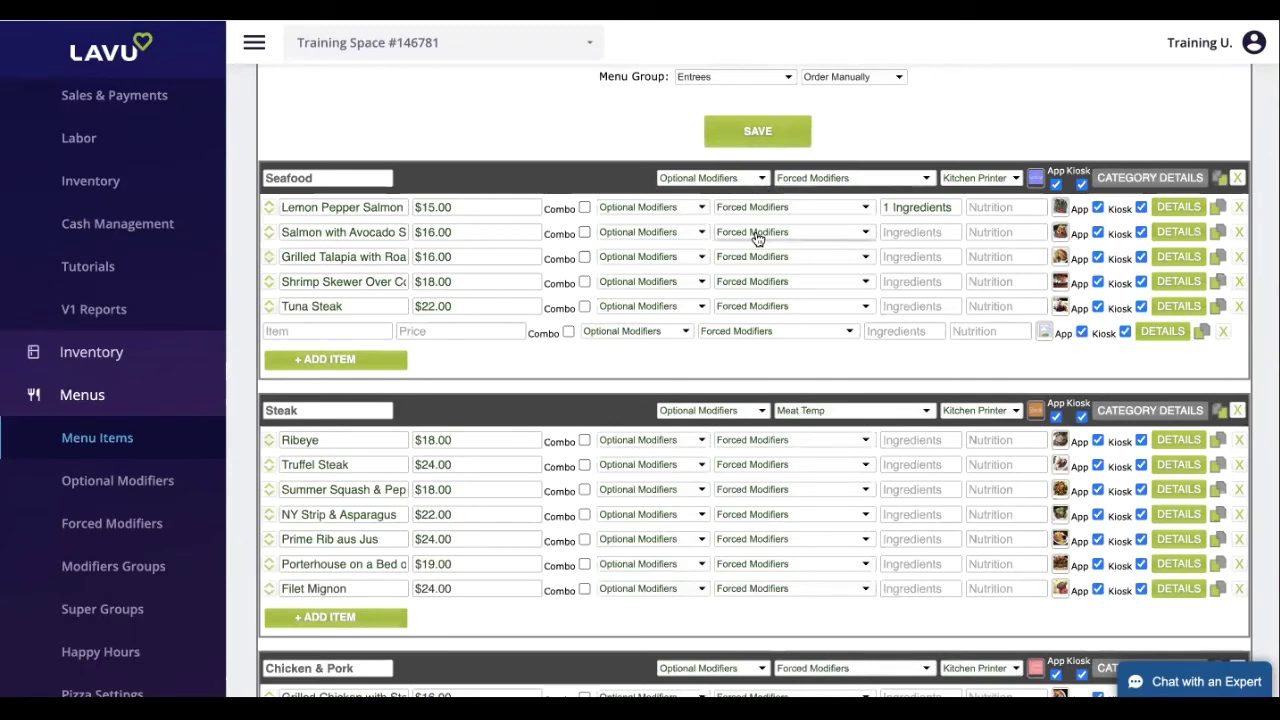
pyautogui.click(736, 78)
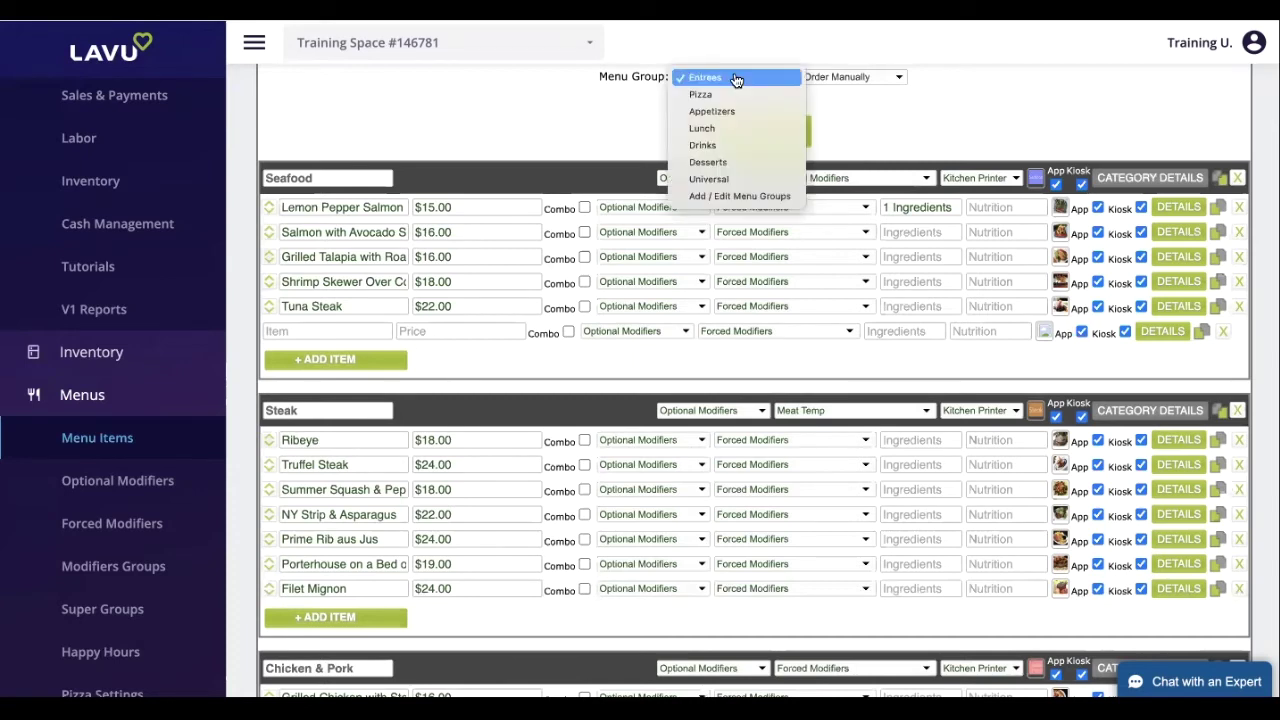
pyautogui.click(735, 196)
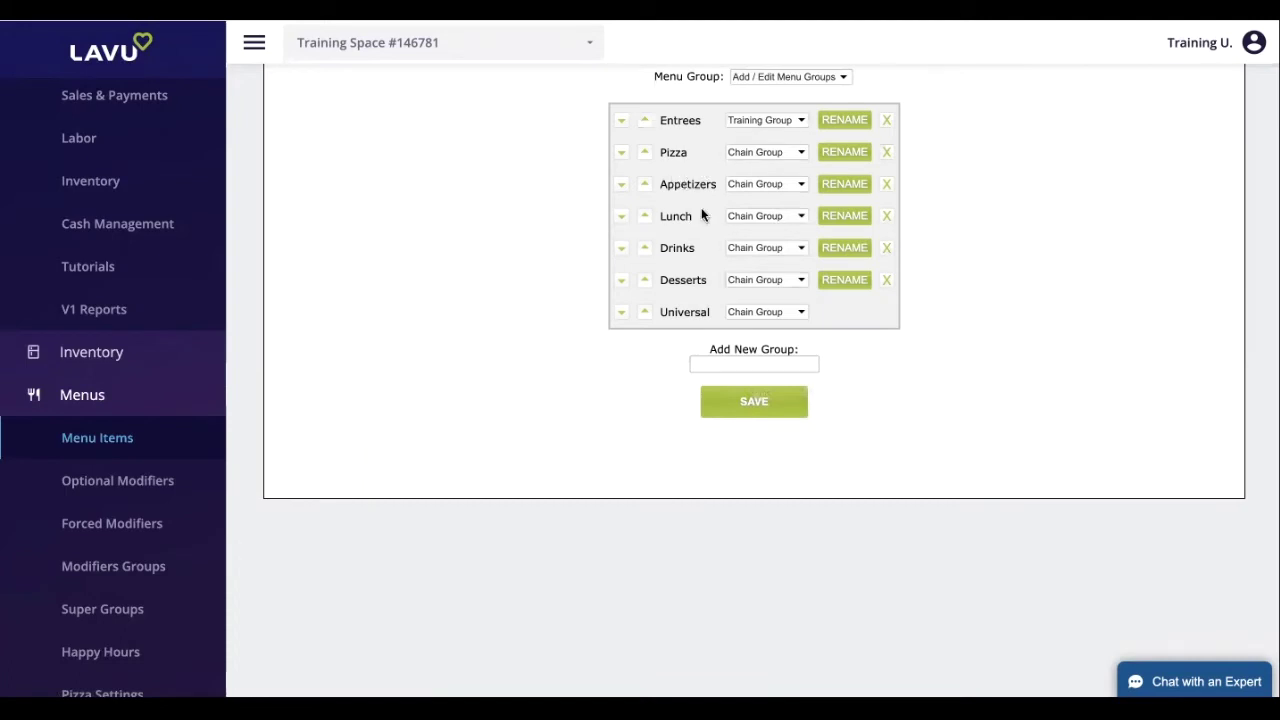
# Show the Pizza menu group and select the October Specialty's price under Small Pizzas.
pyautogui.click(810, 78)
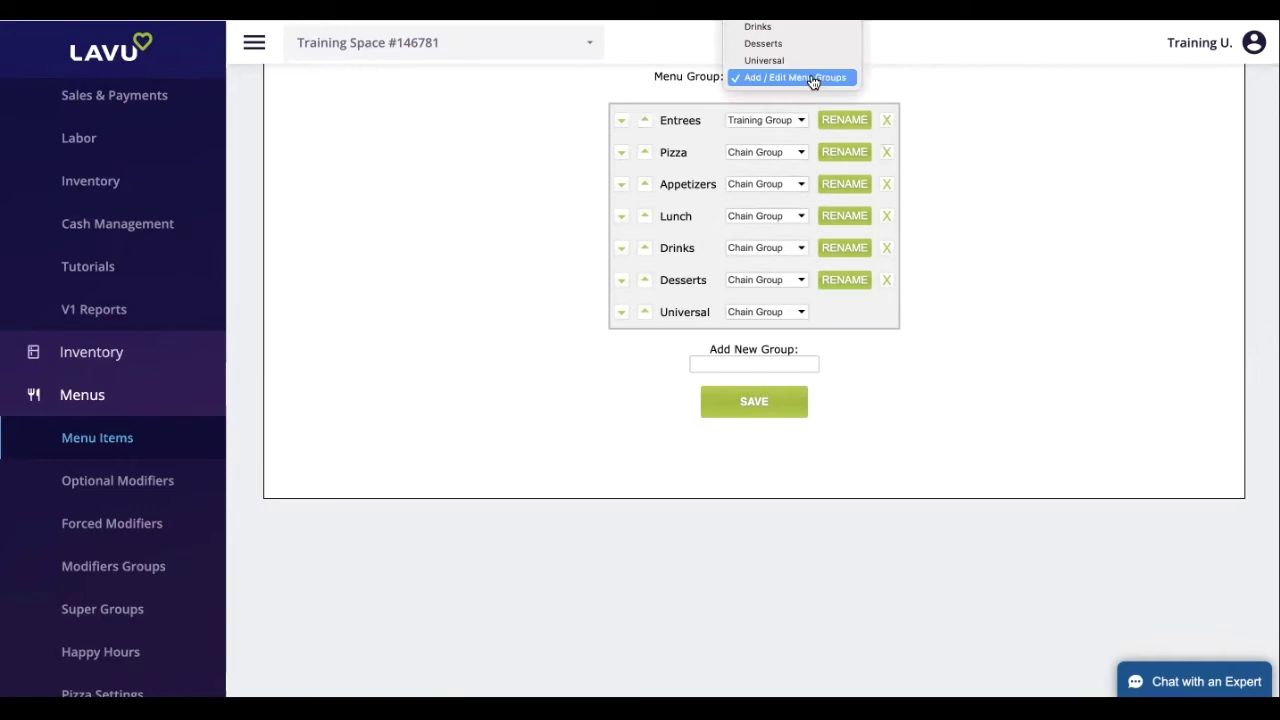
pyautogui.click(756, 4)
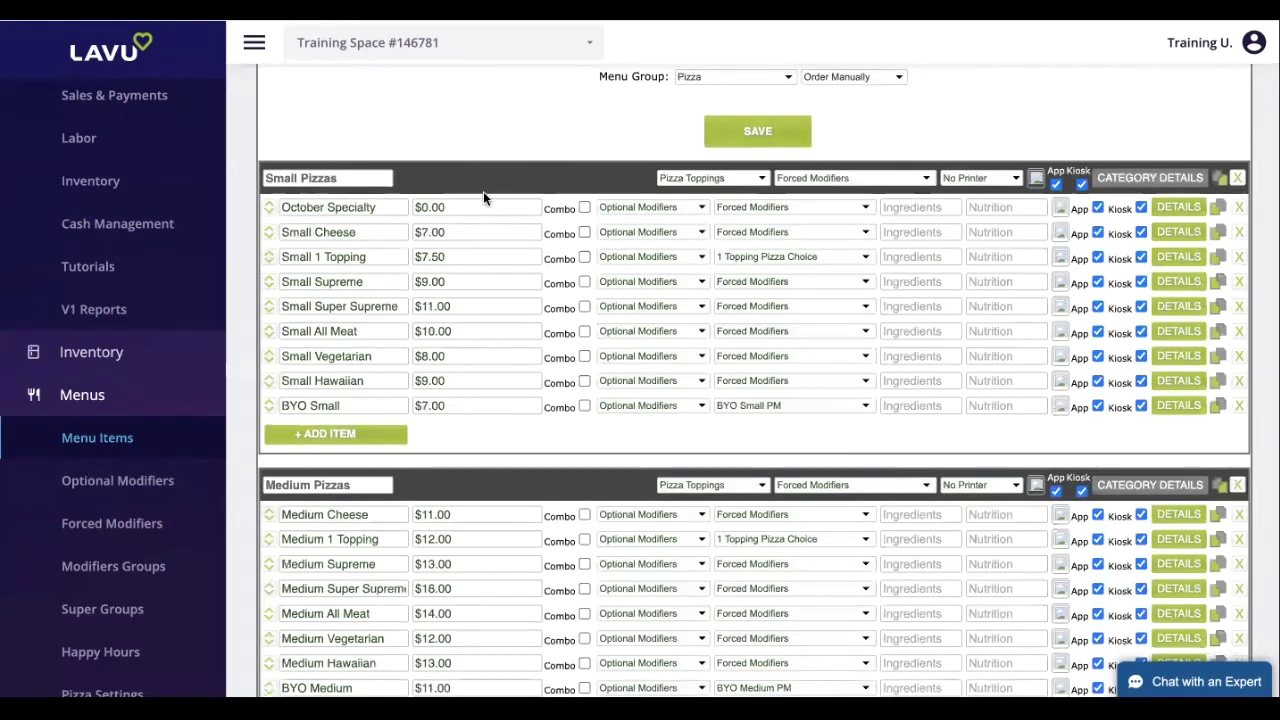
pyautogui.moveTo(462, 215); pyautogui.dragTo(377, 216)
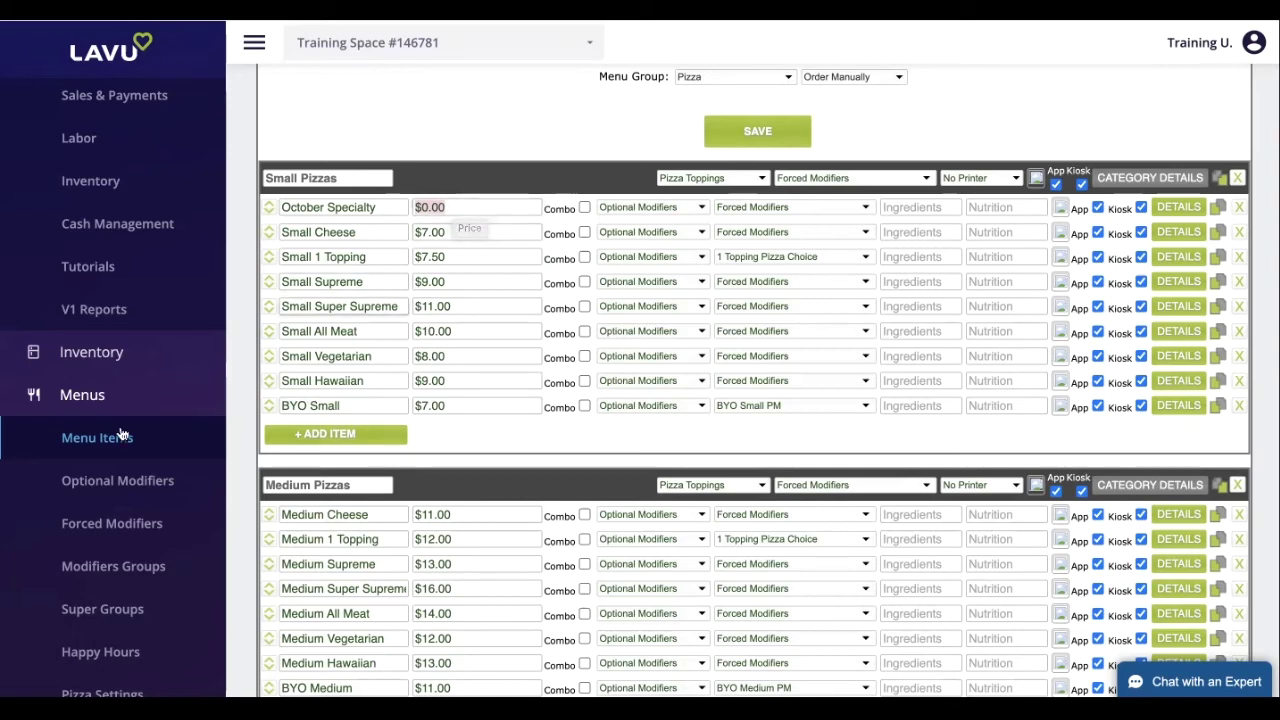
# Open the Forced Modifiers page and look over its pizza topping choices and the remaining Menus sections.
pyautogui.click(99, 531)
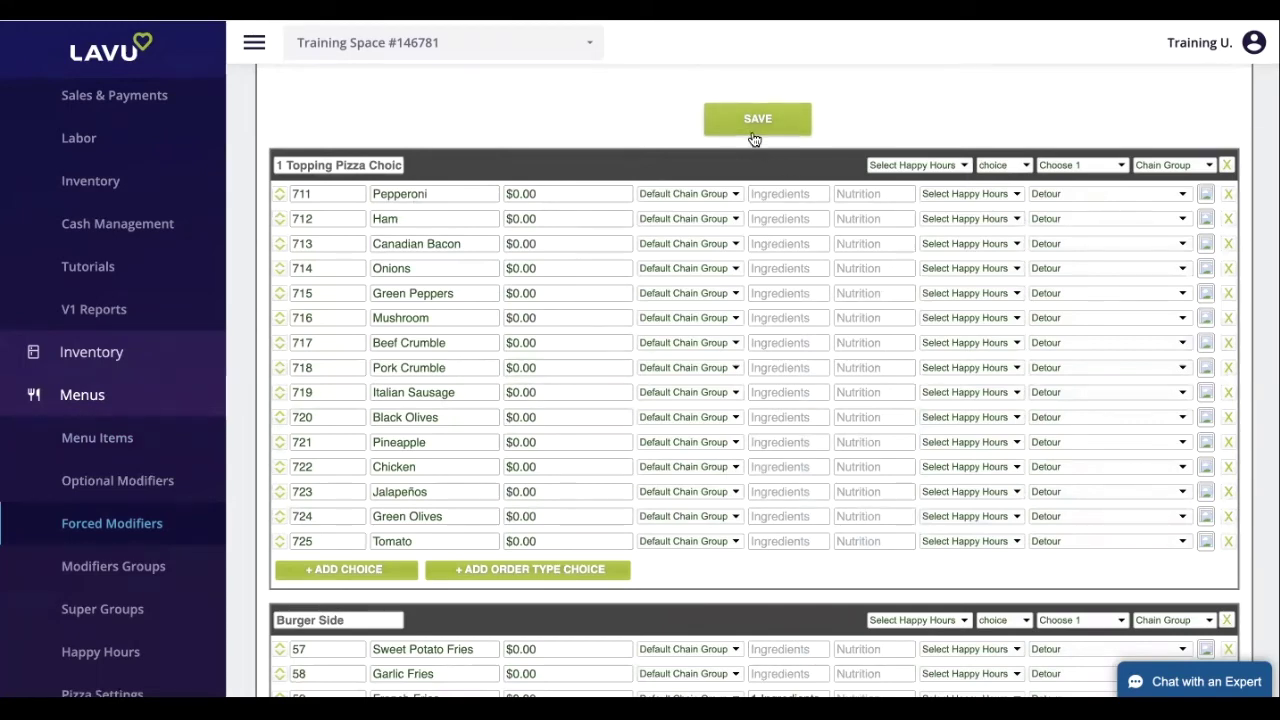
pyautogui.scroll(-1, 100, 455)
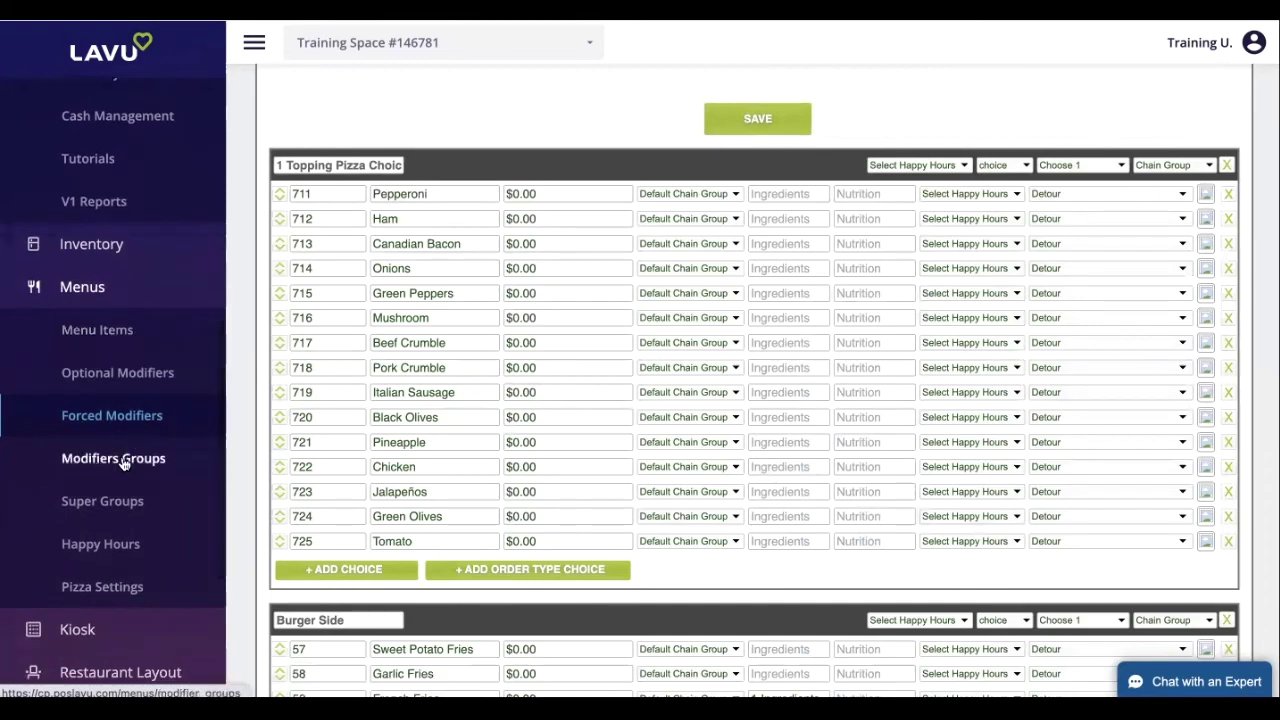
pyautogui.scroll(-1, 116, 406)
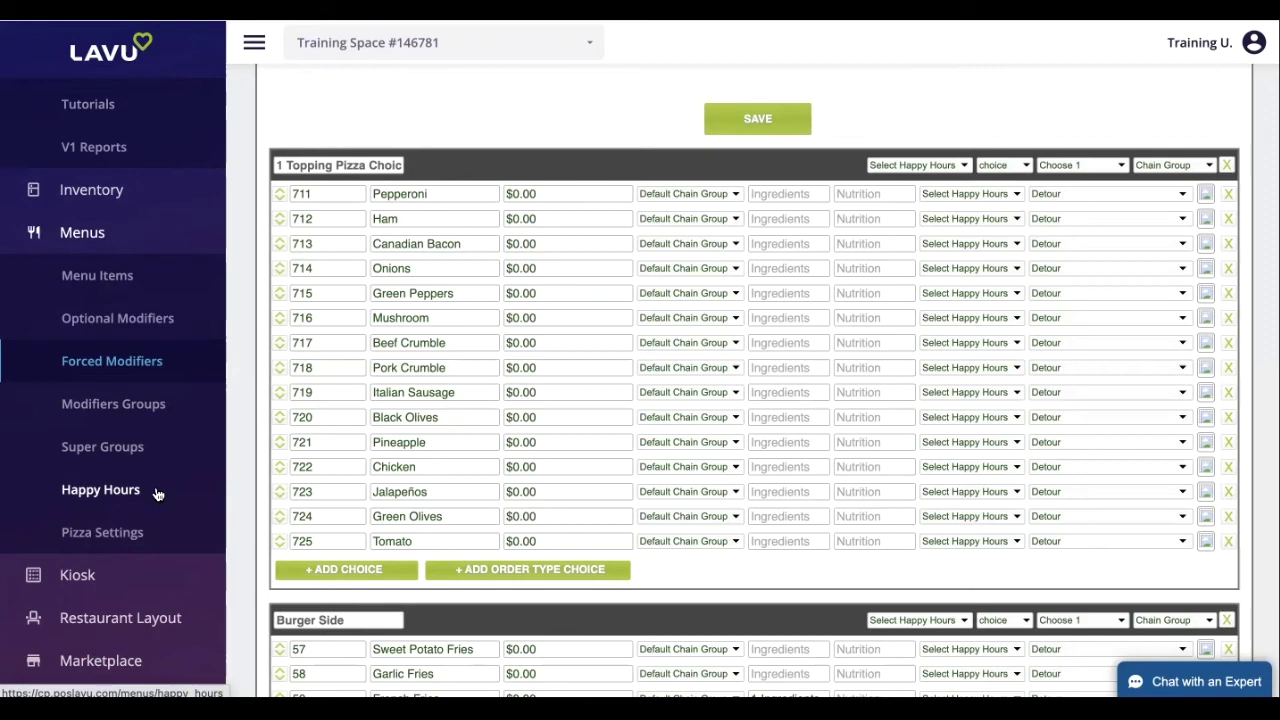
pyautogui.scroll(-3, 157, 494)
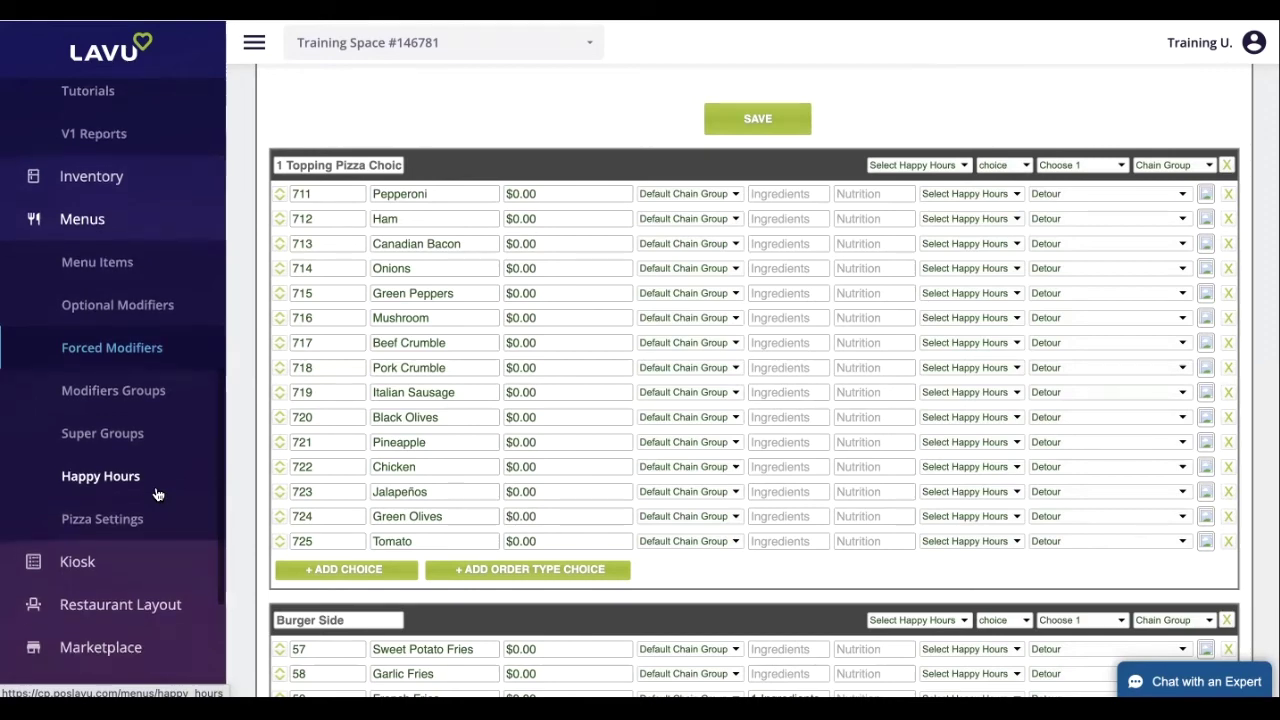
# Open the Restaurant Layout page, move Table 4 in the Main Room up toward the room's left edge and enlarge it.
pyautogui.click(157, 490)
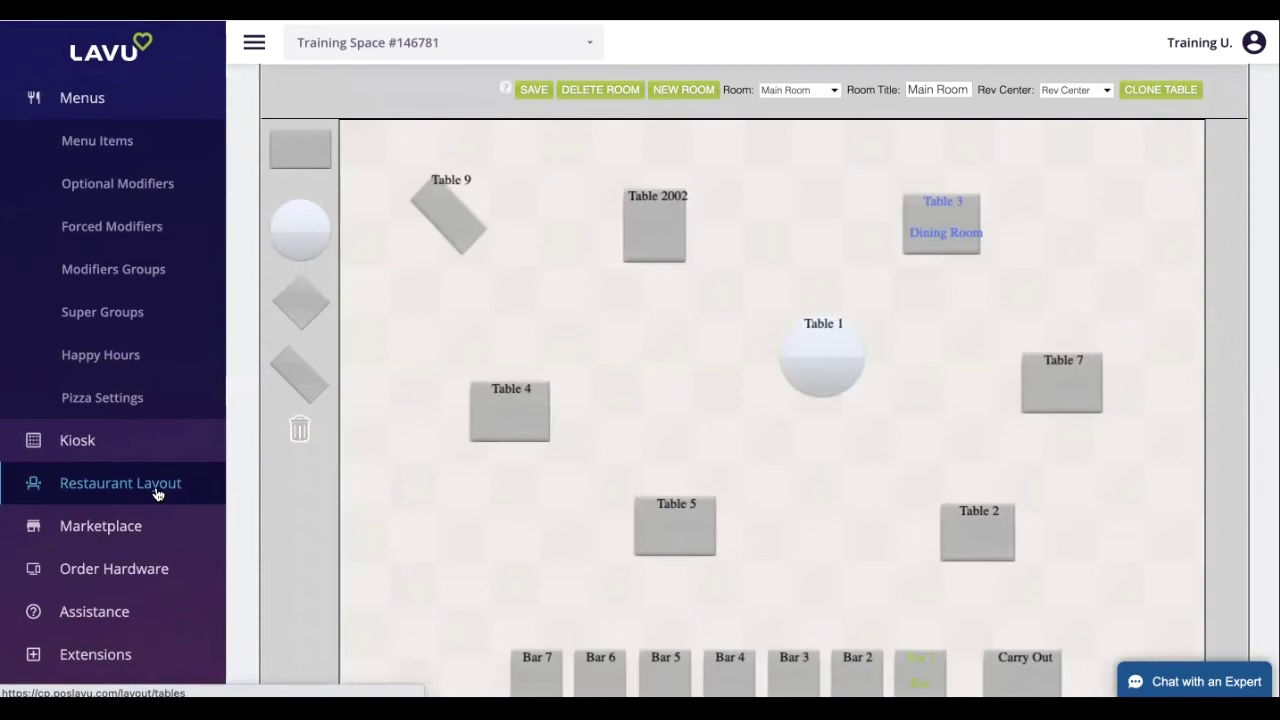
pyautogui.moveTo(501, 407); pyautogui.dragTo(395, 345)
pyautogui.moveTo(471, 404); pyautogui.dragTo(512, 444)
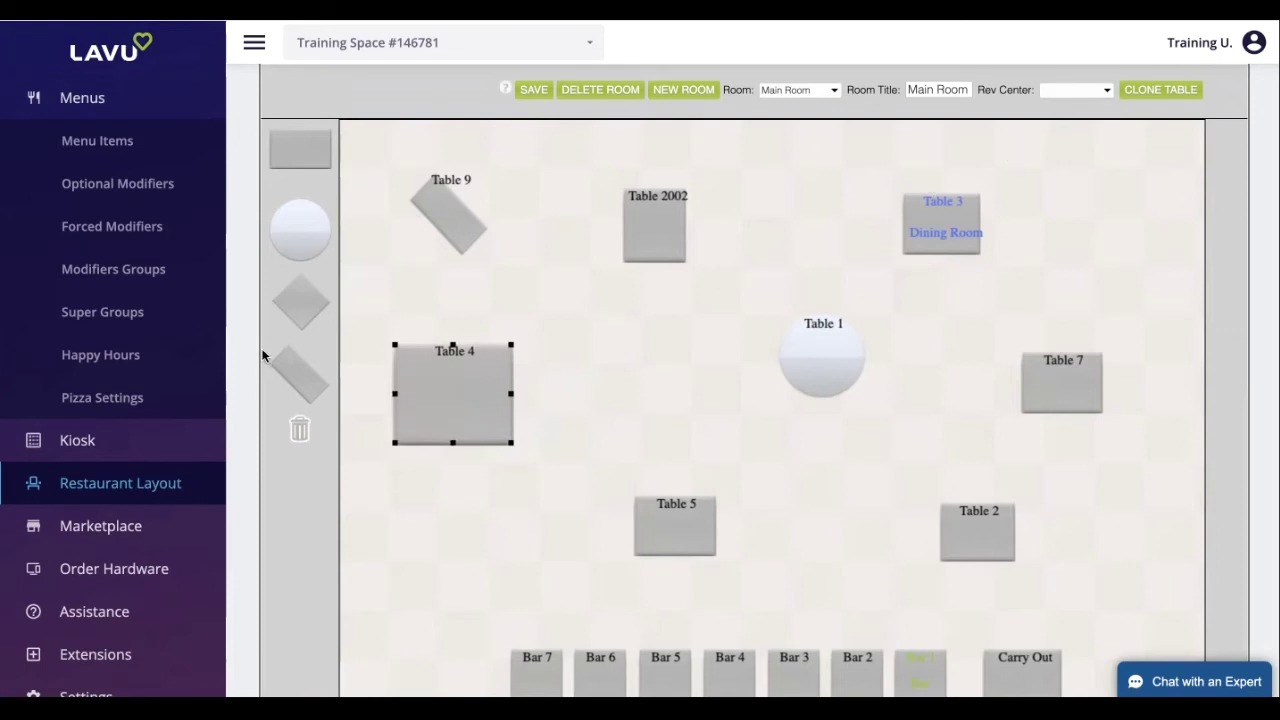
# Open the Location page of Settings and look over the Company Settings, including the company logo and receipt logo.
pyautogui.scroll(-2, 137, 463)
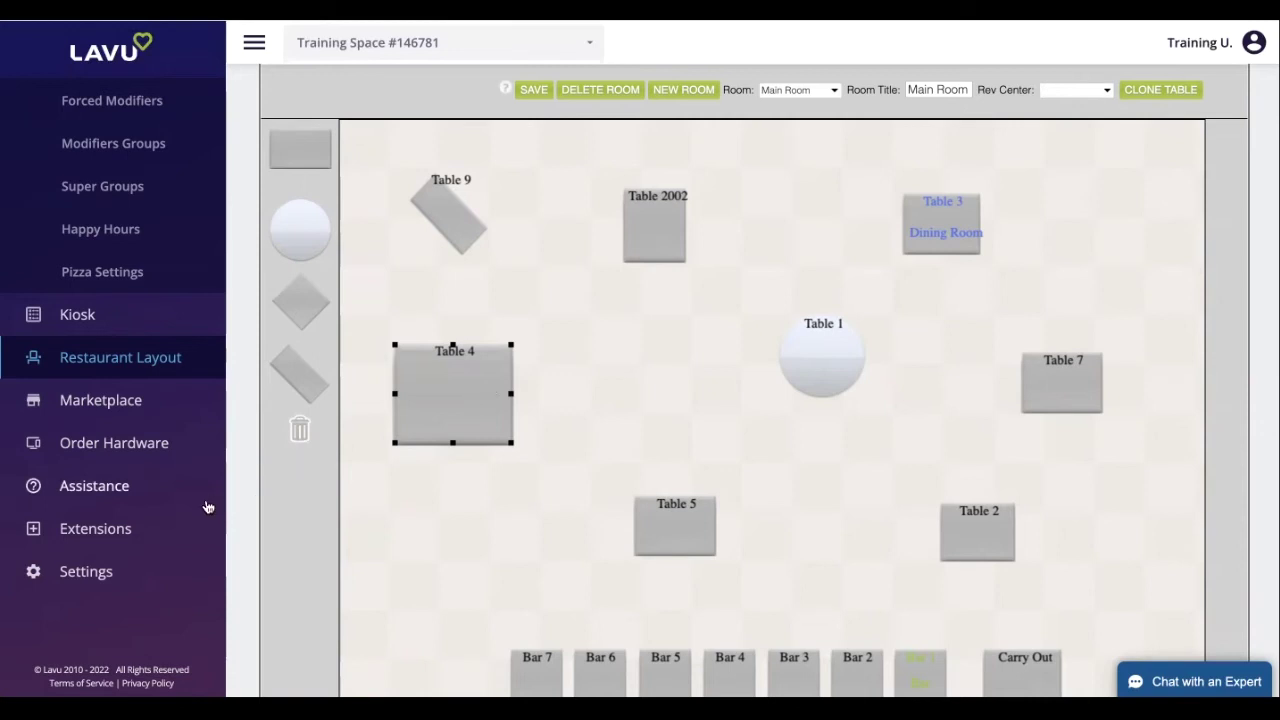
pyautogui.click(95, 569)
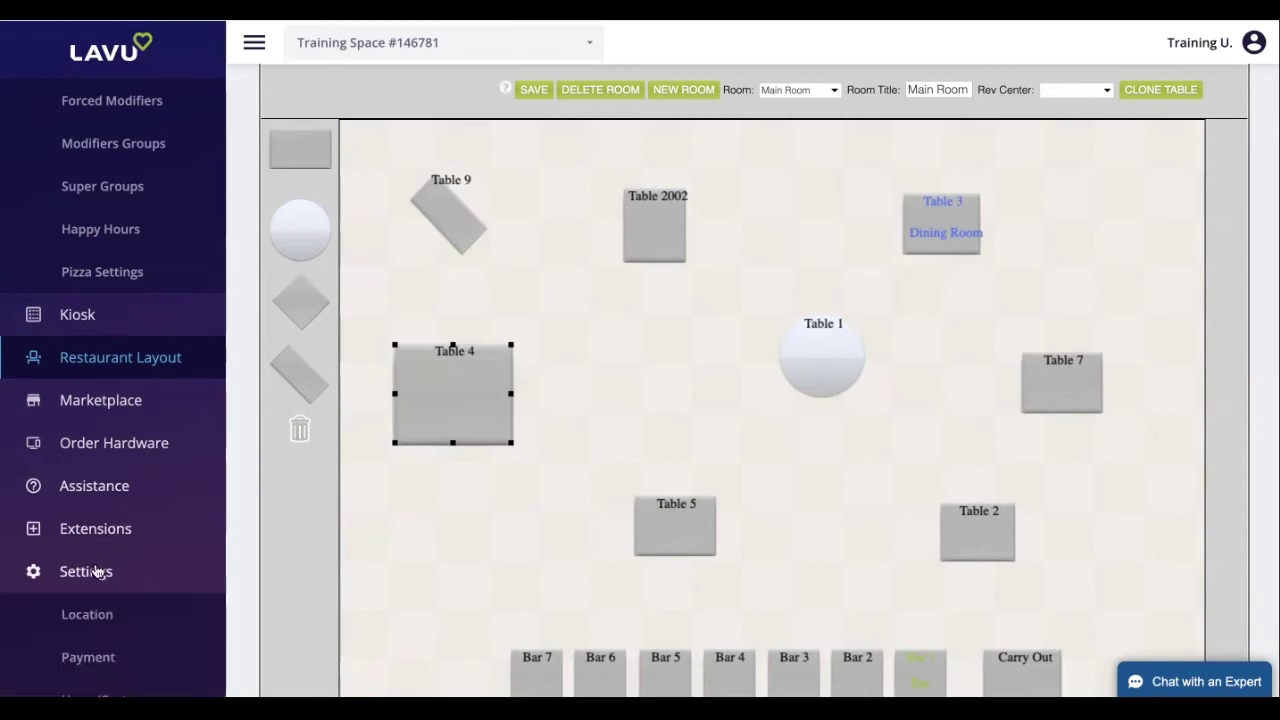
pyautogui.scroll(-2, 95, 569)
pyautogui.scroll(-1, 97, 571)
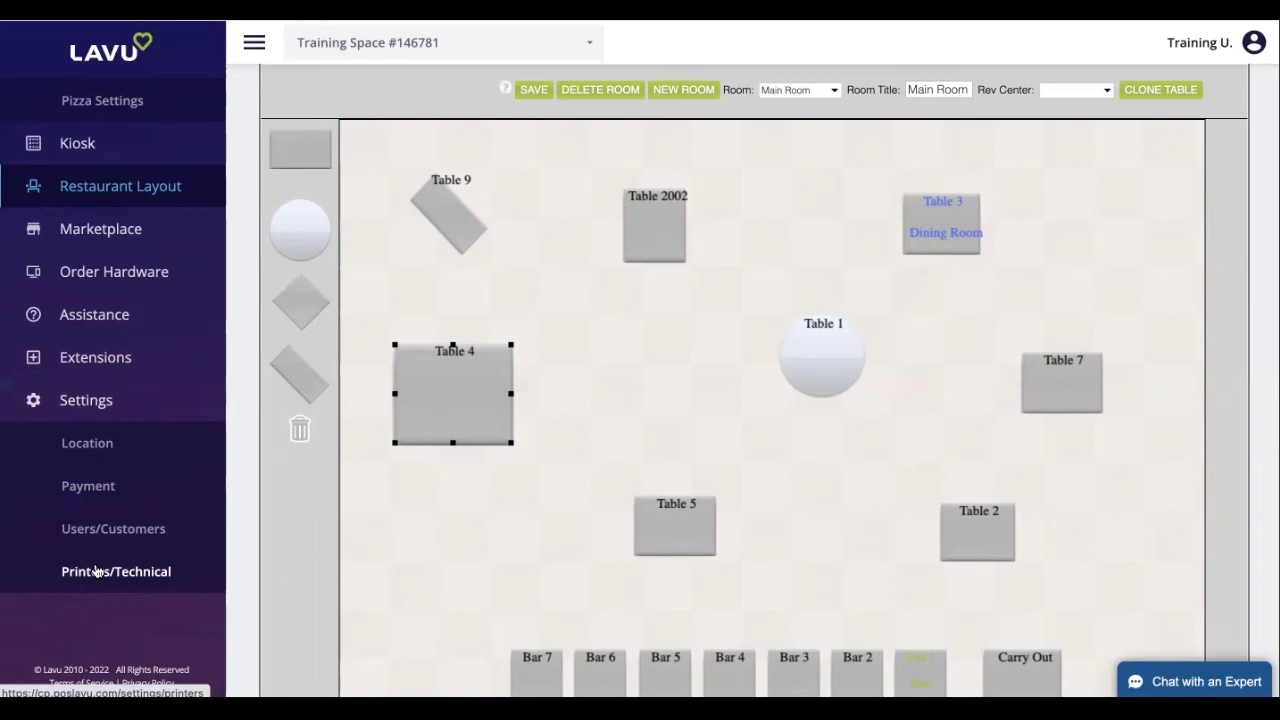
pyautogui.click(76, 443)
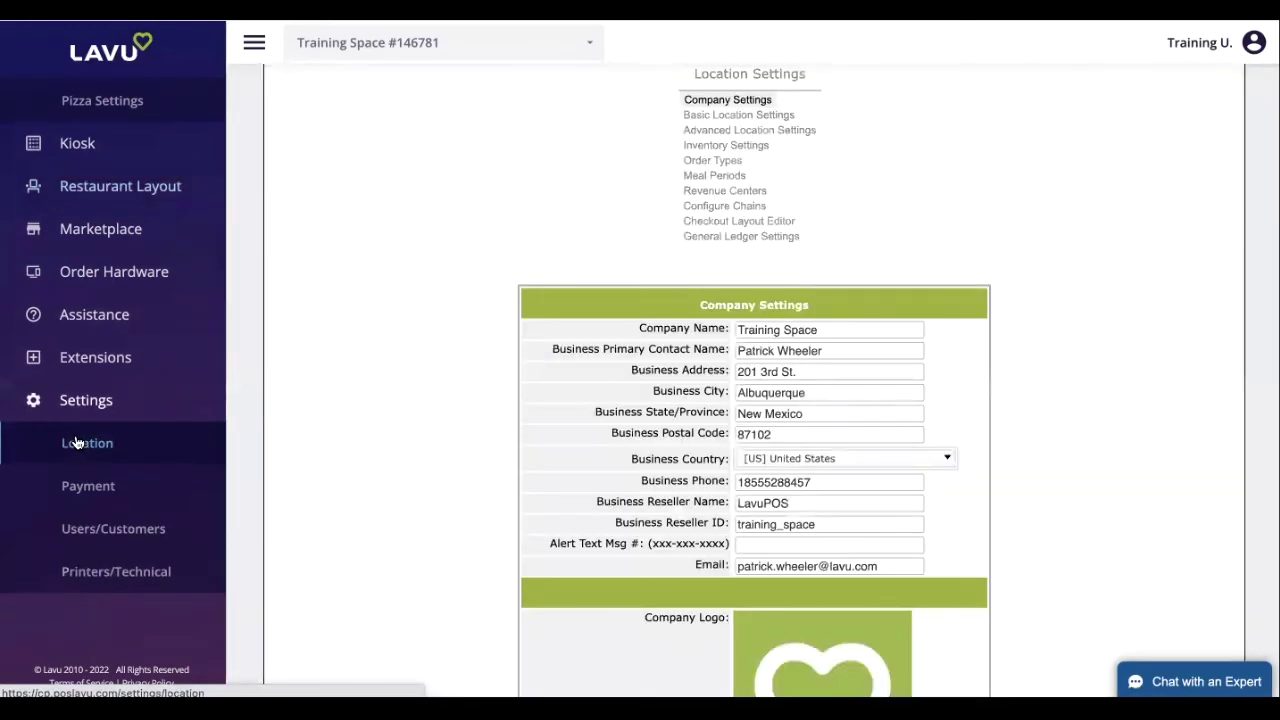
pyautogui.scroll(-4, 372, 520)
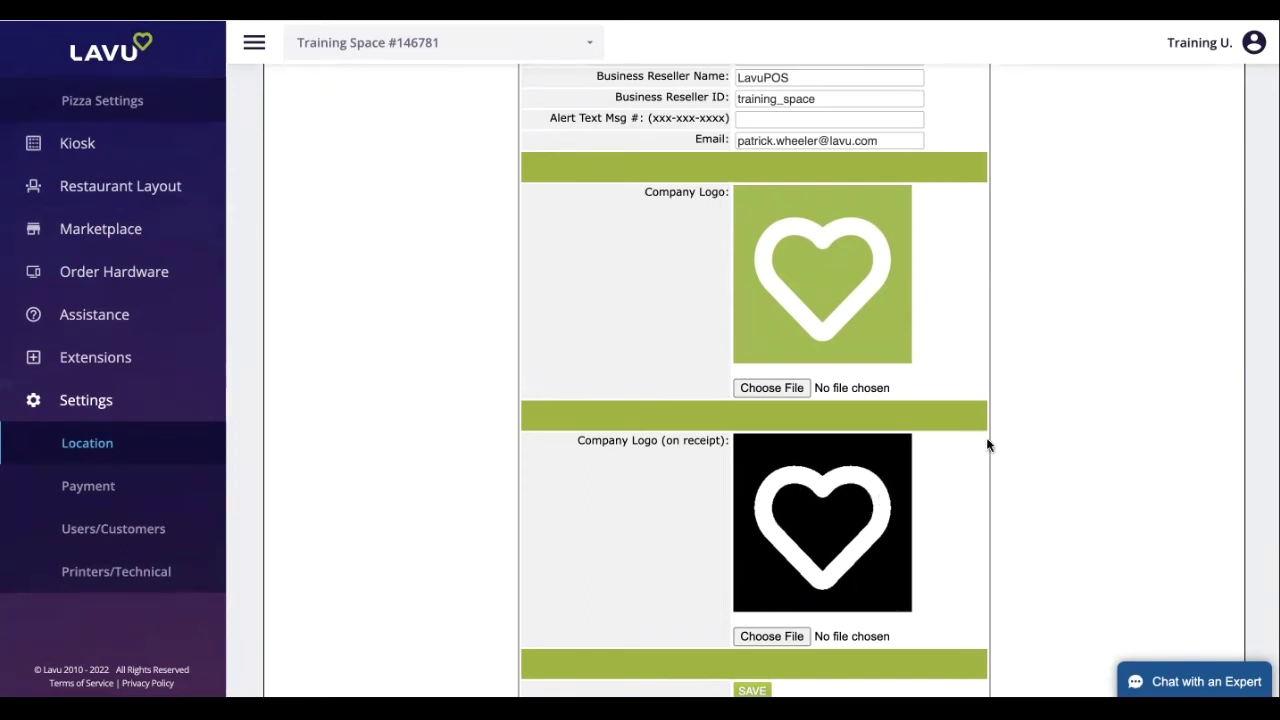
pyautogui.scroll(5, 987, 444)
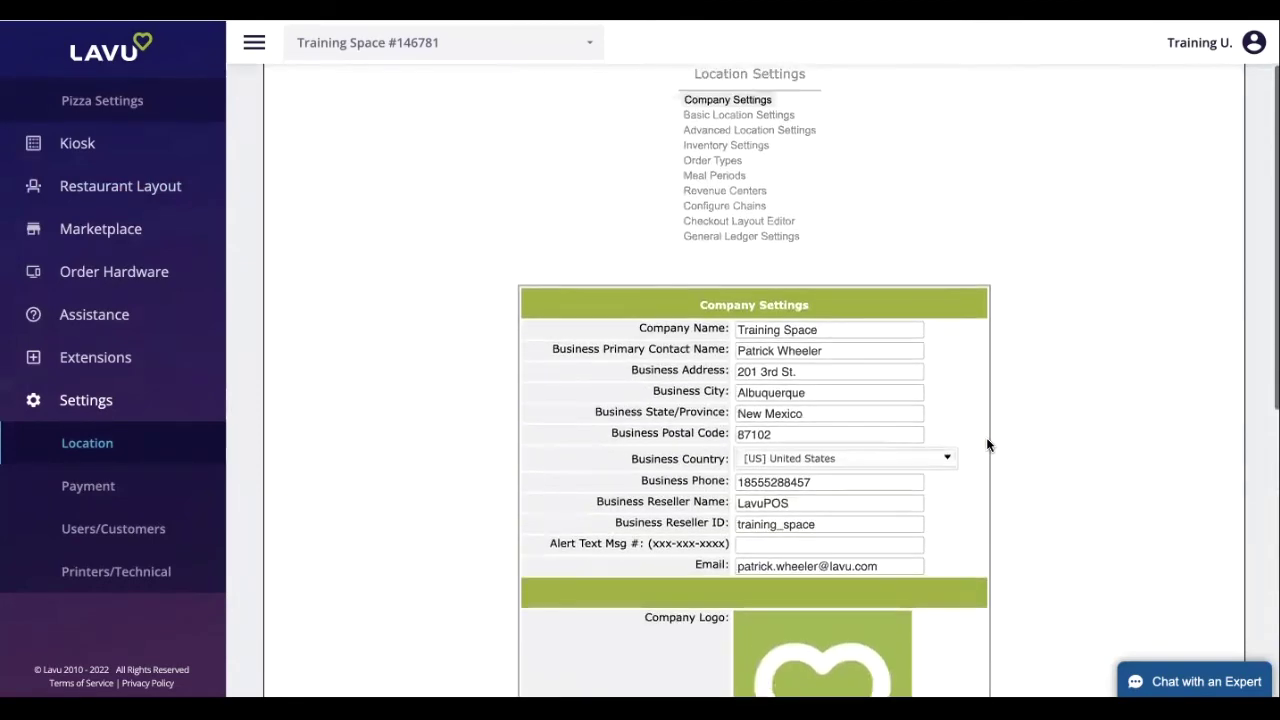
# Open Advanced Location Settings and examine the currency and accounting options, highlighting the Day start/end time row.
pyautogui.click(800, 133)
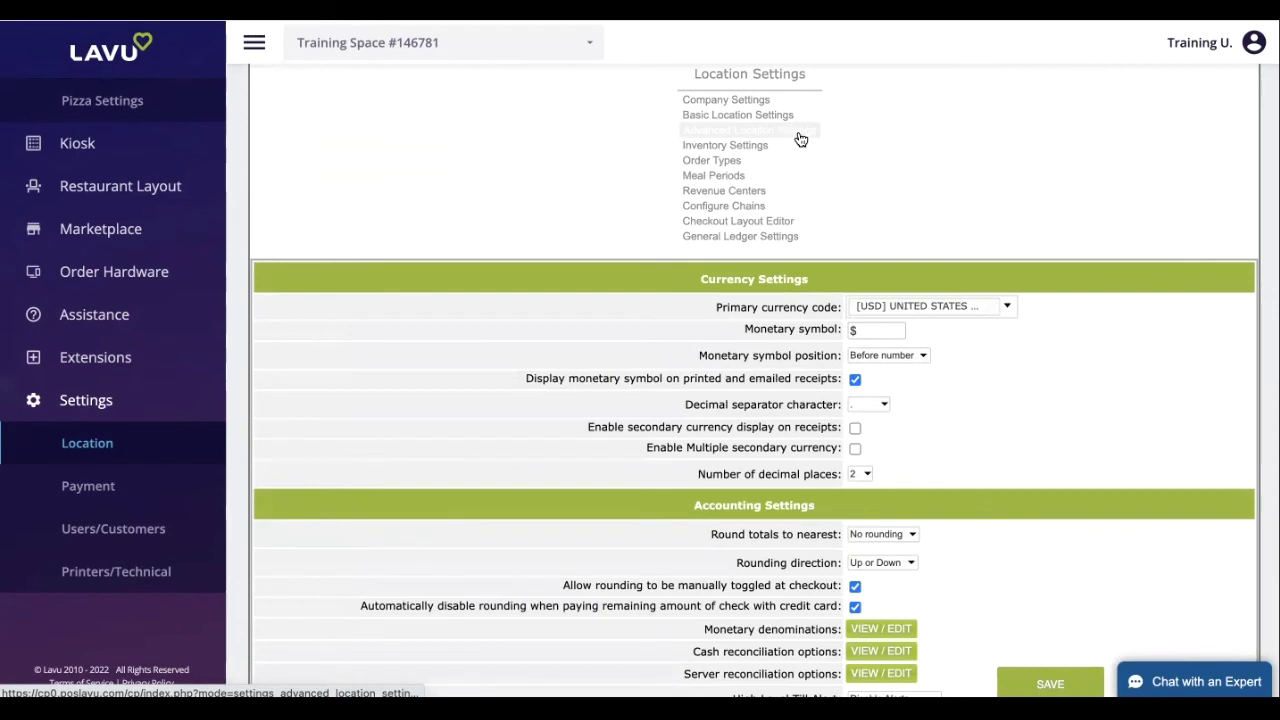
pyautogui.scroll(-2, 800, 139)
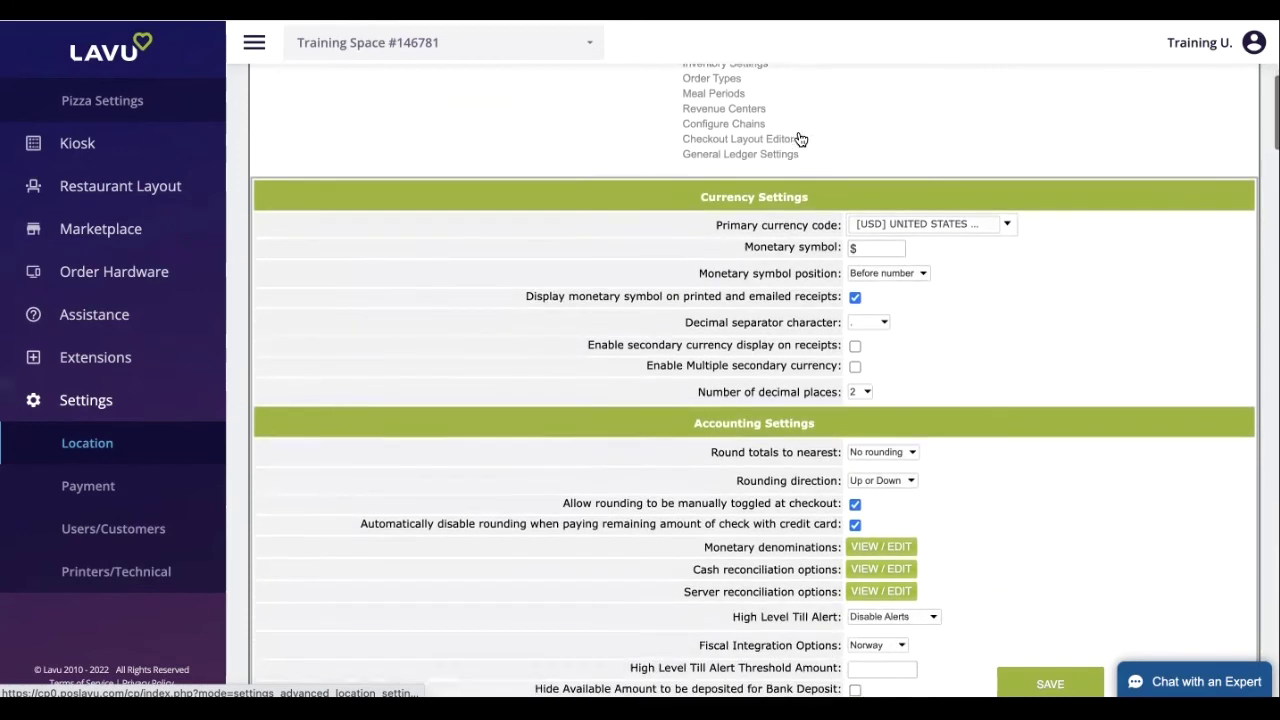
pyautogui.scroll(-7, 798, 132)
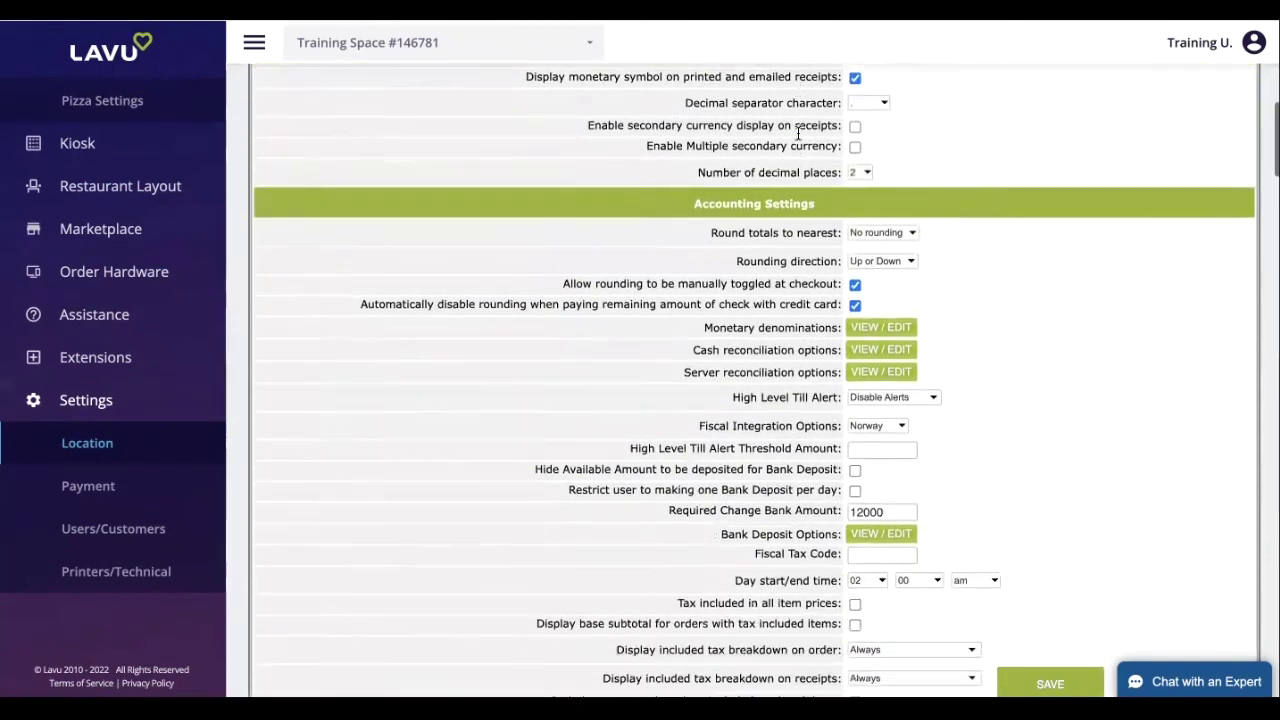
pyautogui.moveTo(738, 358); pyautogui.dragTo(1088, 361)
pyautogui.click(1072, 361)
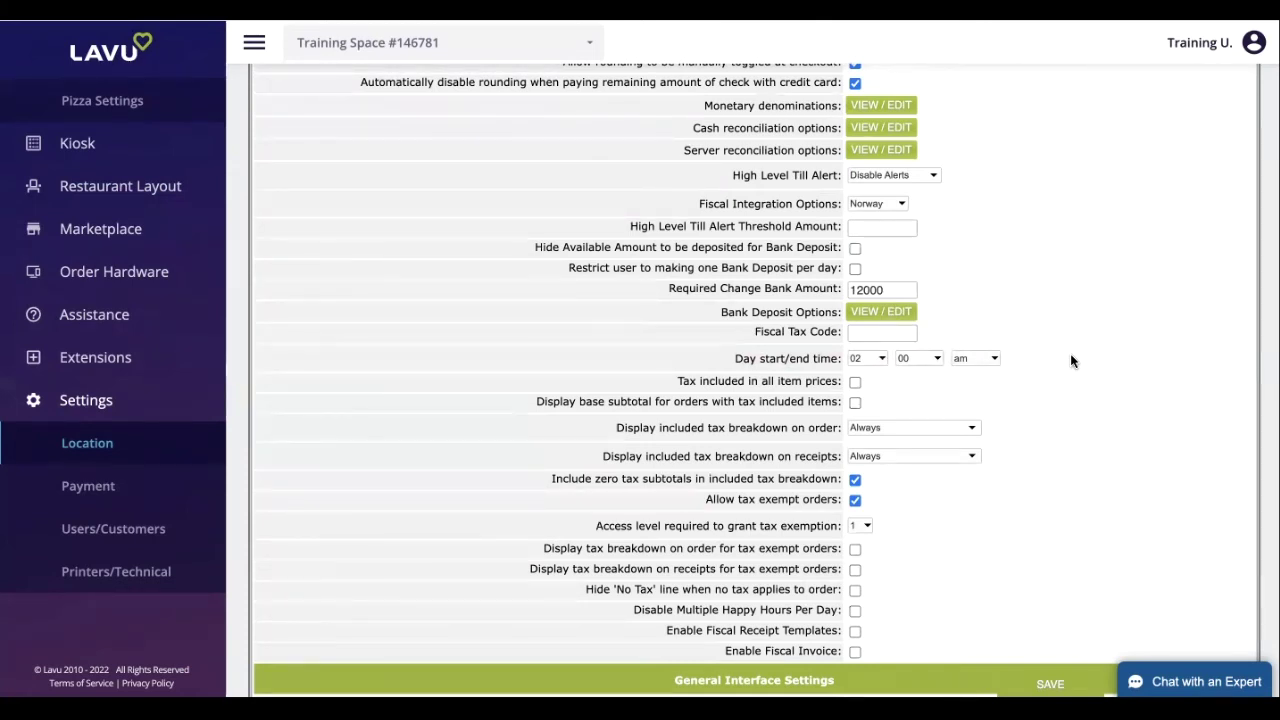
# Look through the tax options, General Interface Settings and access levels in Advanced Location Settings.
pyautogui.scroll(-2, 1070, 356)
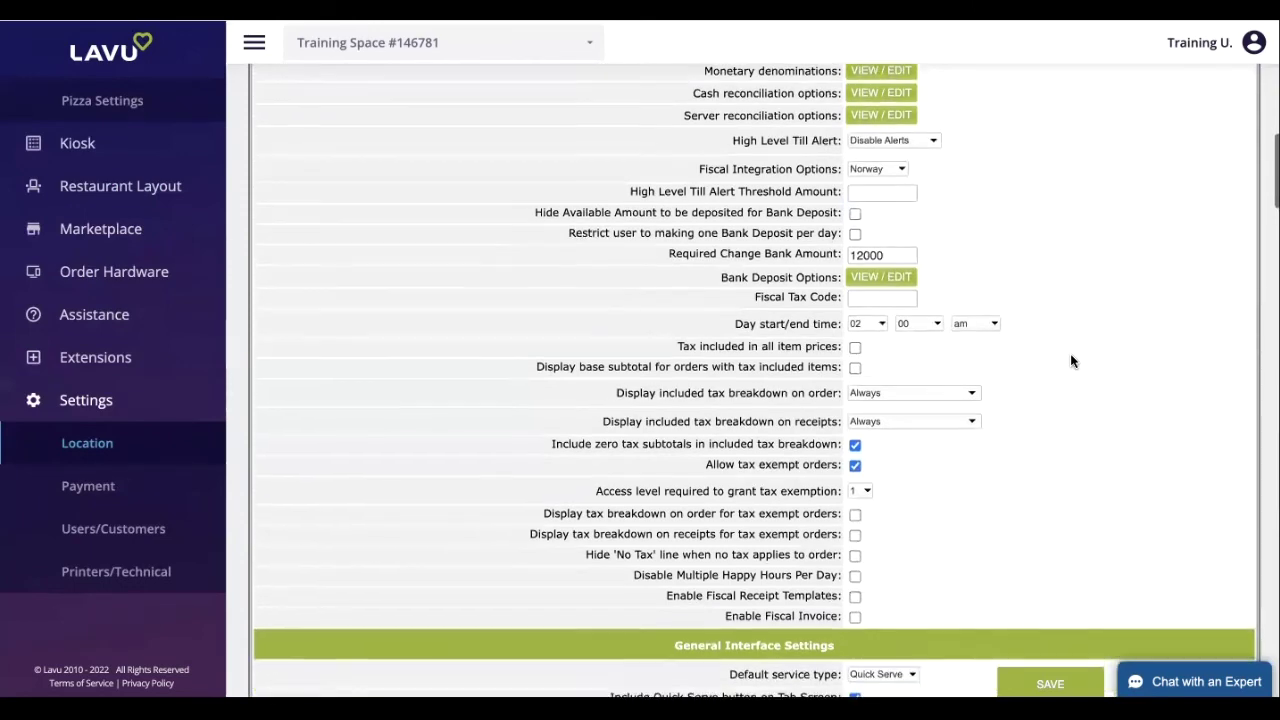
pyautogui.scroll(-5, 1070, 360)
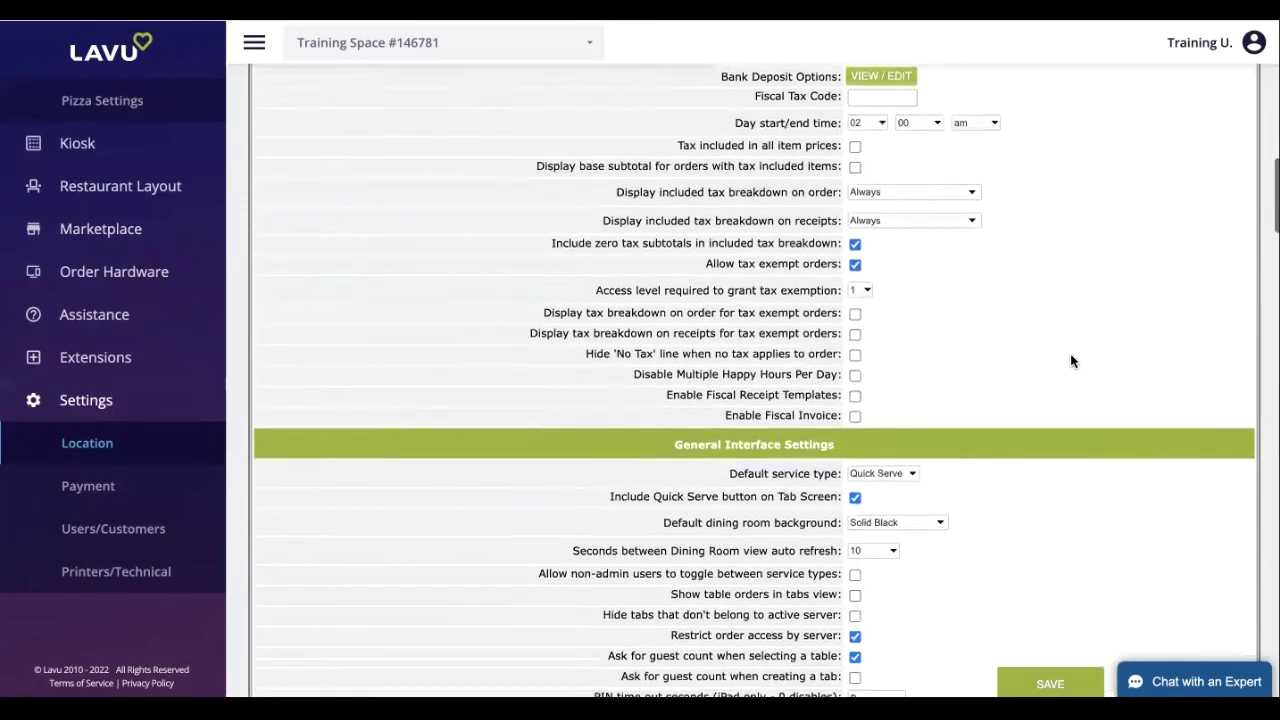
pyautogui.scroll(-4, 1070, 361)
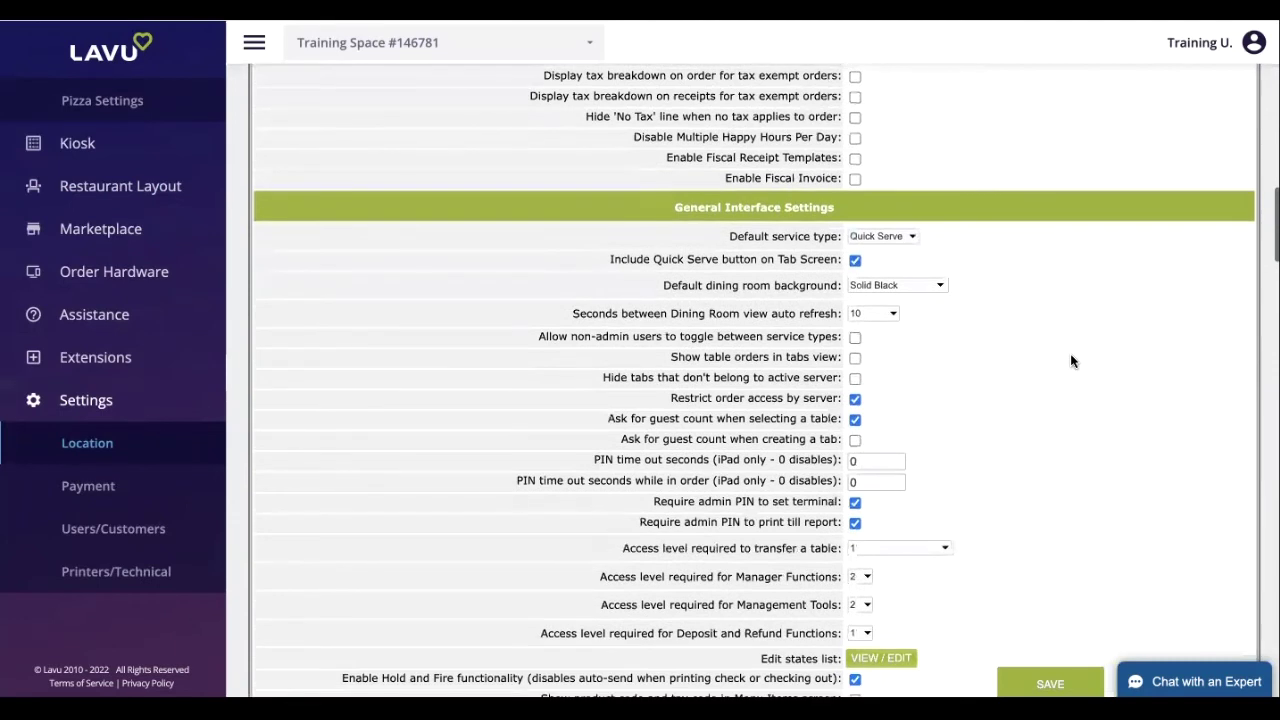
pyautogui.scroll(-1, 1070, 361)
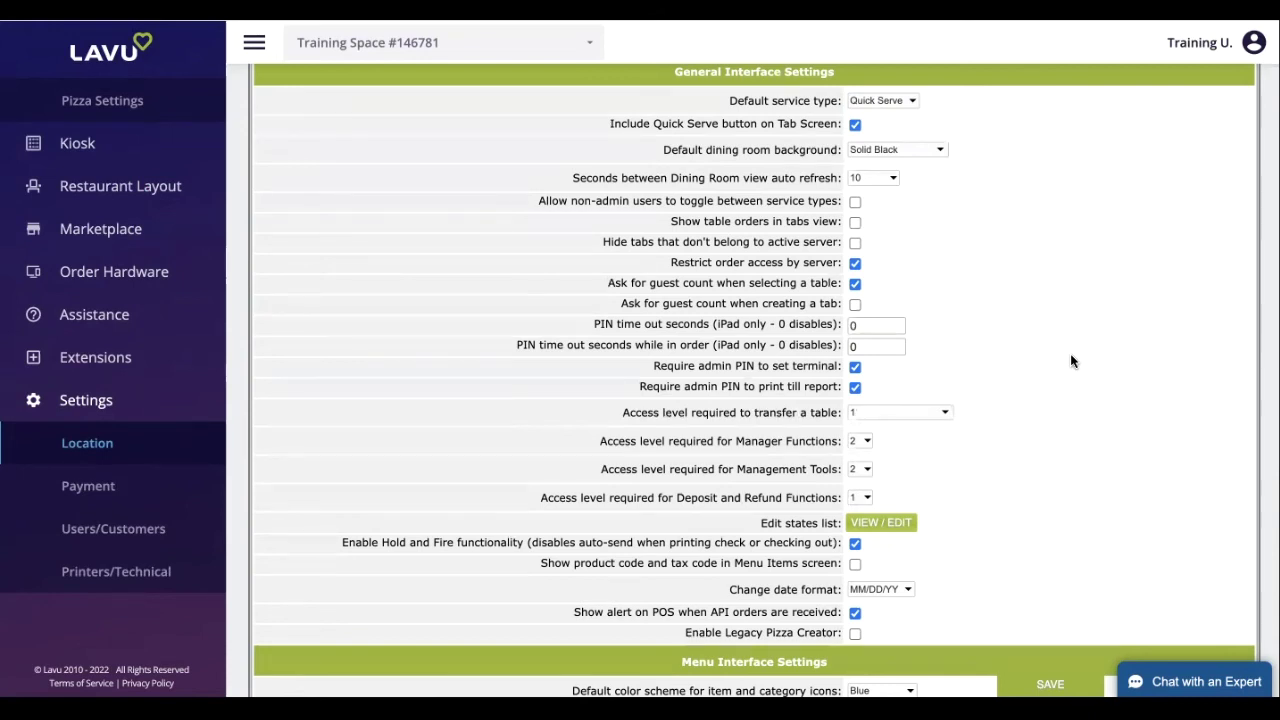
pyautogui.scroll(-2, 1070, 361)
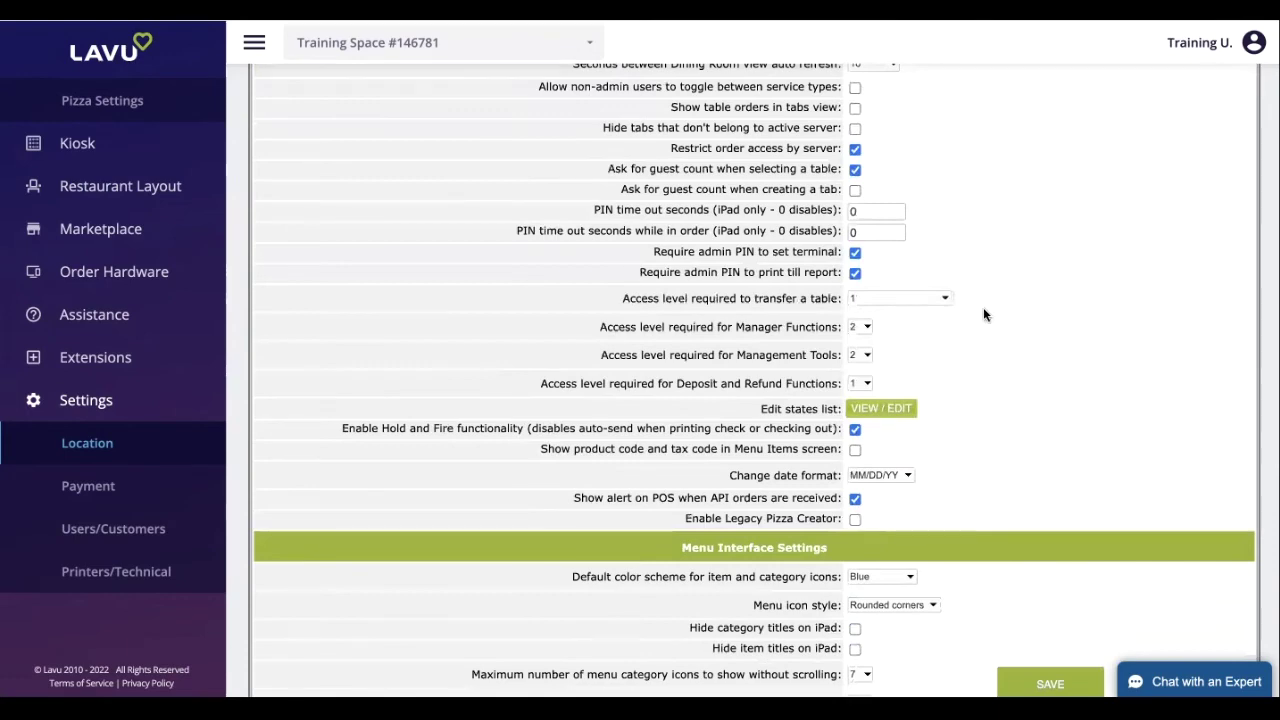
pyautogui.scroll(10, 437, 395)
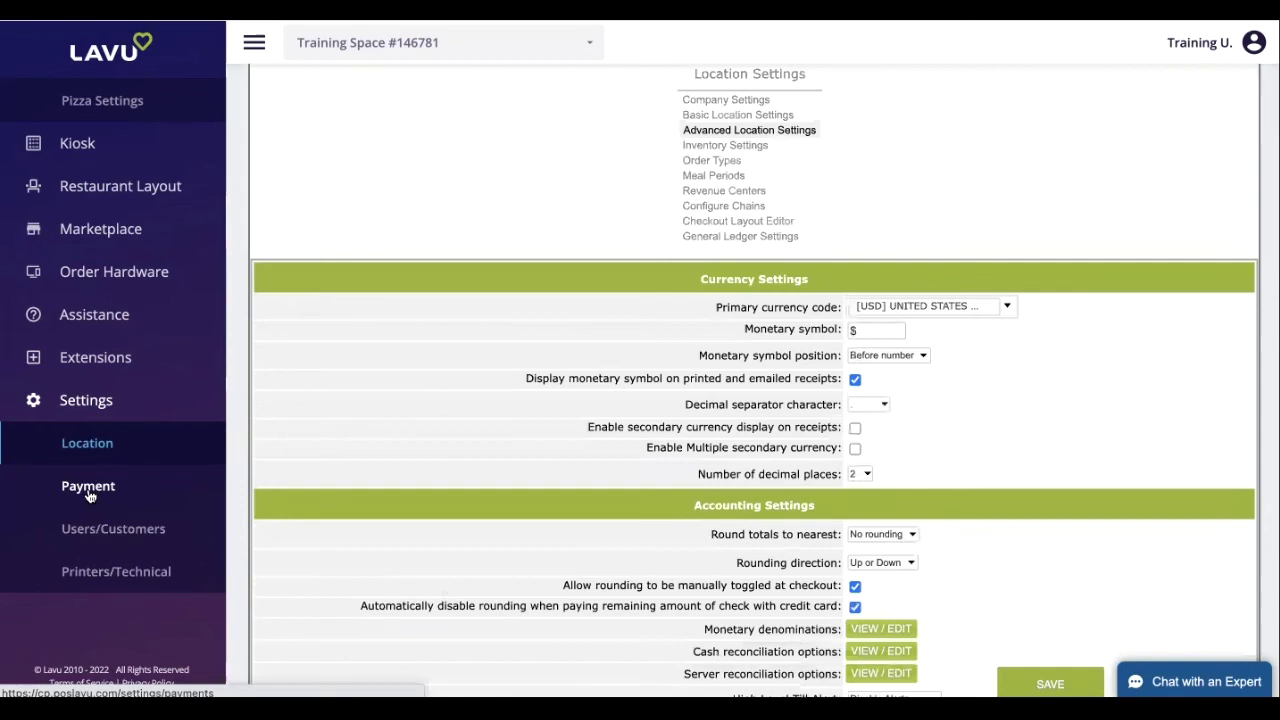
# Open a blank discount form under Discount Types in Payment Settings and view the Apply To choices, keeping Both.
pyautogui.click(89, 490)
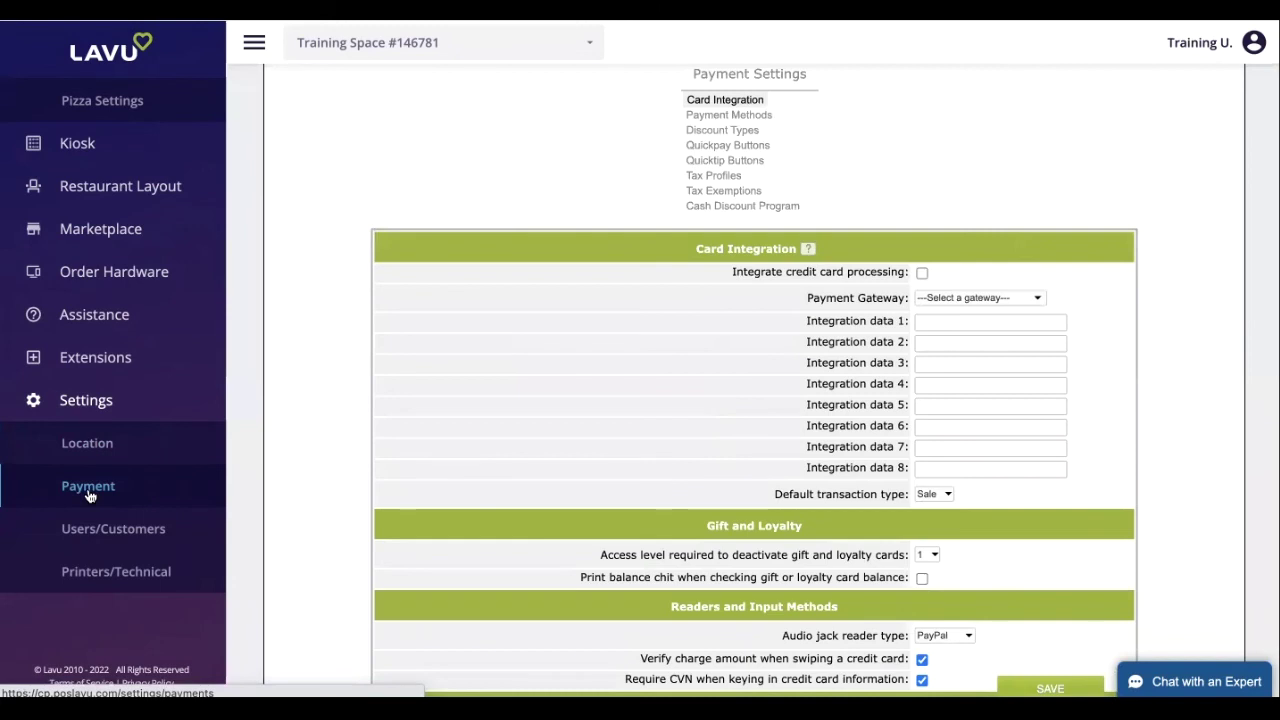
pyautogui.click(727, 133)
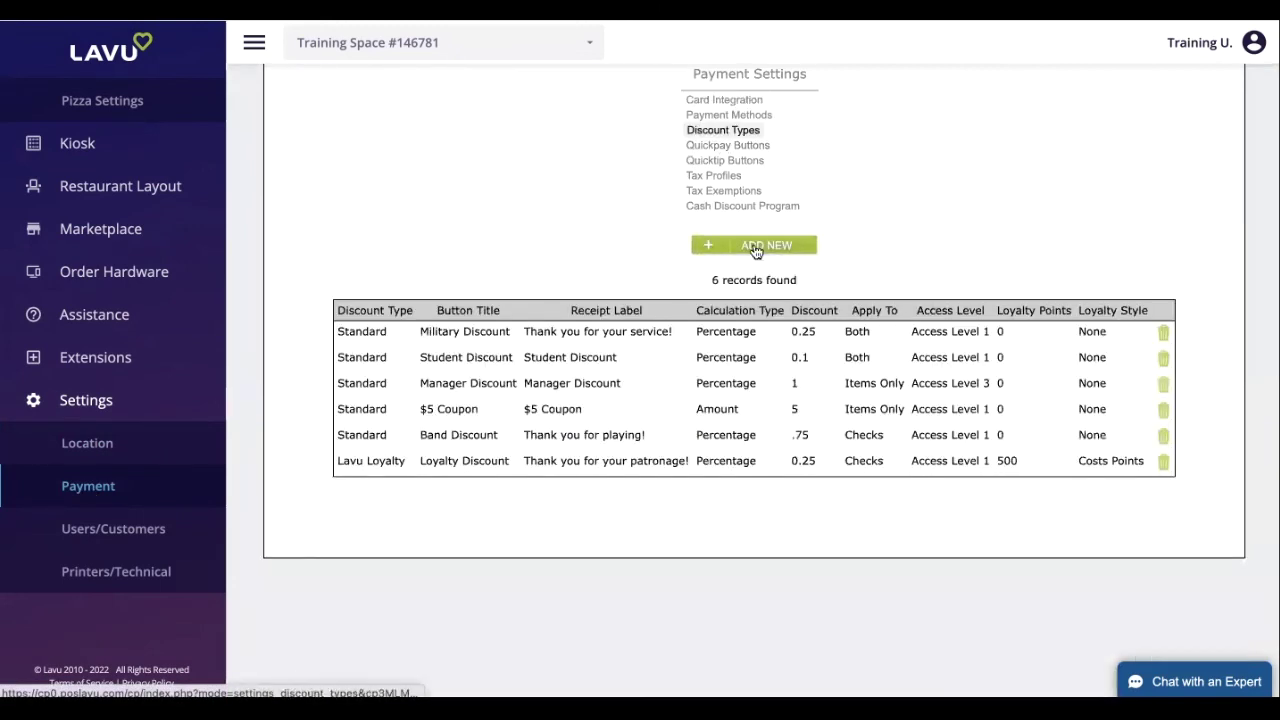
pyautogui.click(762, 248)
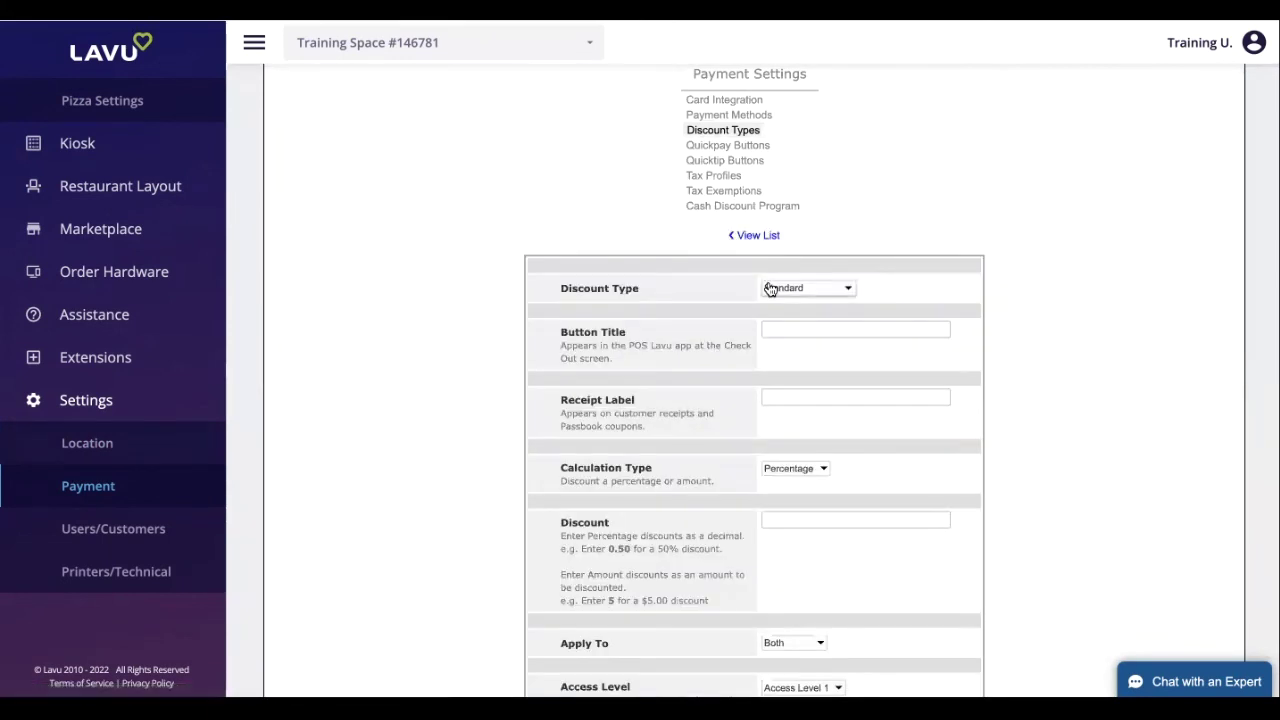
pyautogui.scroll(-1, 770, 289)
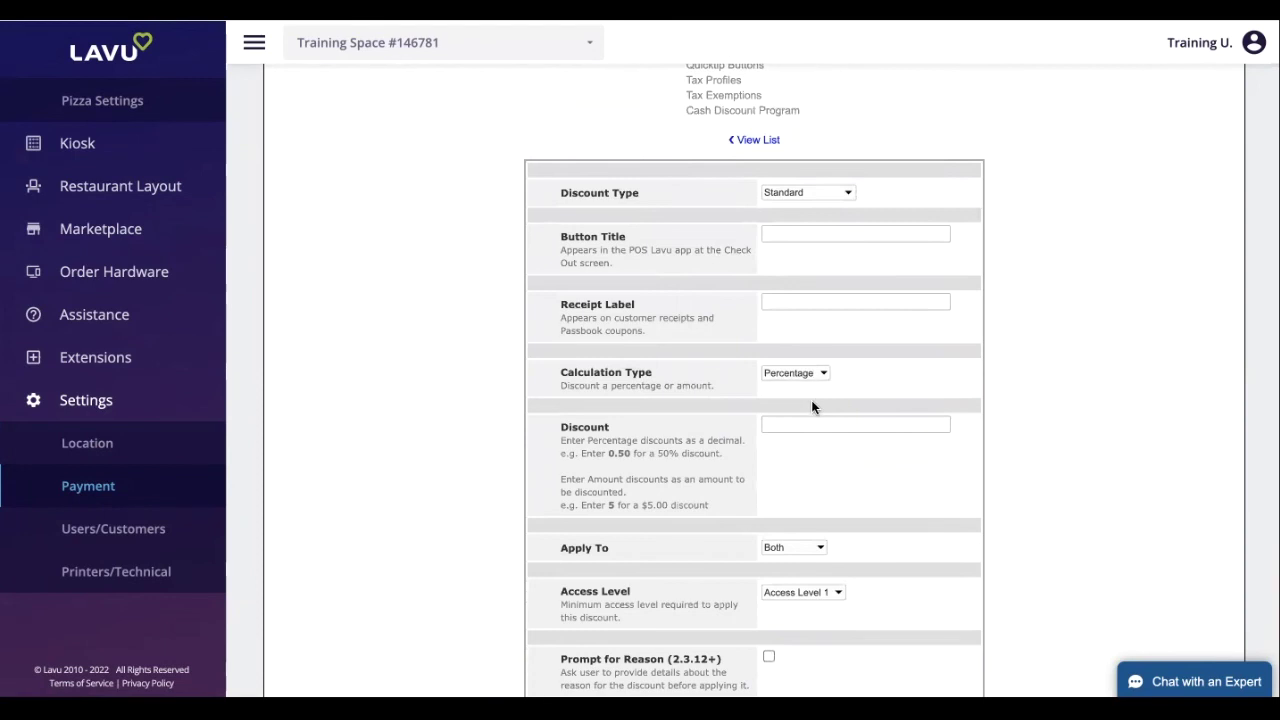
pyautogui.scroll(-1, 812, 407)
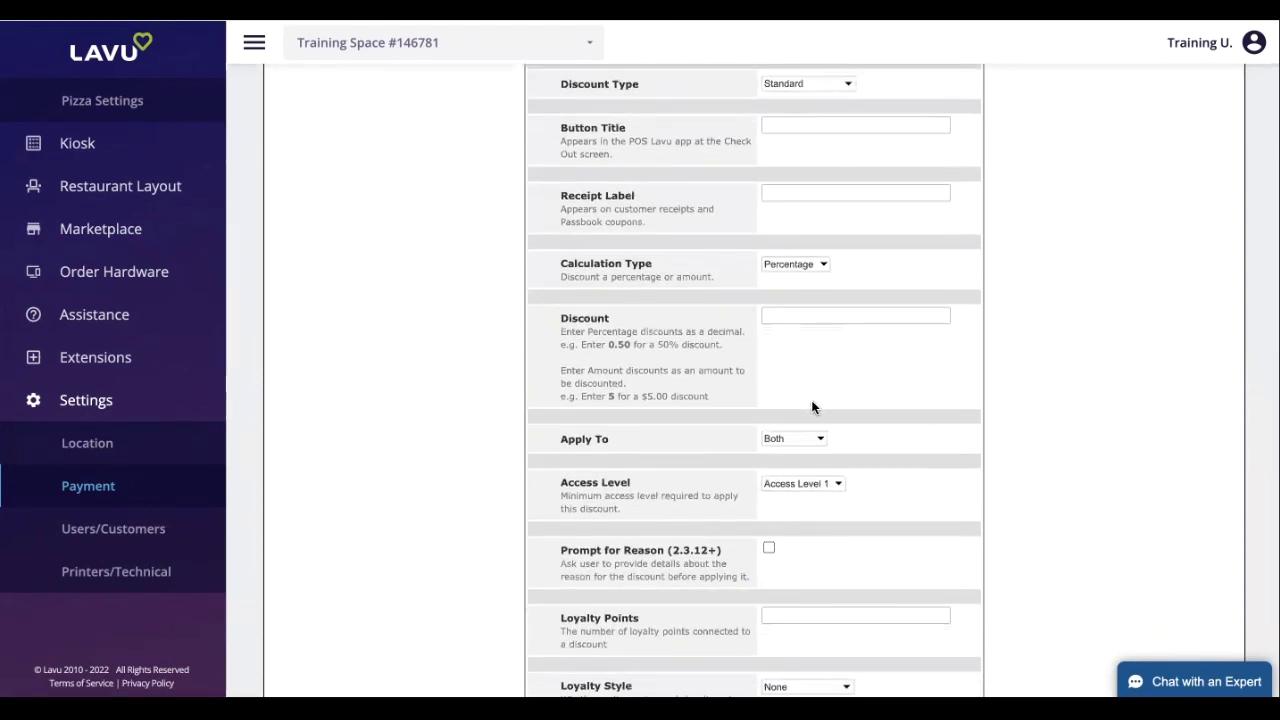
pyautogui.click(810, 438)
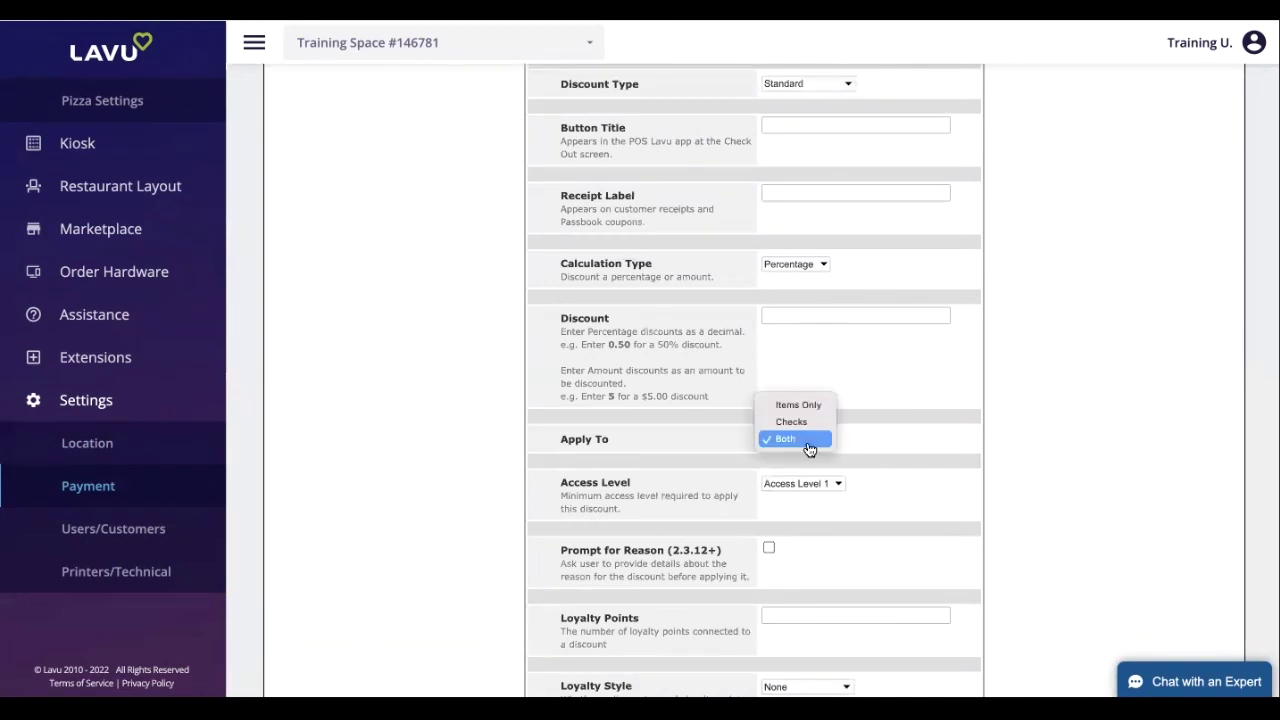
pyautogui.click(836, 437)
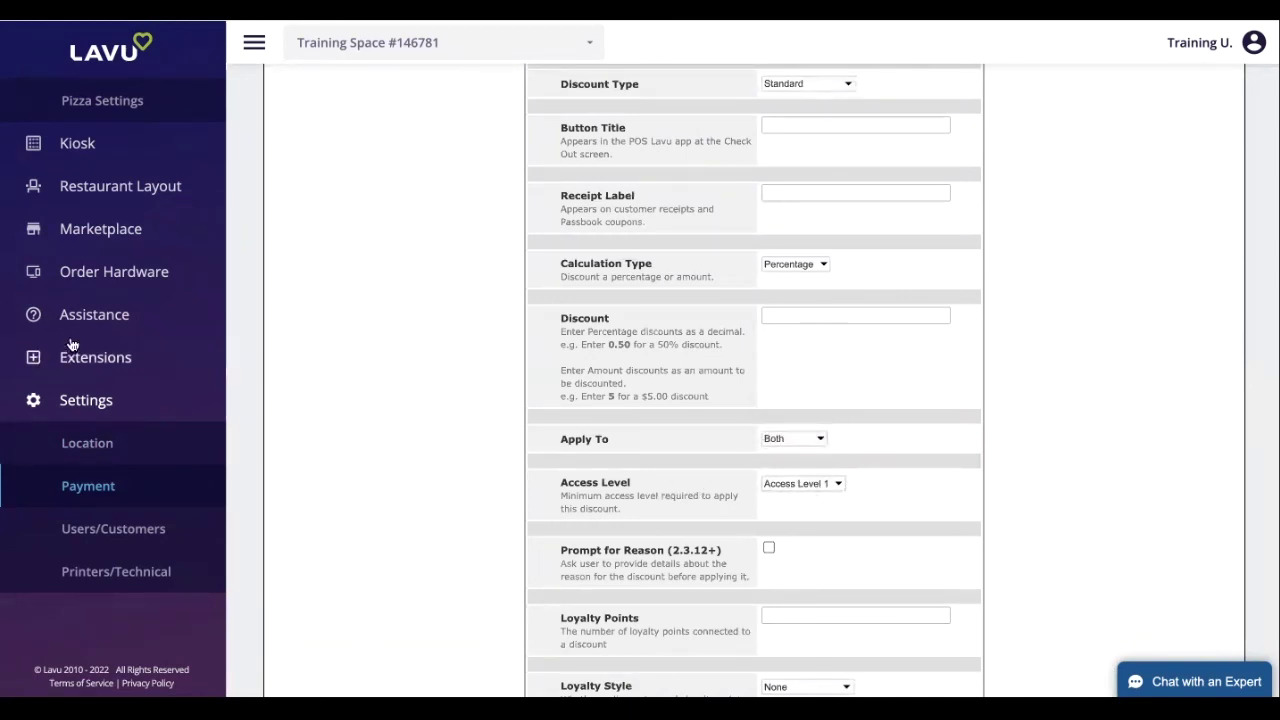
# Look over the rest of the blank discount form and return to the discount types list without submitting.
pyautogui.scroll(5, 80, 350)
pyautogui.scroll(3, 70, 340)
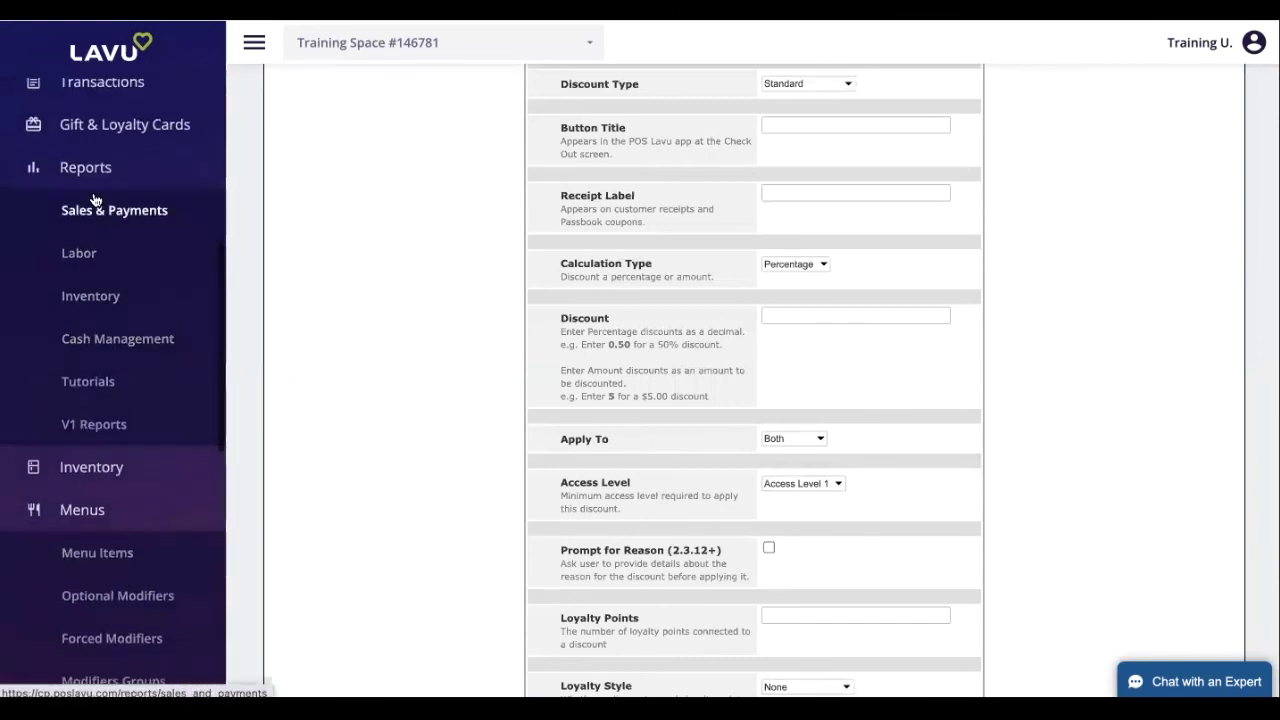
pyautogui.scroll(4, 88, 205)
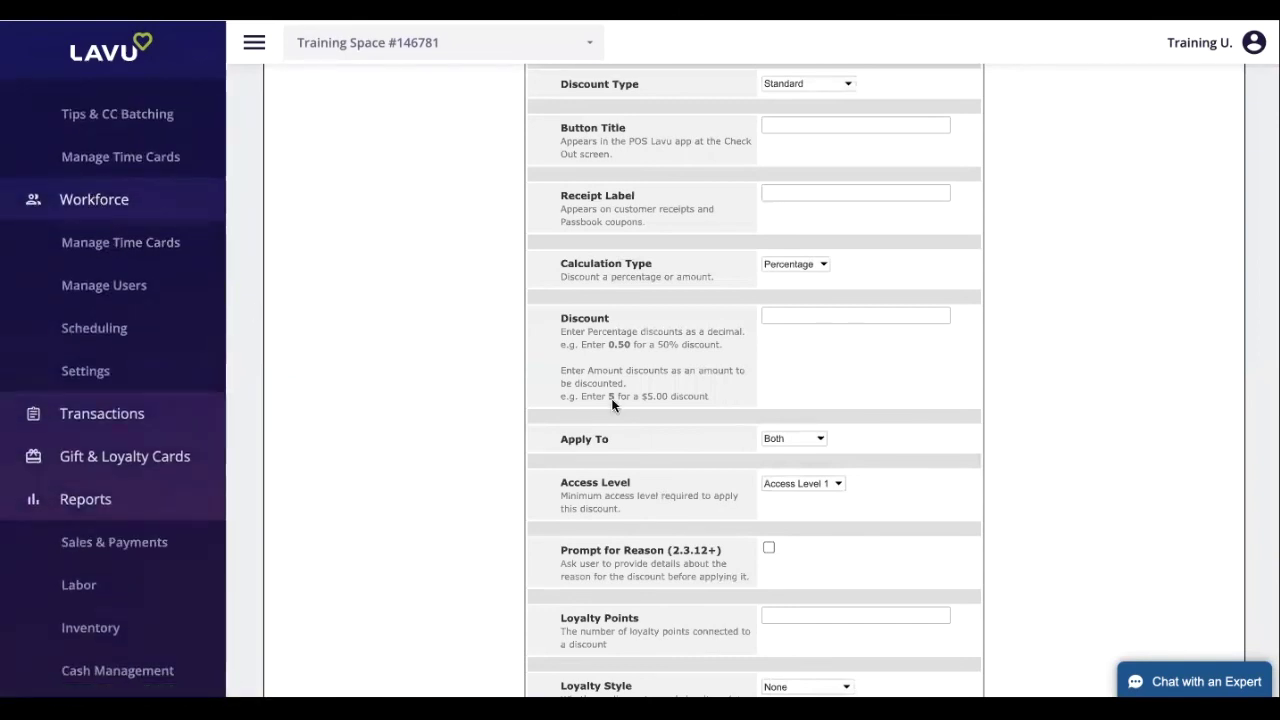
pyautogui.scroll(-3, 611, 403)
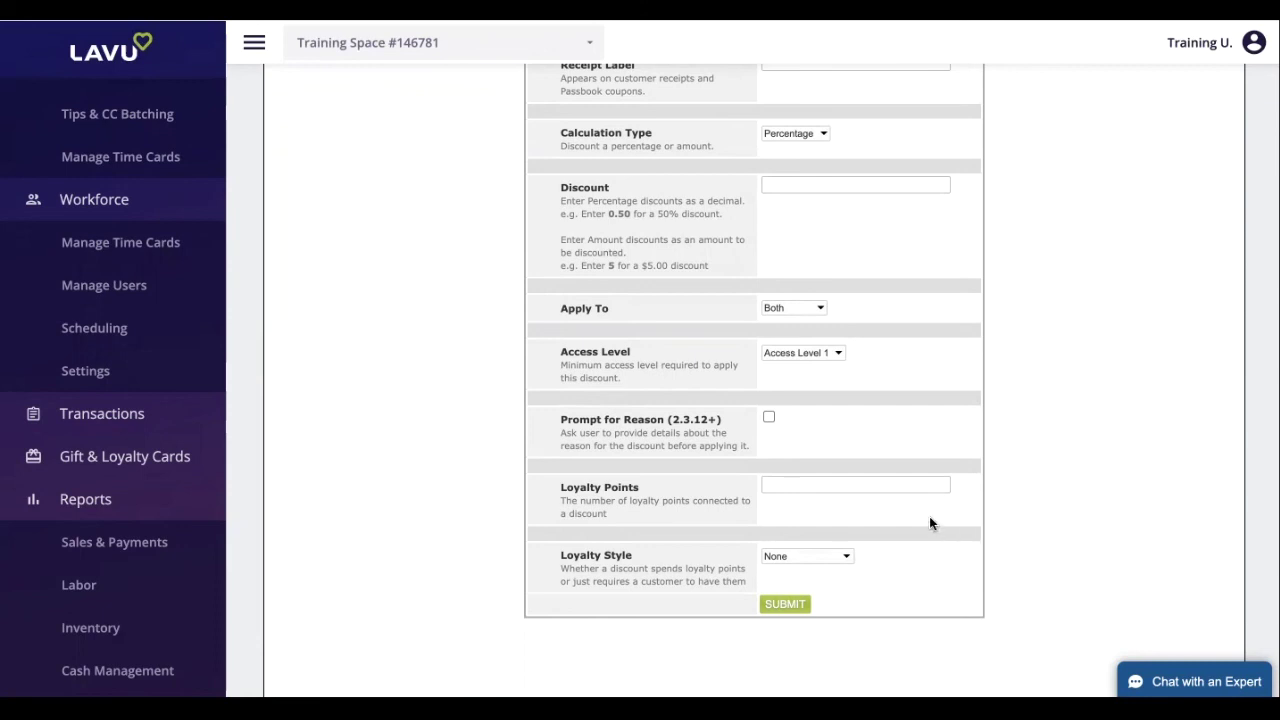
pyautogui.scroll(4, 929, 520)
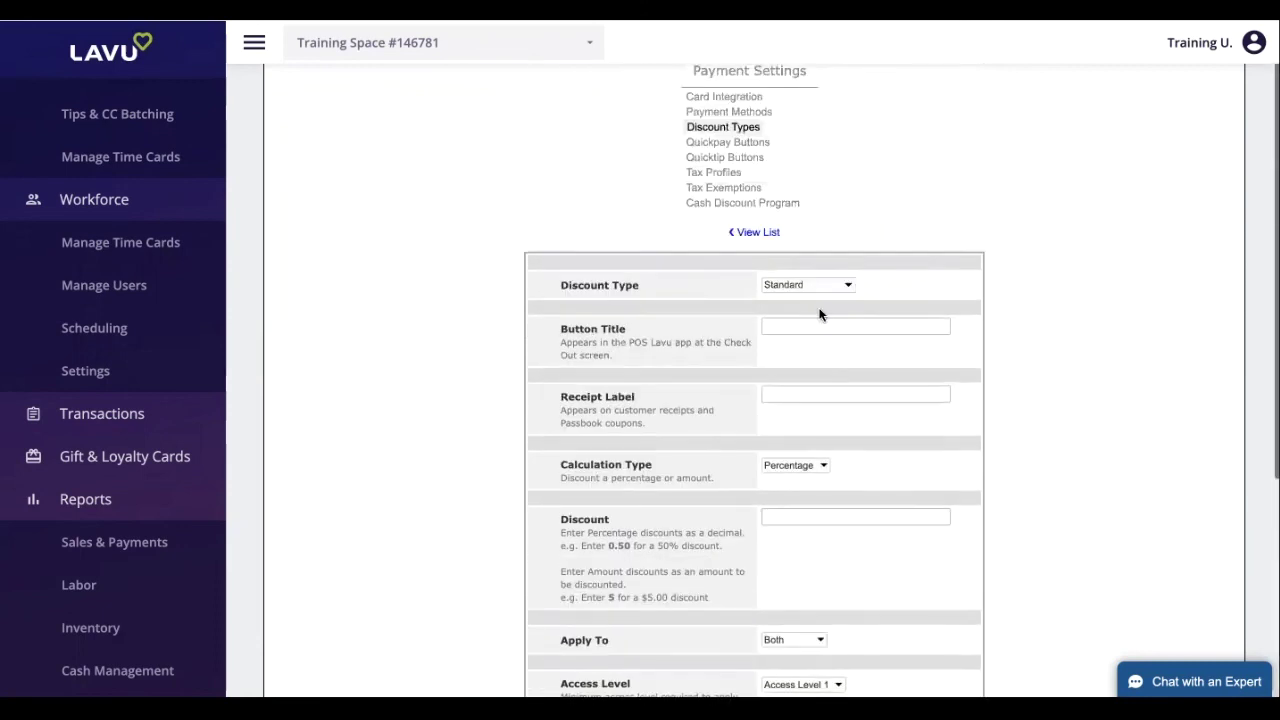
pyautogui.click(766, 233)
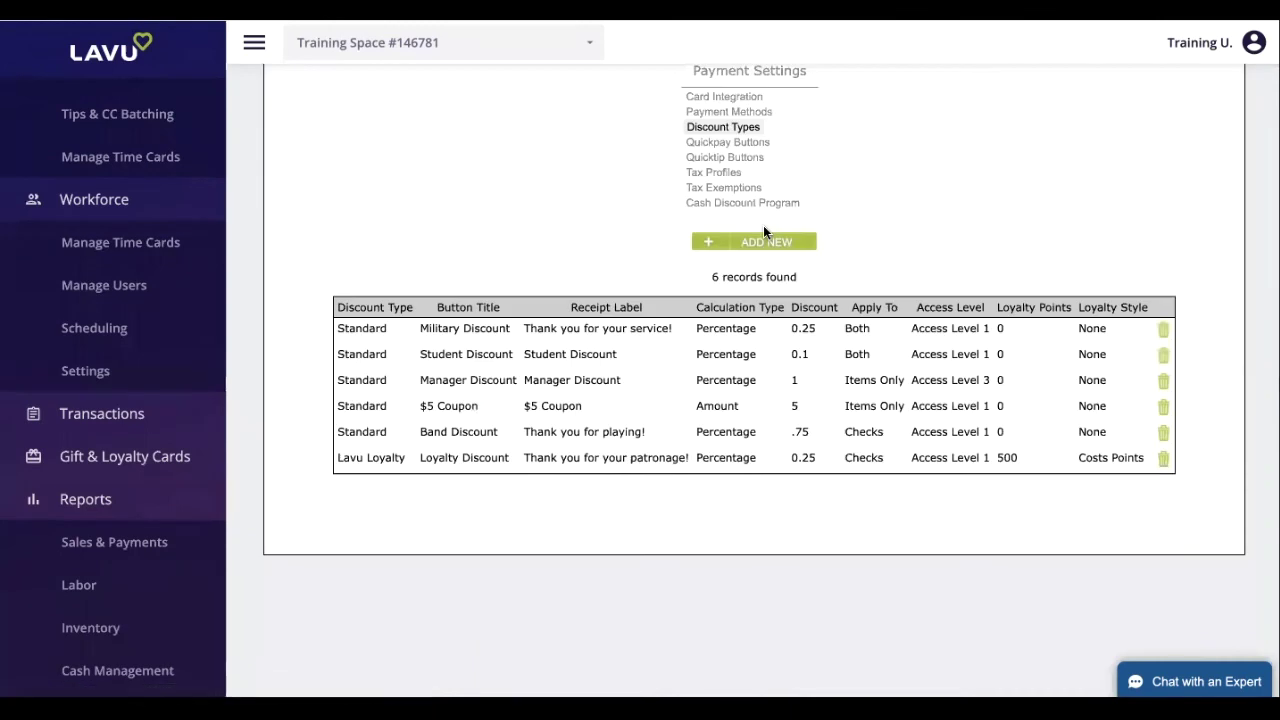
# View the Quicktip Buttons payment settings and locate the remaining Settings pages, Users/Customers and Printers/Technical.
pyautogui.click(755, 160)
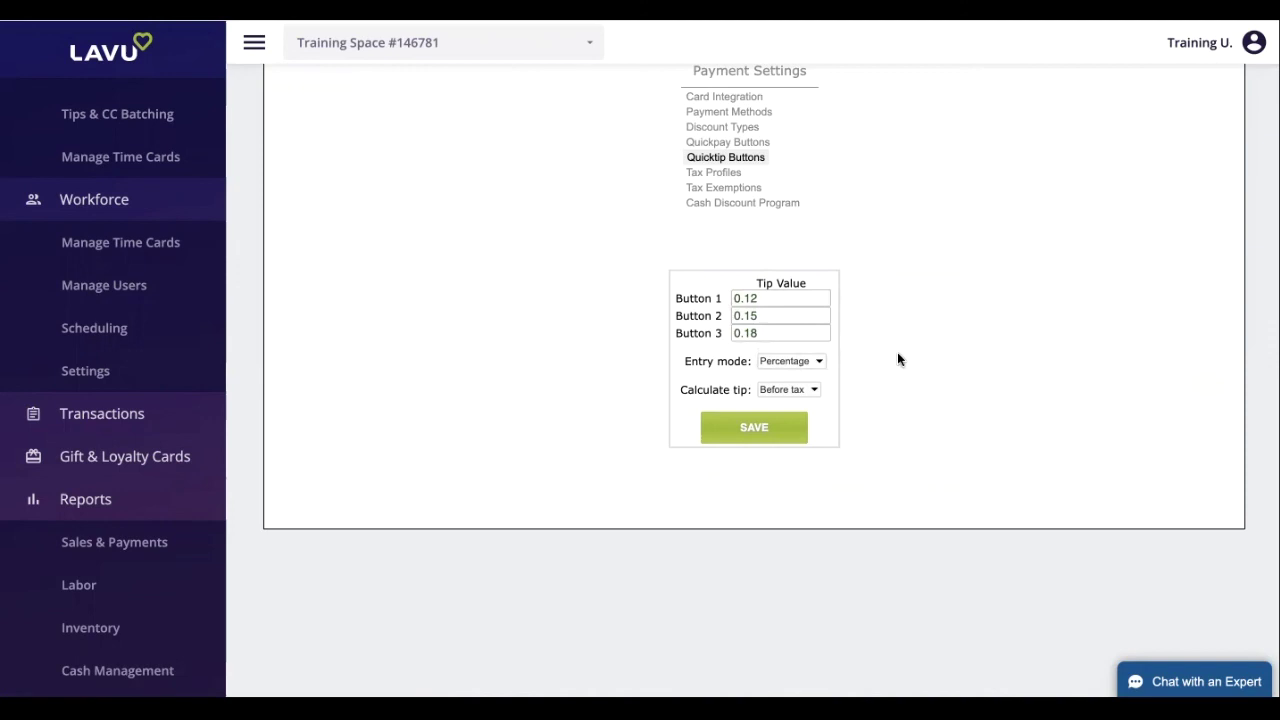
pyautogui.scroll(-1, 195, 443)
pyautogui.scroll(-5, 197, 443)
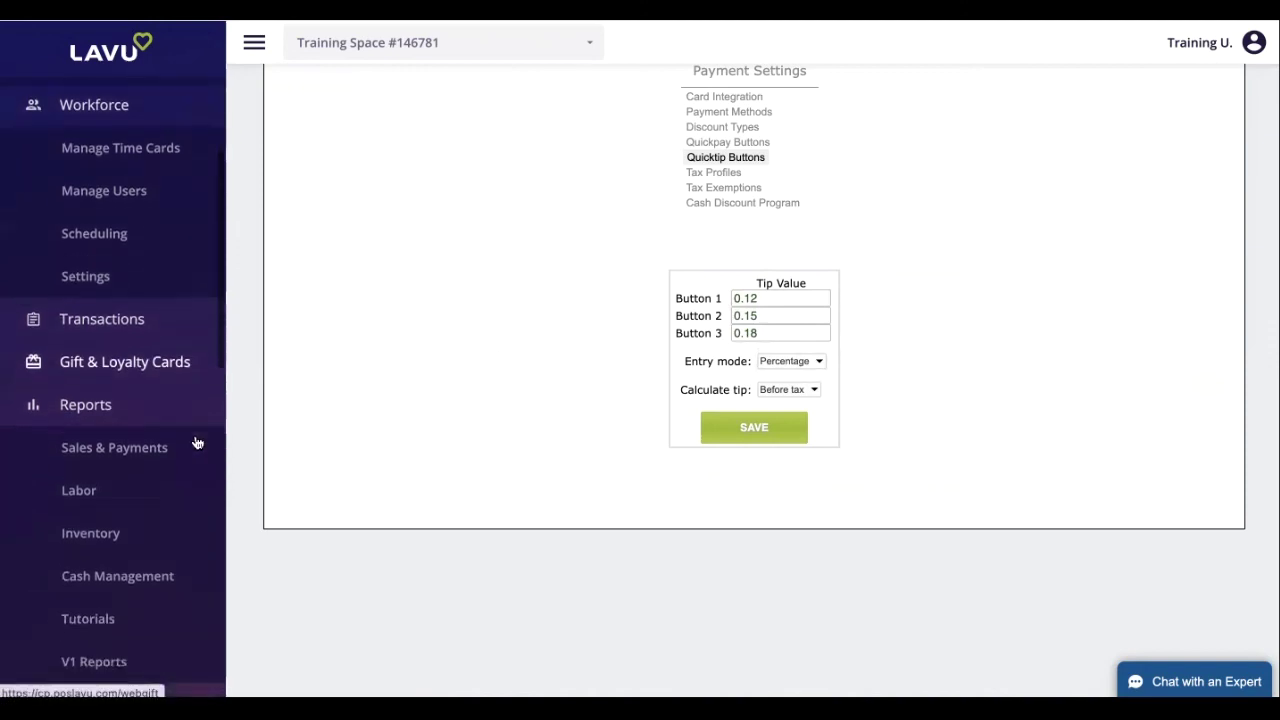
pyautogui.scroll(-4, 183, 464)
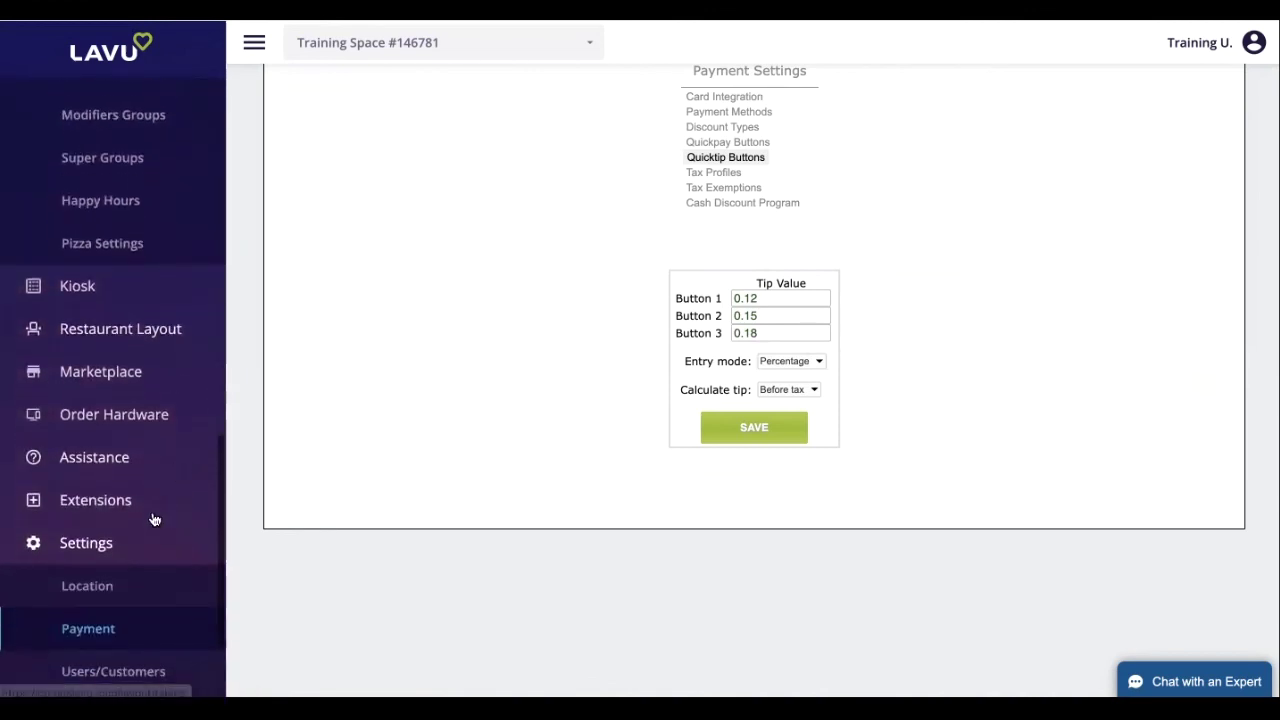
pyautogui.scroll(-2, 152, 517)
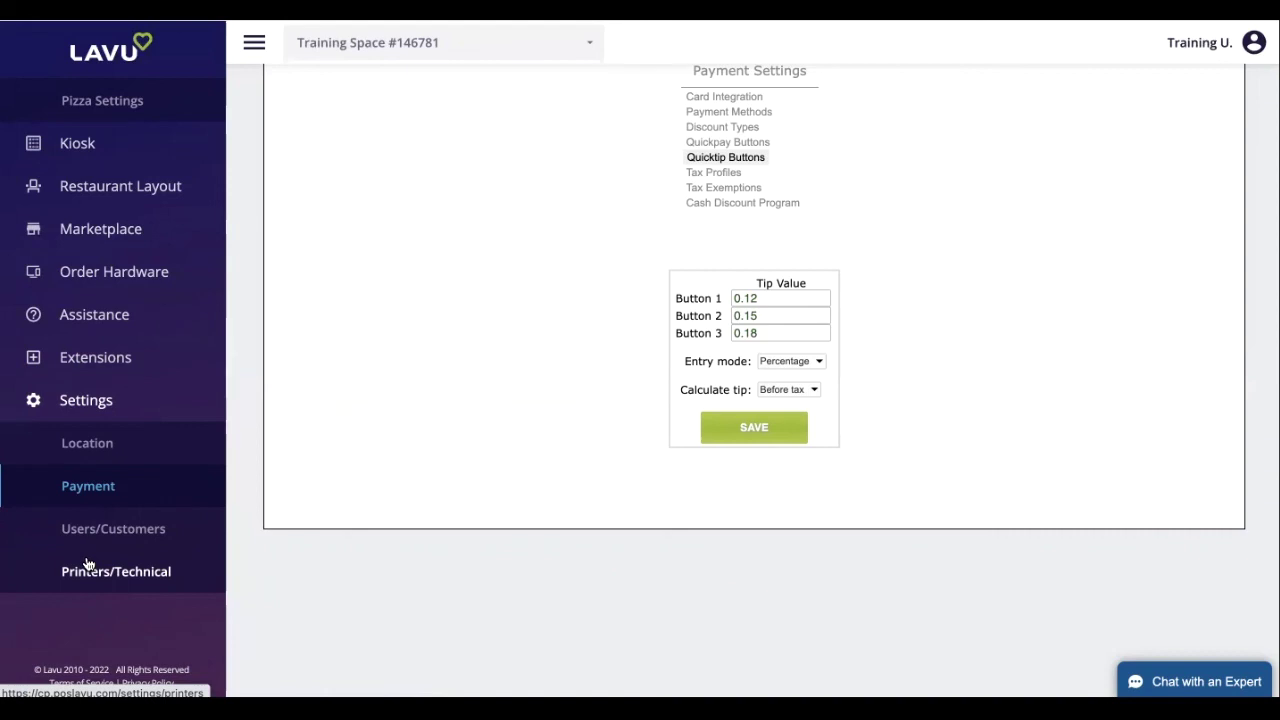
# Return to the Menu Items page of the Menus section.
pyautogui.scroll(5, 87, 565)
pyautogui.scroll(1, 87, 565)
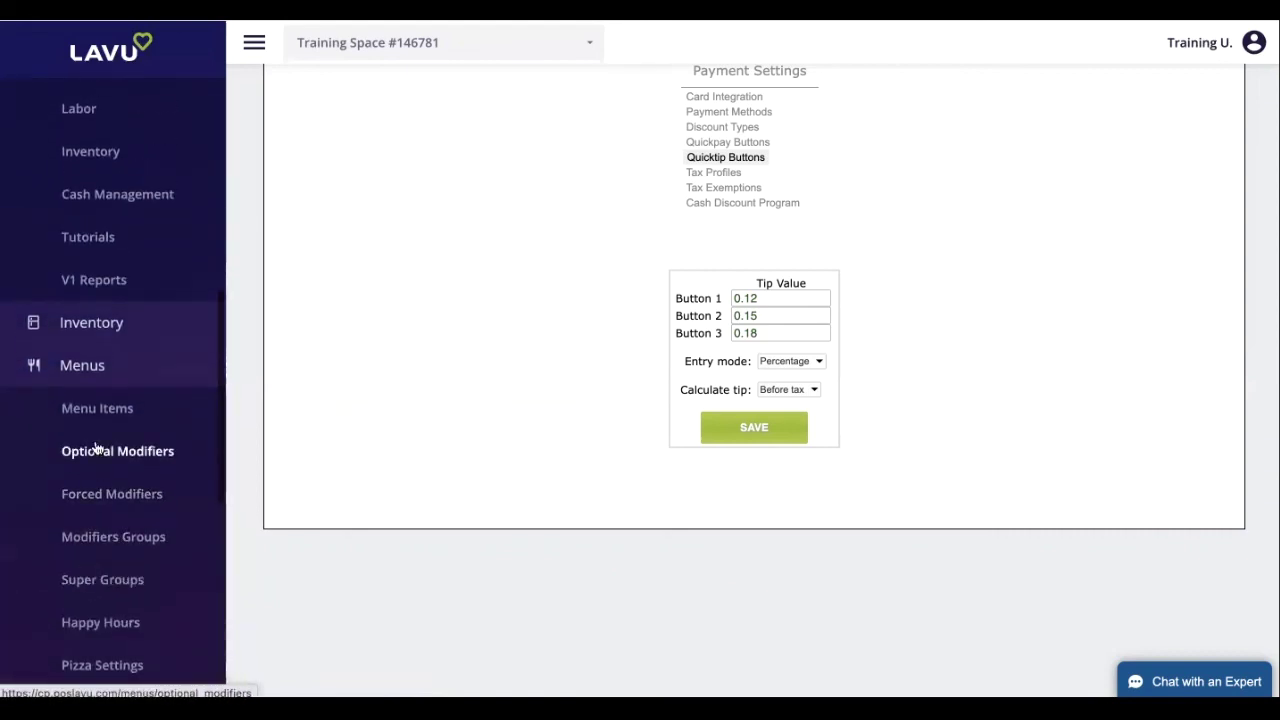
pyautogui.click(91, 410)
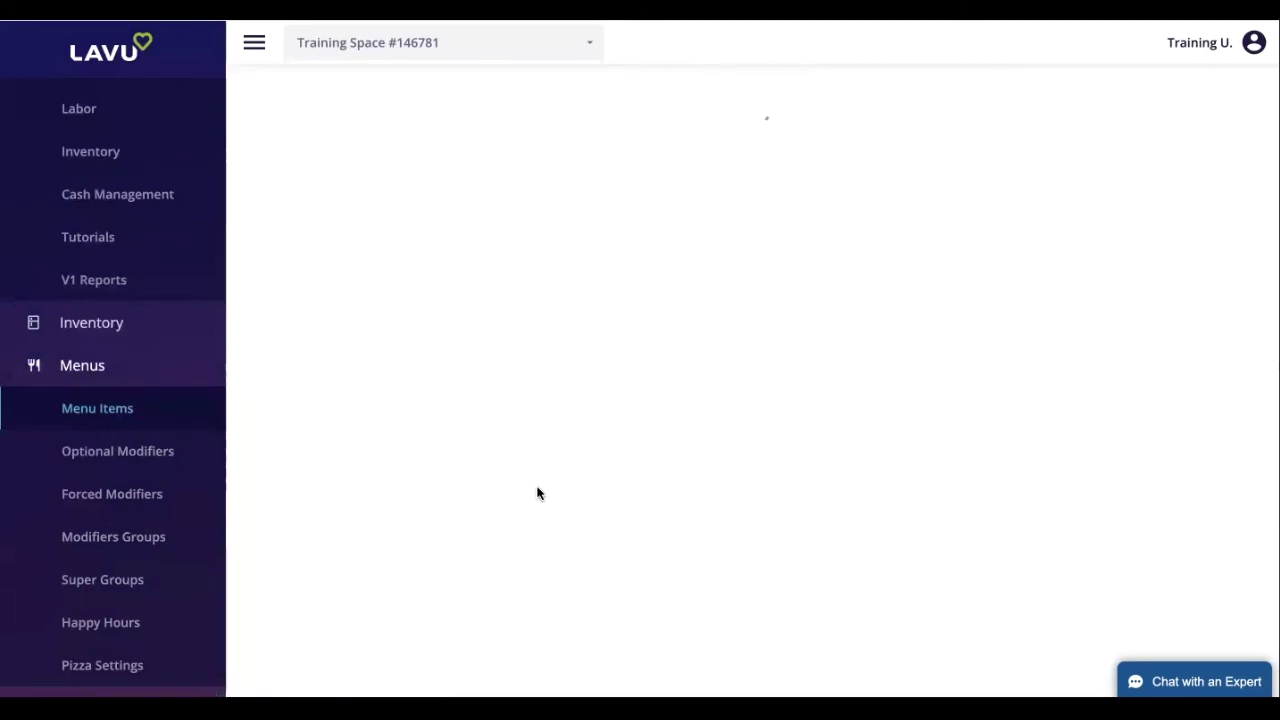